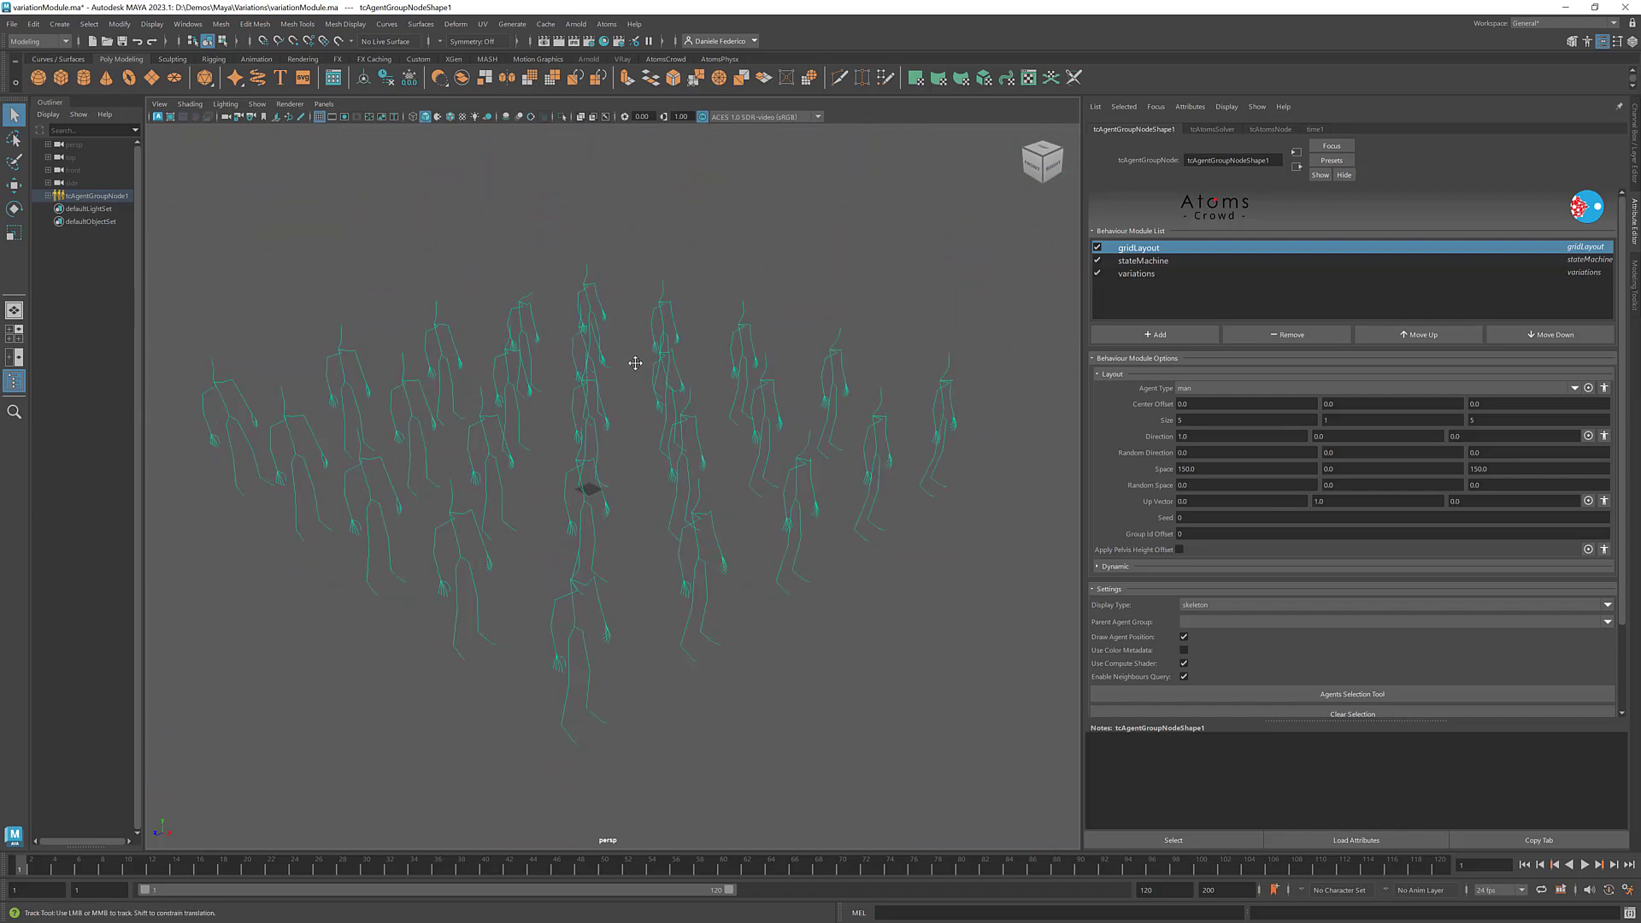
- Select the variations behaviour module and set the agent group's Display Type to variations
{"action": "left_click", "coordinate": [1152, 277]}
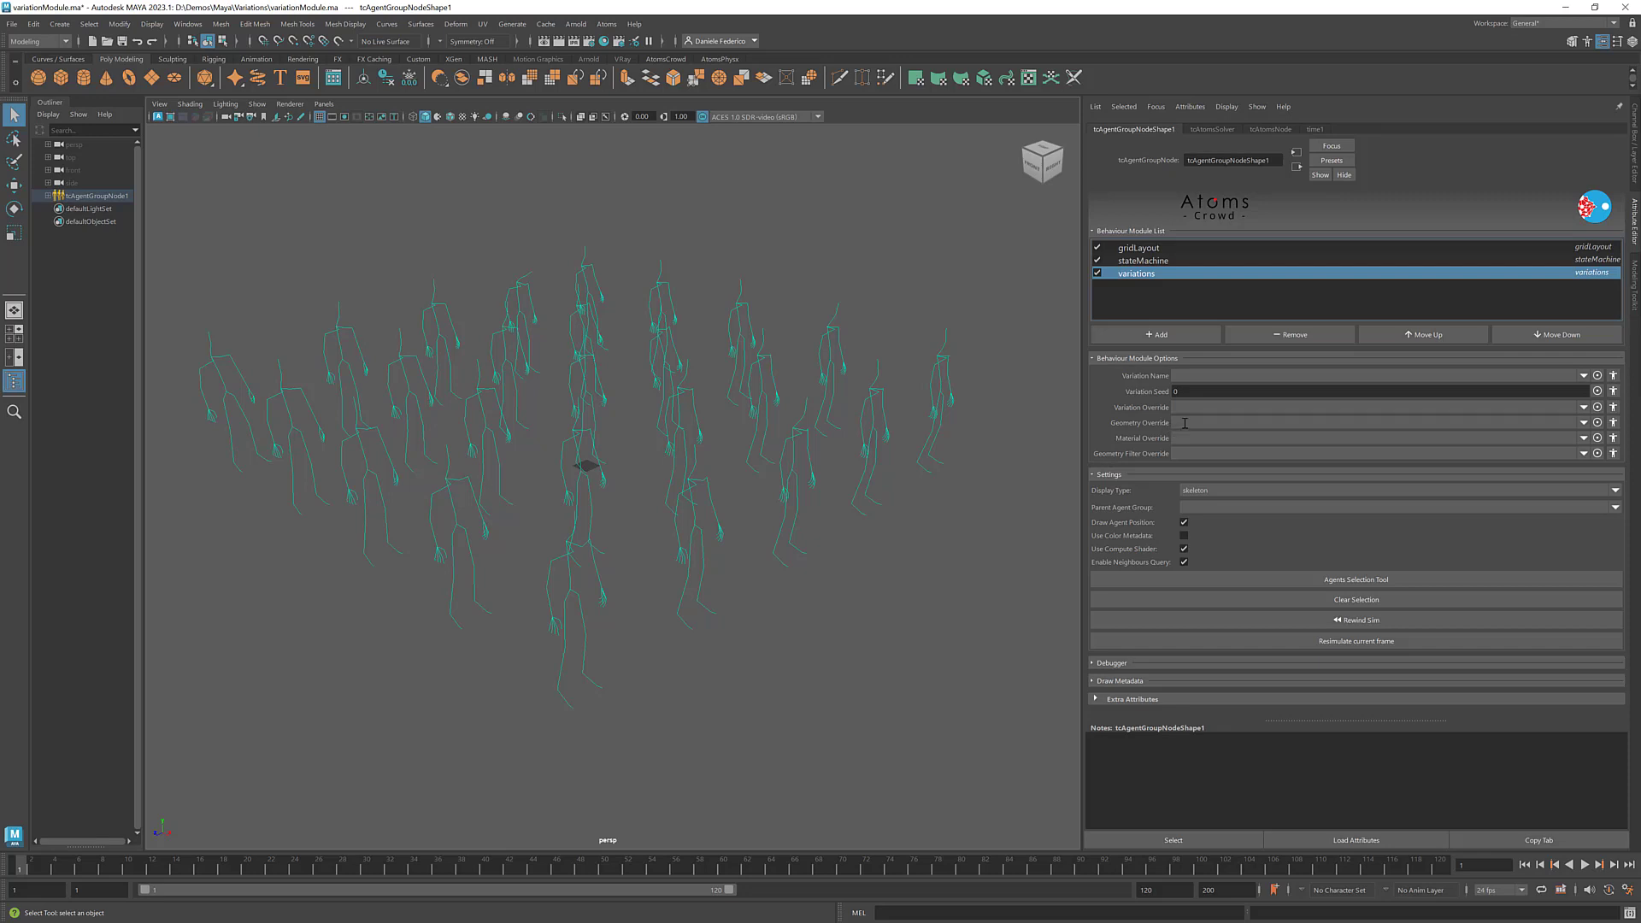
{"action": "mouse_move", "coordinate": [1184, 423]}
{"action": "left_click", "coordinate": [1187, 490]}
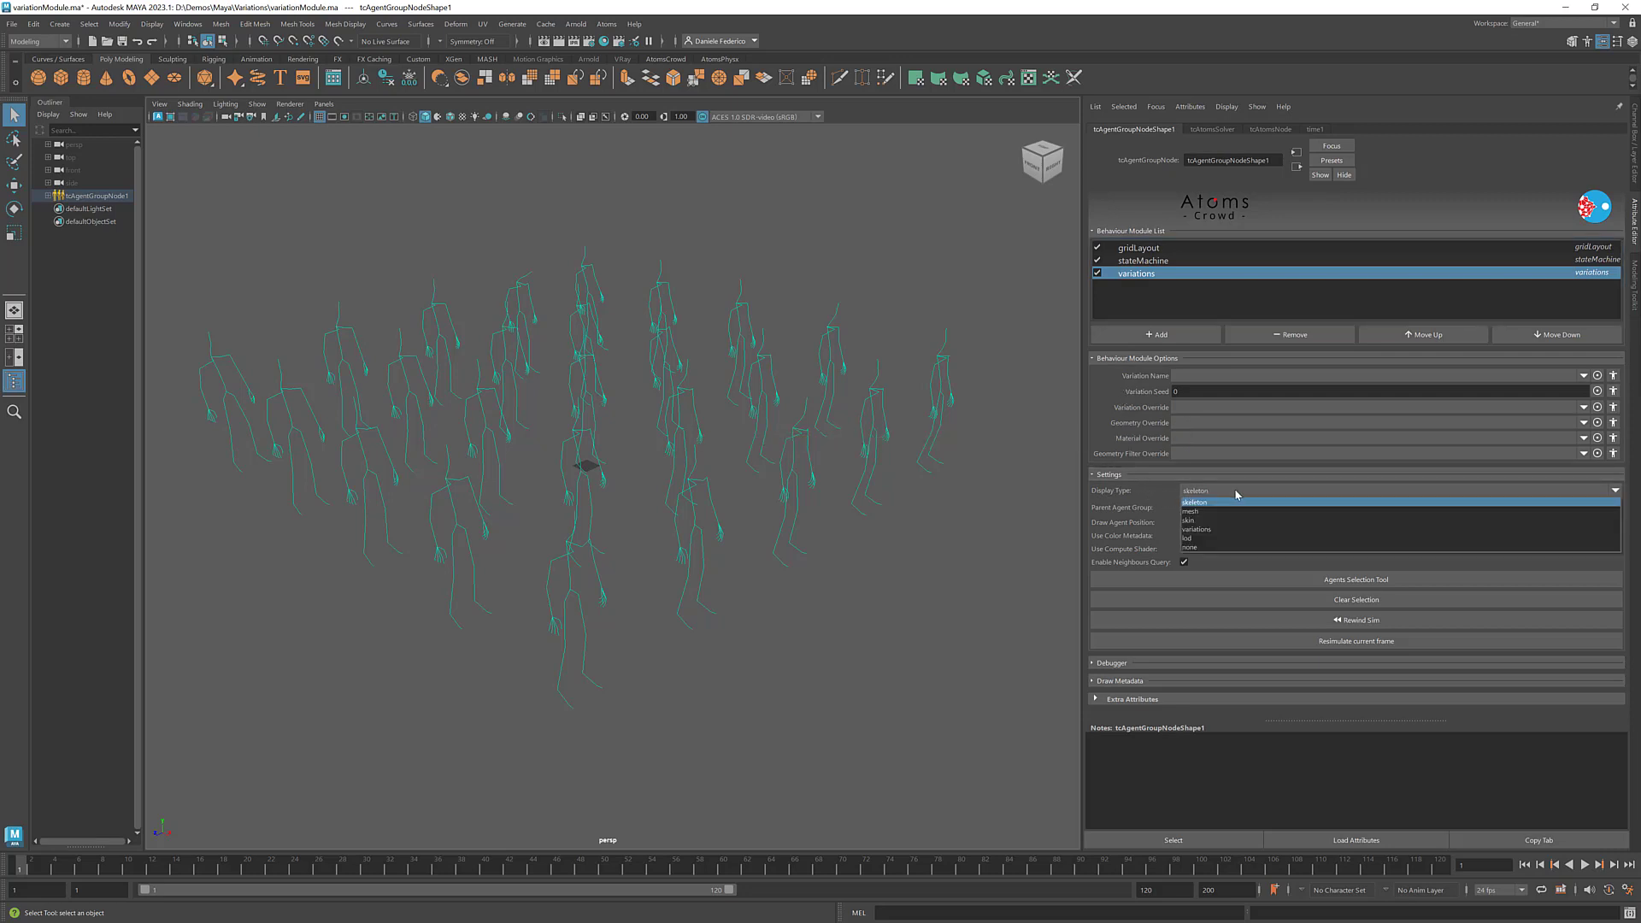
{"action": "left_click", "coordinate": [1233, 534]}
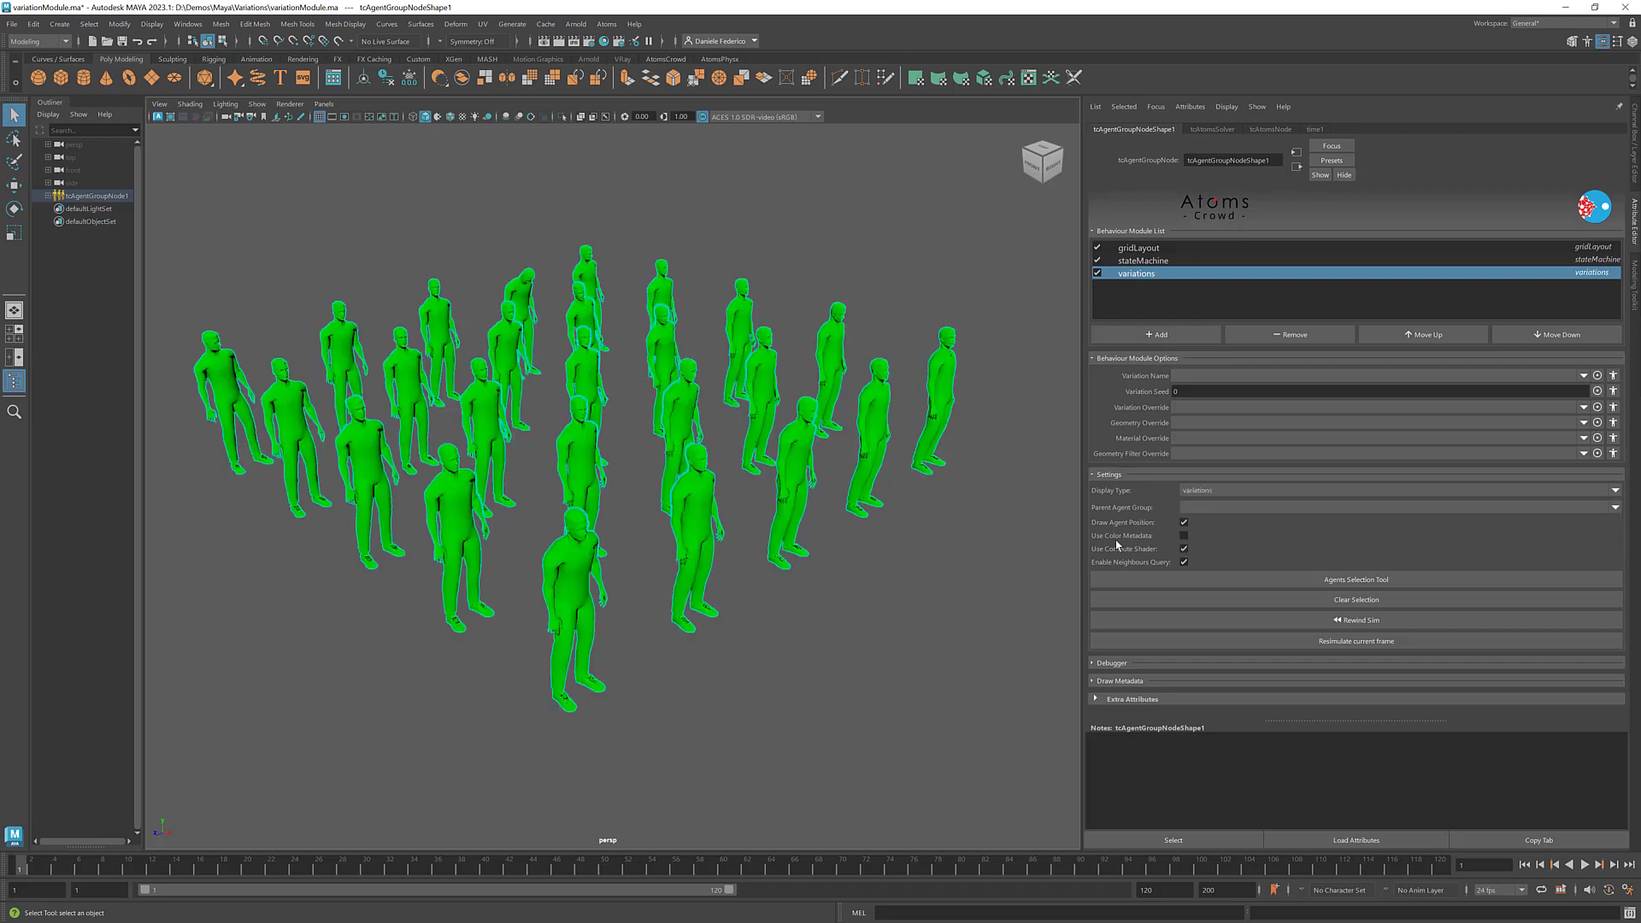
- Switch the viewport to textured shading and reselect the agent group in it
{"action": "left_click", "coordinate": [921, 521]}
{"action": "key", "text": "6"}
{"action": "left_click", "coordinate": [652, 298]}
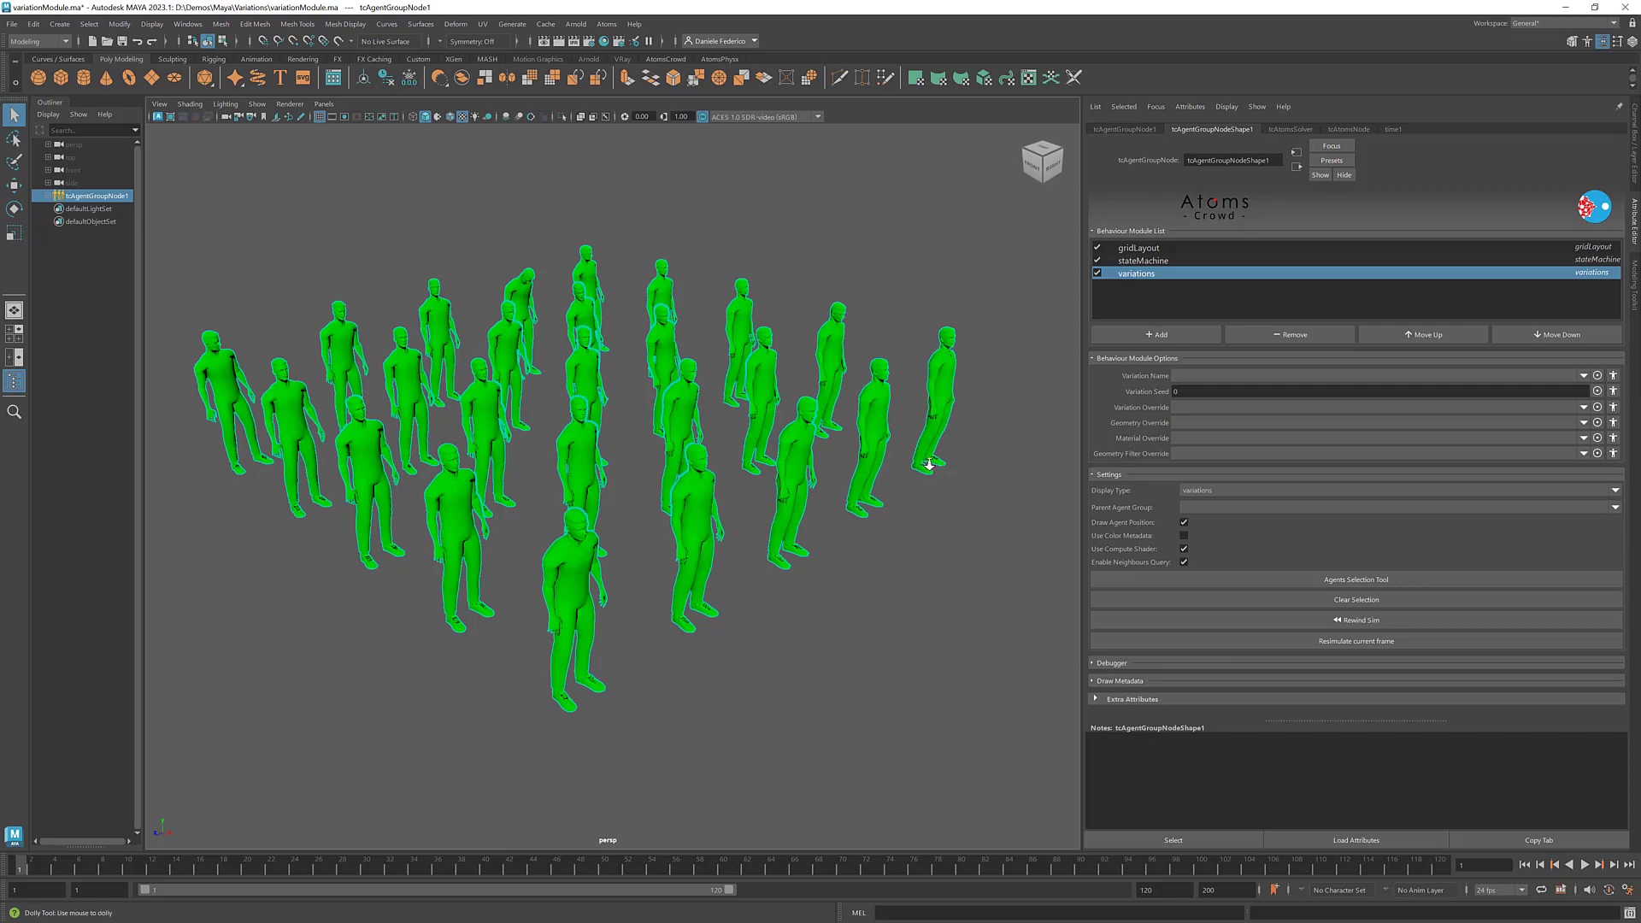
{"action": "left_click_drag", "start_coordinate": [935, 466], "coordinate": [900, 455], "text": "alt"}
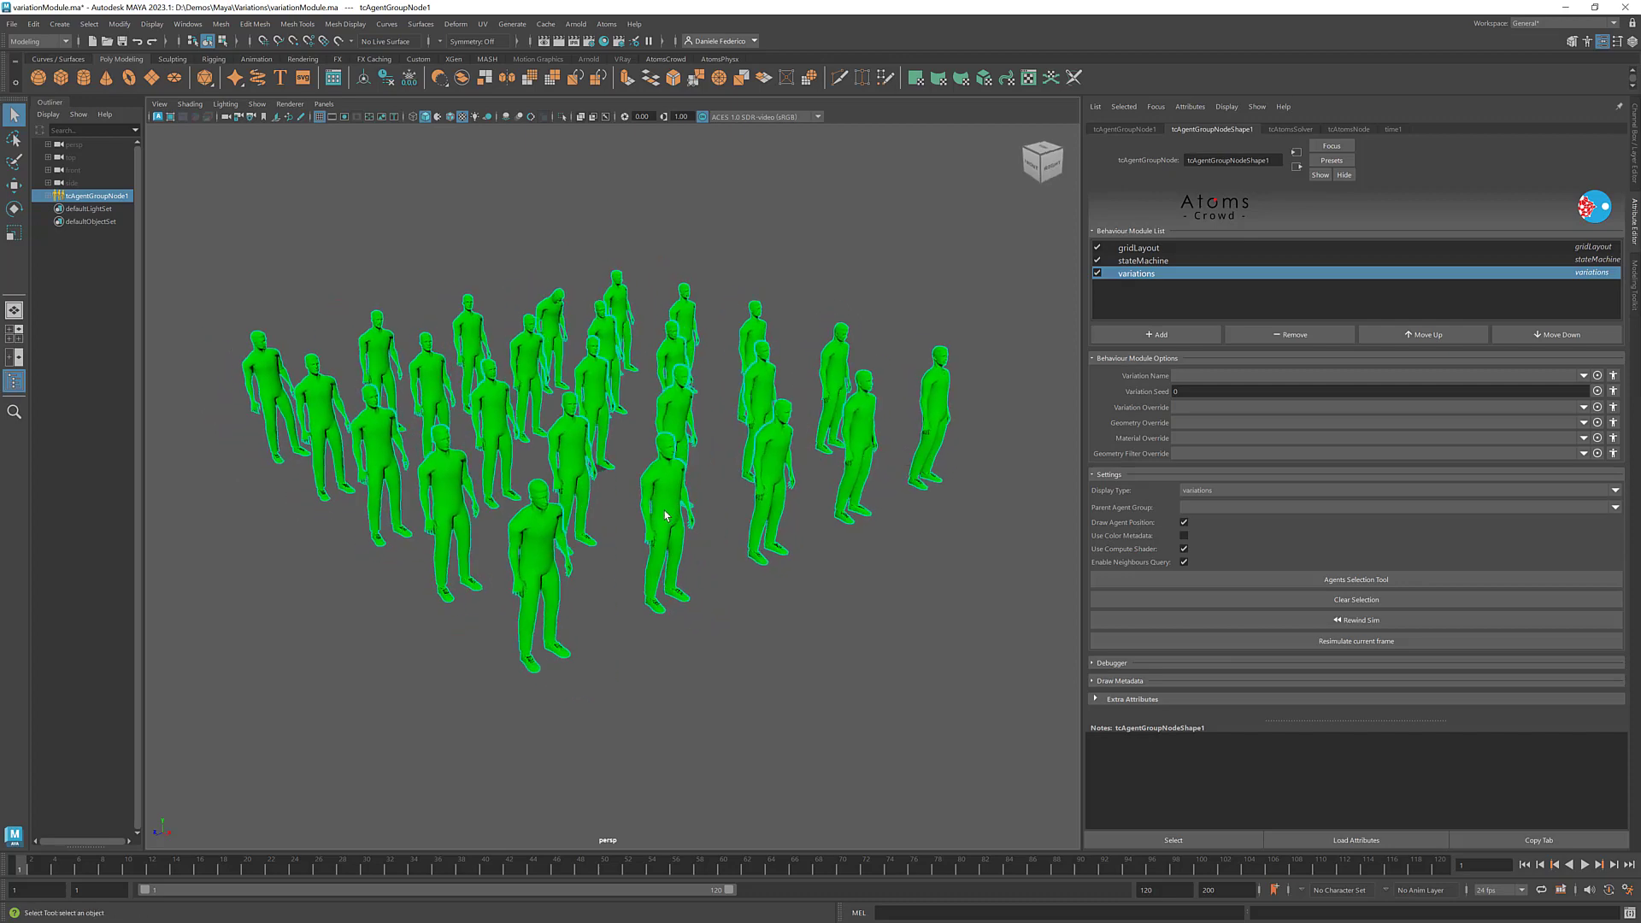
{"action": "middle_click_drag", "start_coordinate": [826, 430], "coordinate": [801, 433], "text": "alt"}
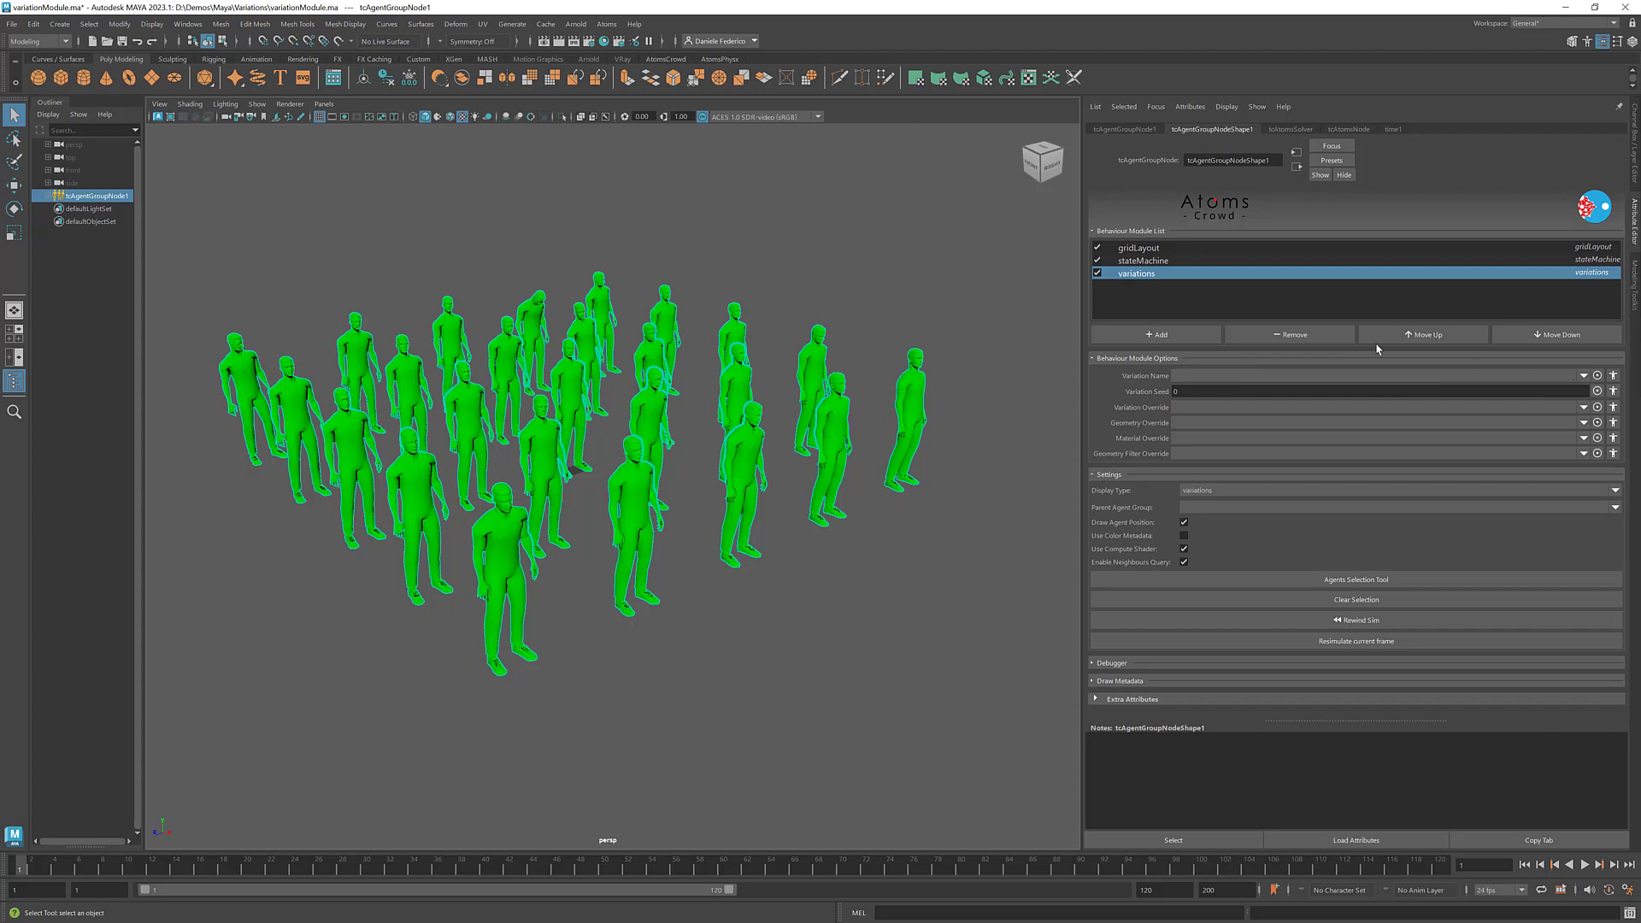
- Open the Variation Randomizer and look through the variations listed under the man agent type
{"action": "left_click", "coordinate": [606, 24]}
{"action": "mouse_move", "coordinate": [654, 129]}
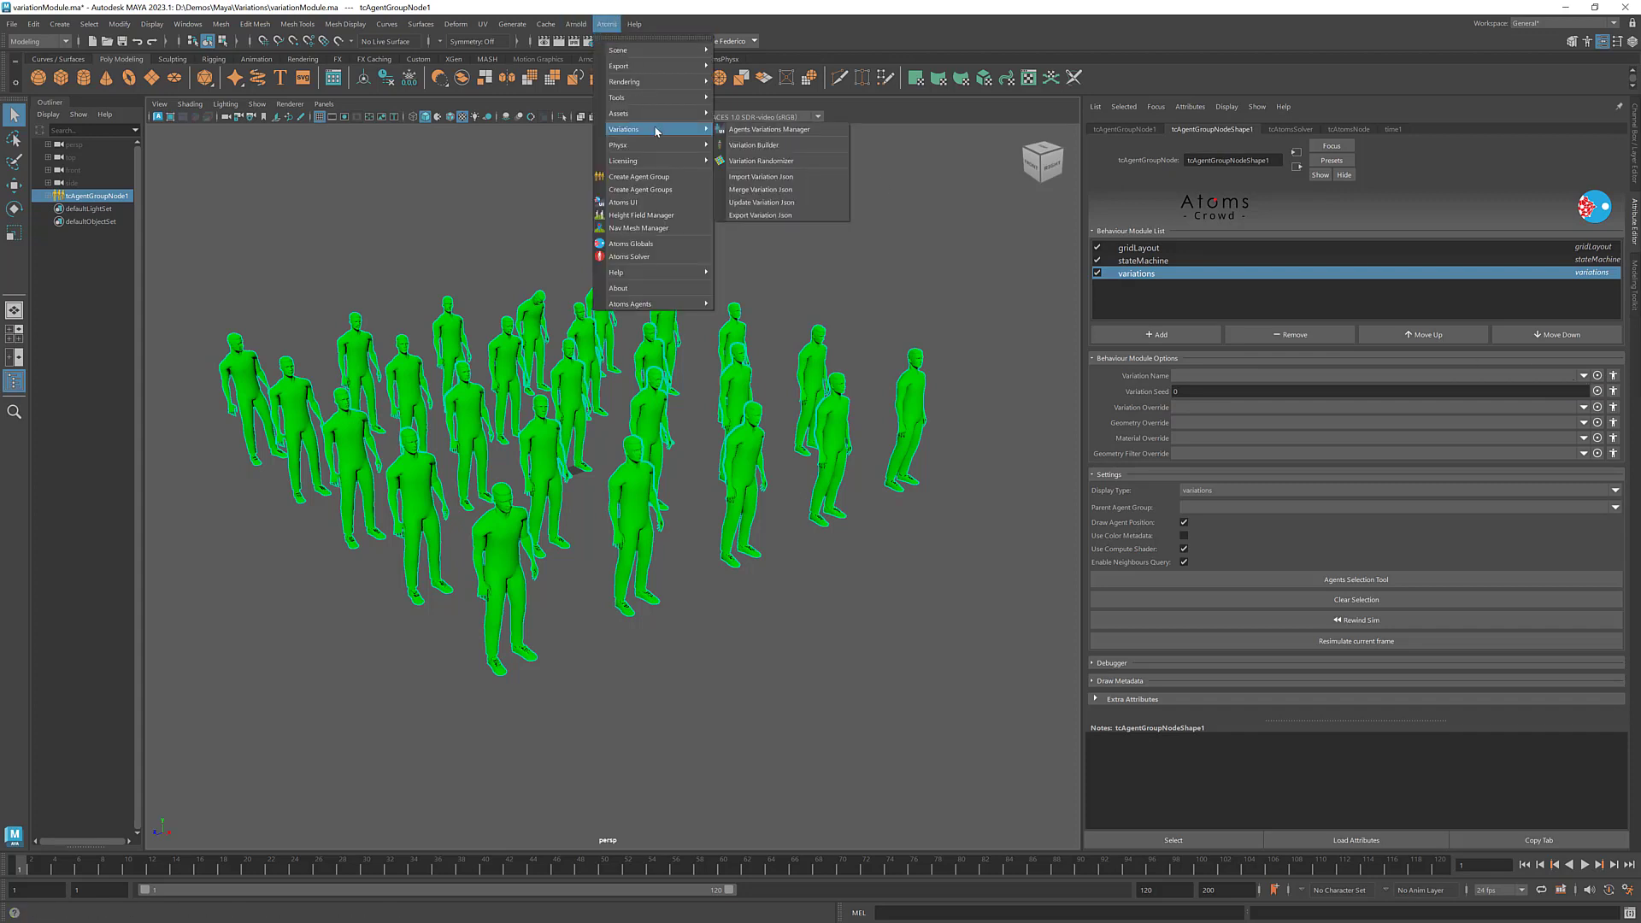
{"action": "left_click", "coordinate": [787, 160]}
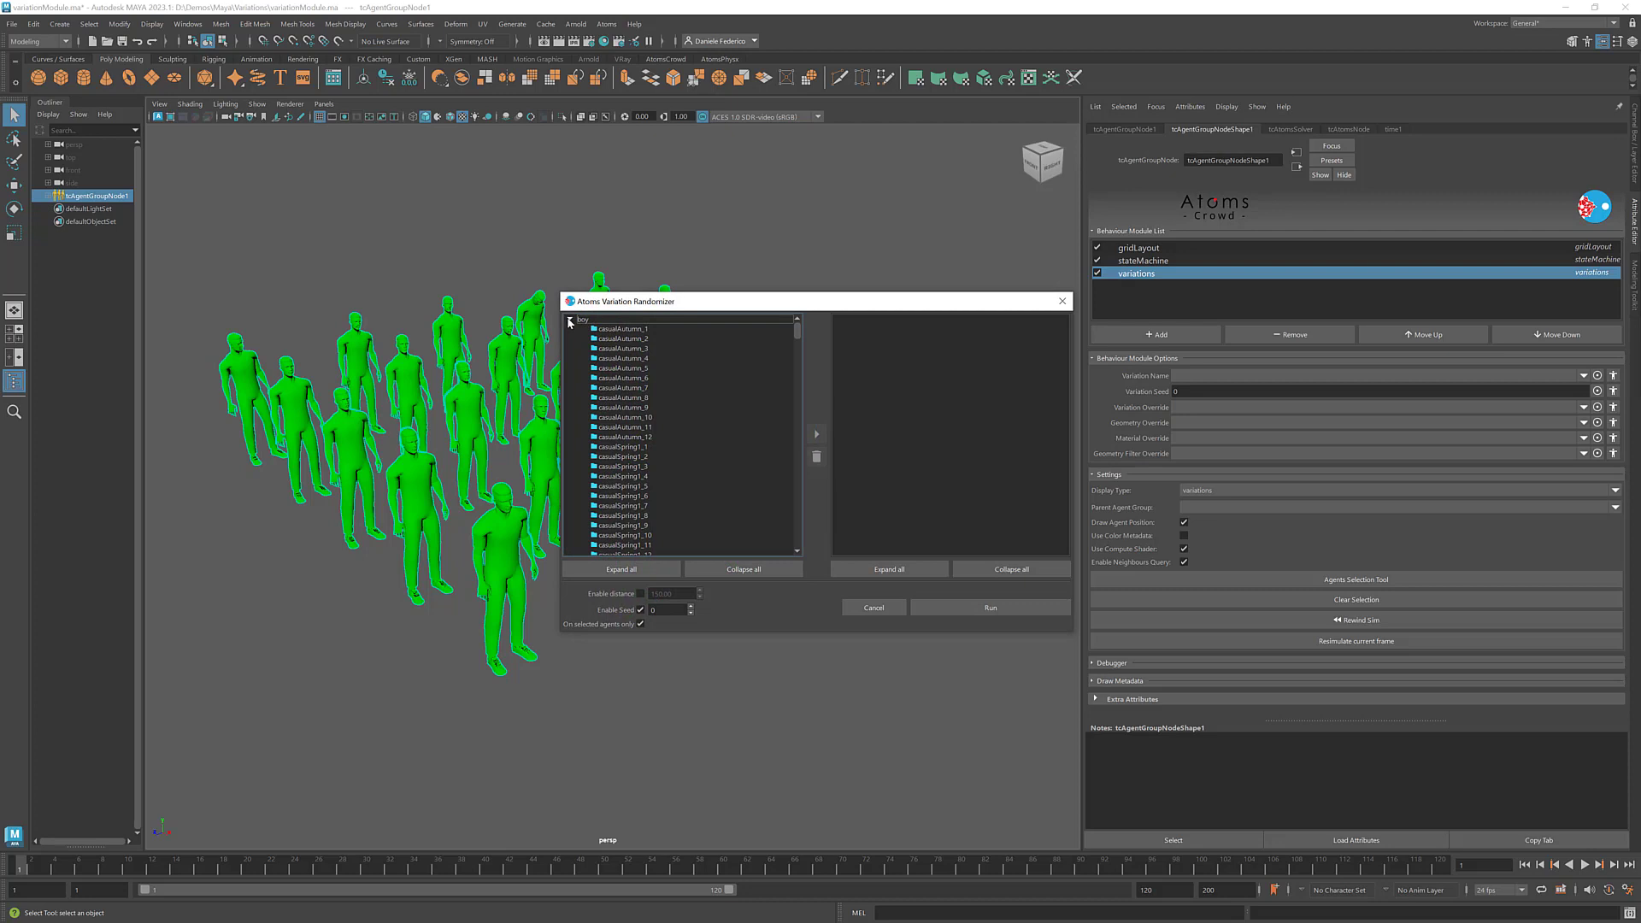
{"action": "left_click", "coordinate": [570, 321]}
{"action": "left_click", "coordinate": [570, 364]}
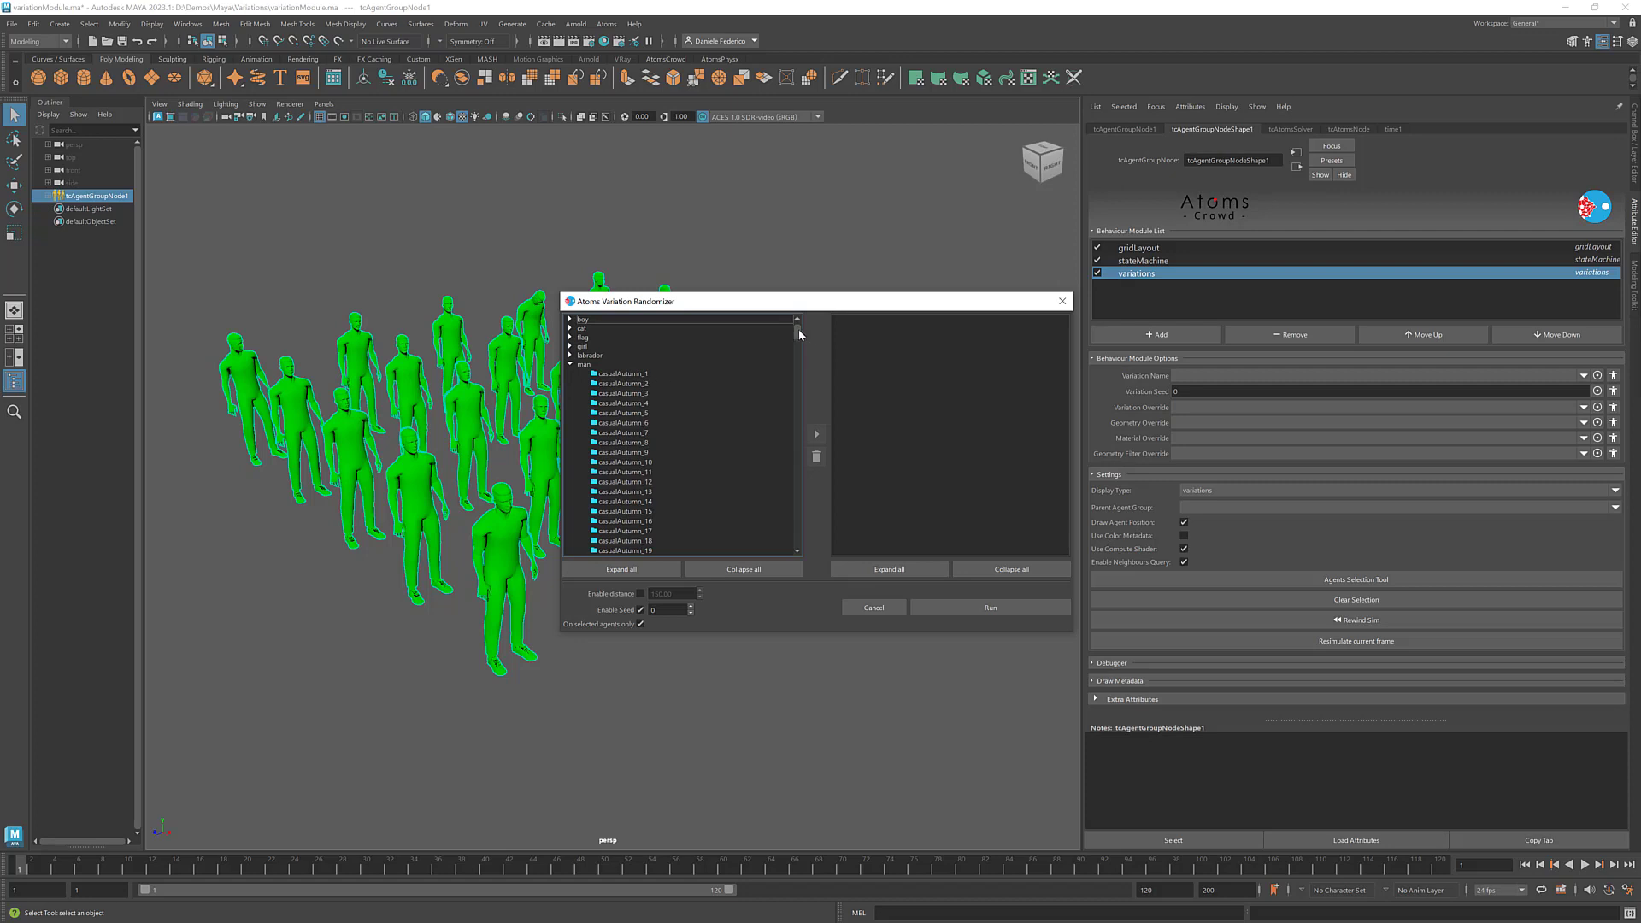
{"action": "left_click_drag", "start_coordinate": [797, 332], "coordinate": [800, 409]}
{"action": "left_click", "coordinate": [569, 489]}
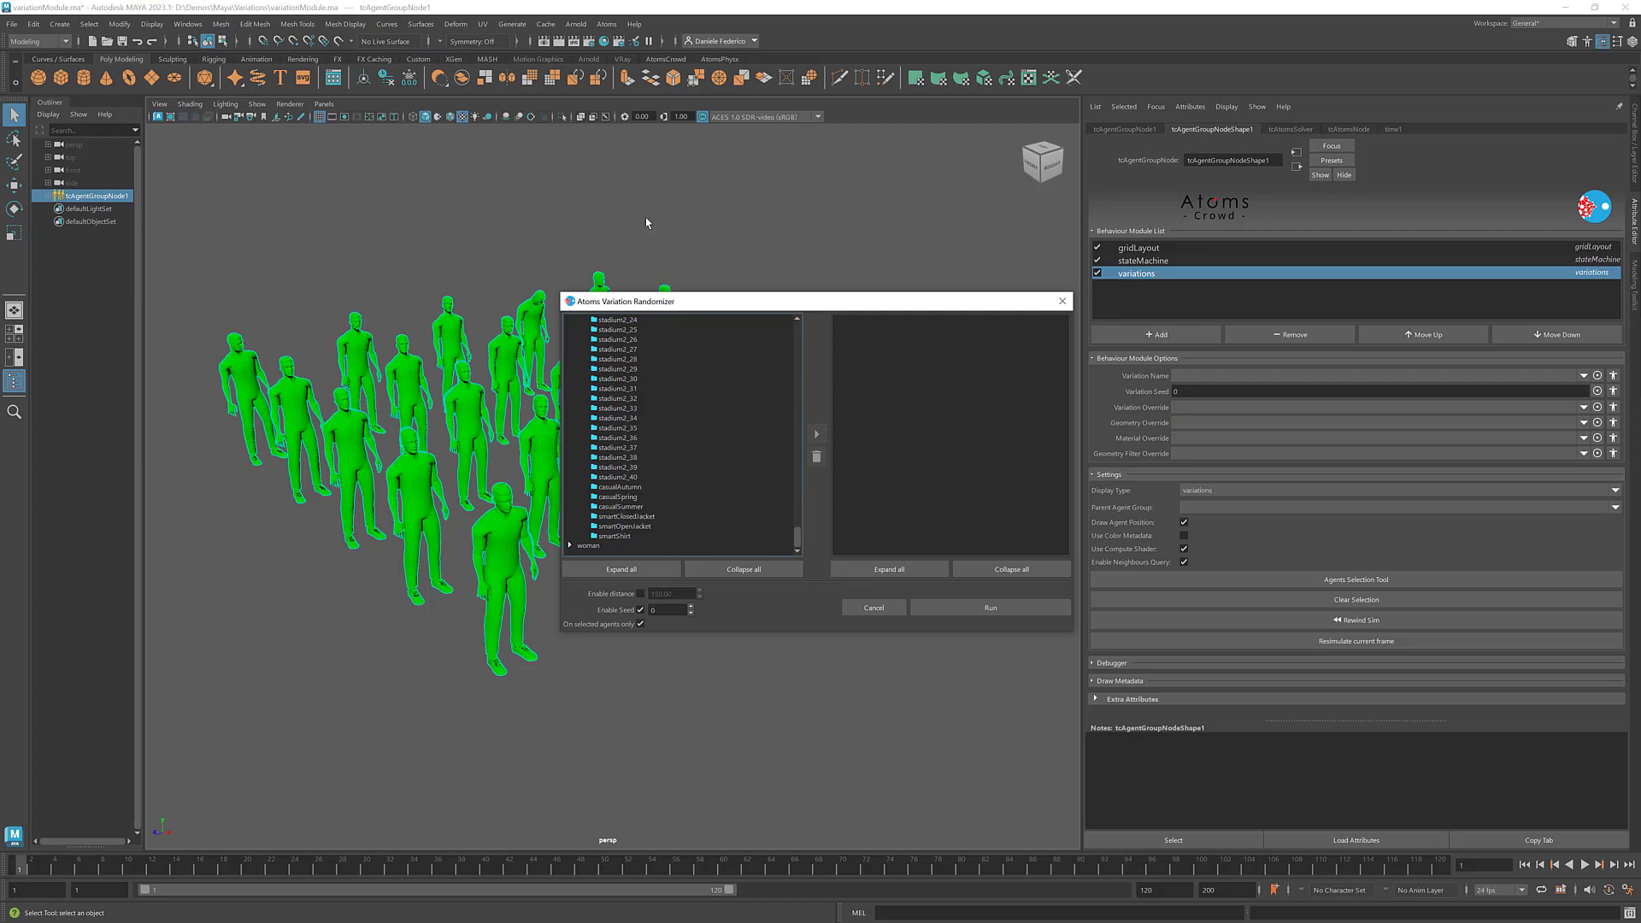
- Examine the man agent type's variation tree in the Agents Variations Manager beside the Variation Randomizer, and close both windows
{"action": "left_click", "coordinate": [606, 24]}
{"action": "mouse_move", "coordinate": [661, 128]}
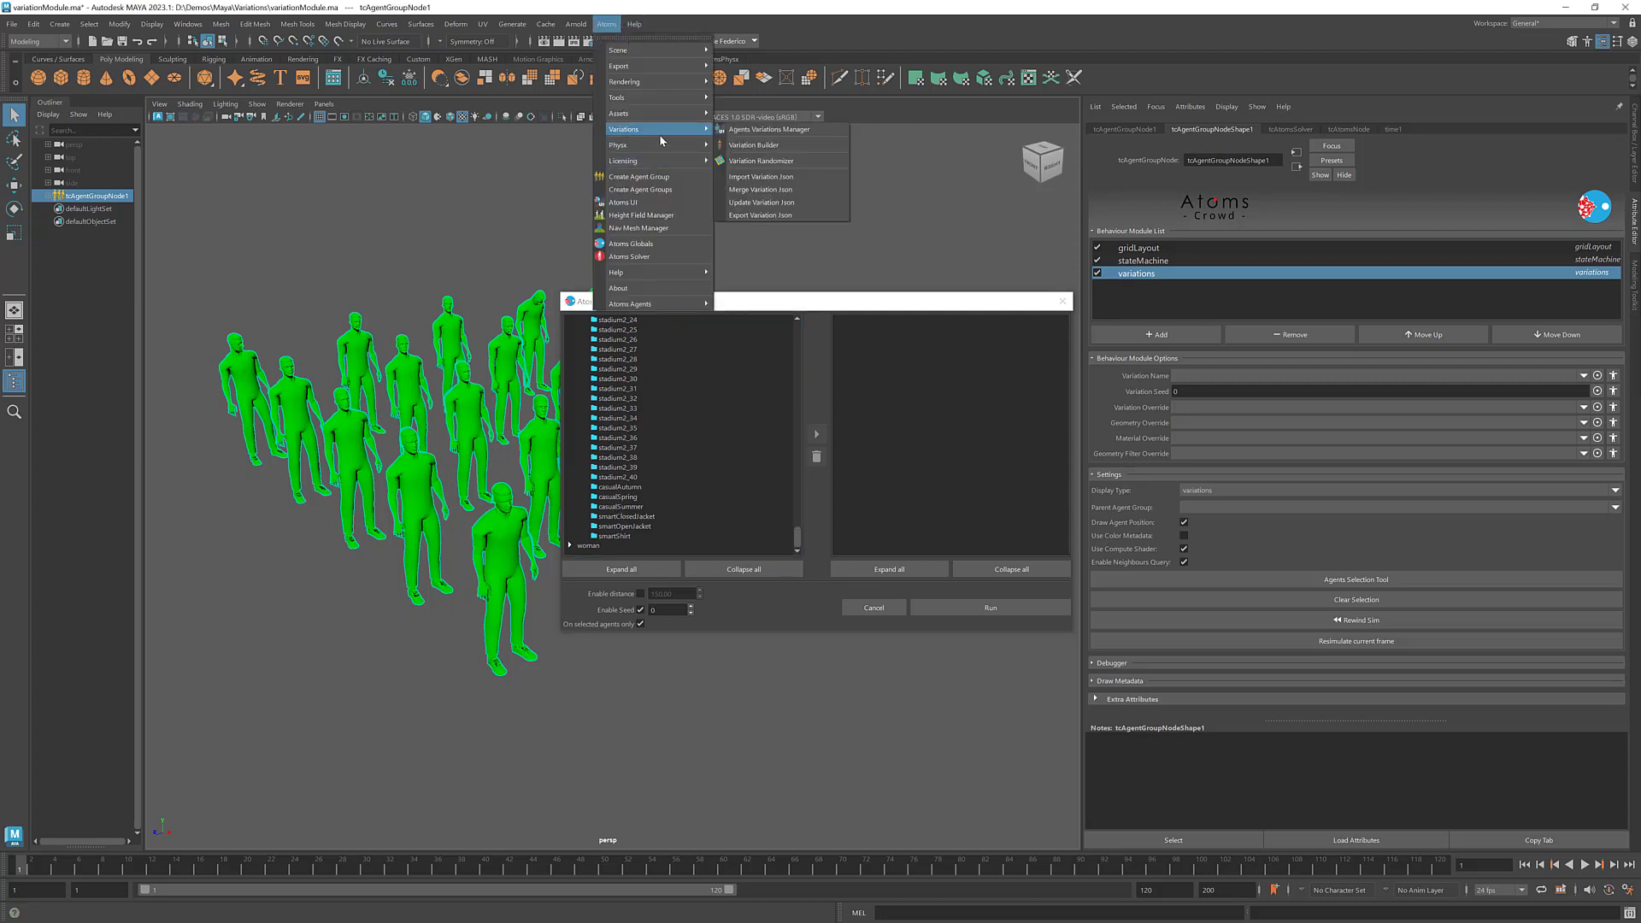
{"action": "left_click", "coordinate": [757, 130]}
{"action": "left_click_drag", "start_coordinate": [769, 290], "coordinate": [519, 175]}
{"action": "left_click", "coordinate": [767, 217]}
{"action": "left_click_drag", "start_coordinate": [759, 179], "coordinate": [535, 94]}
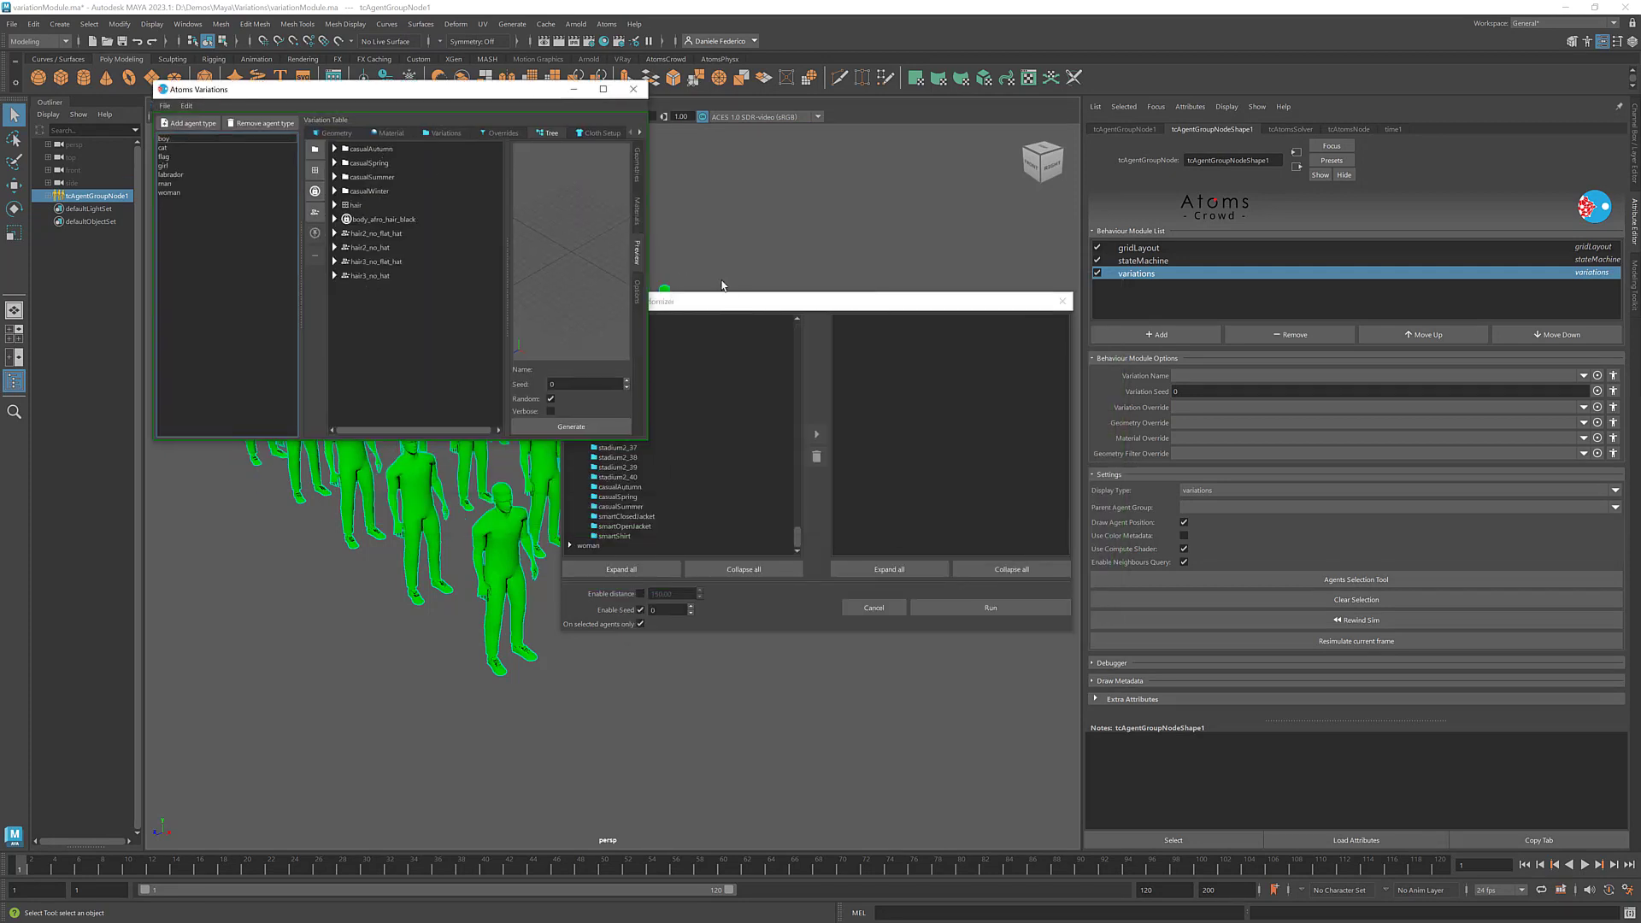
{"action": "left_click", "coordinate": [735, 301]}
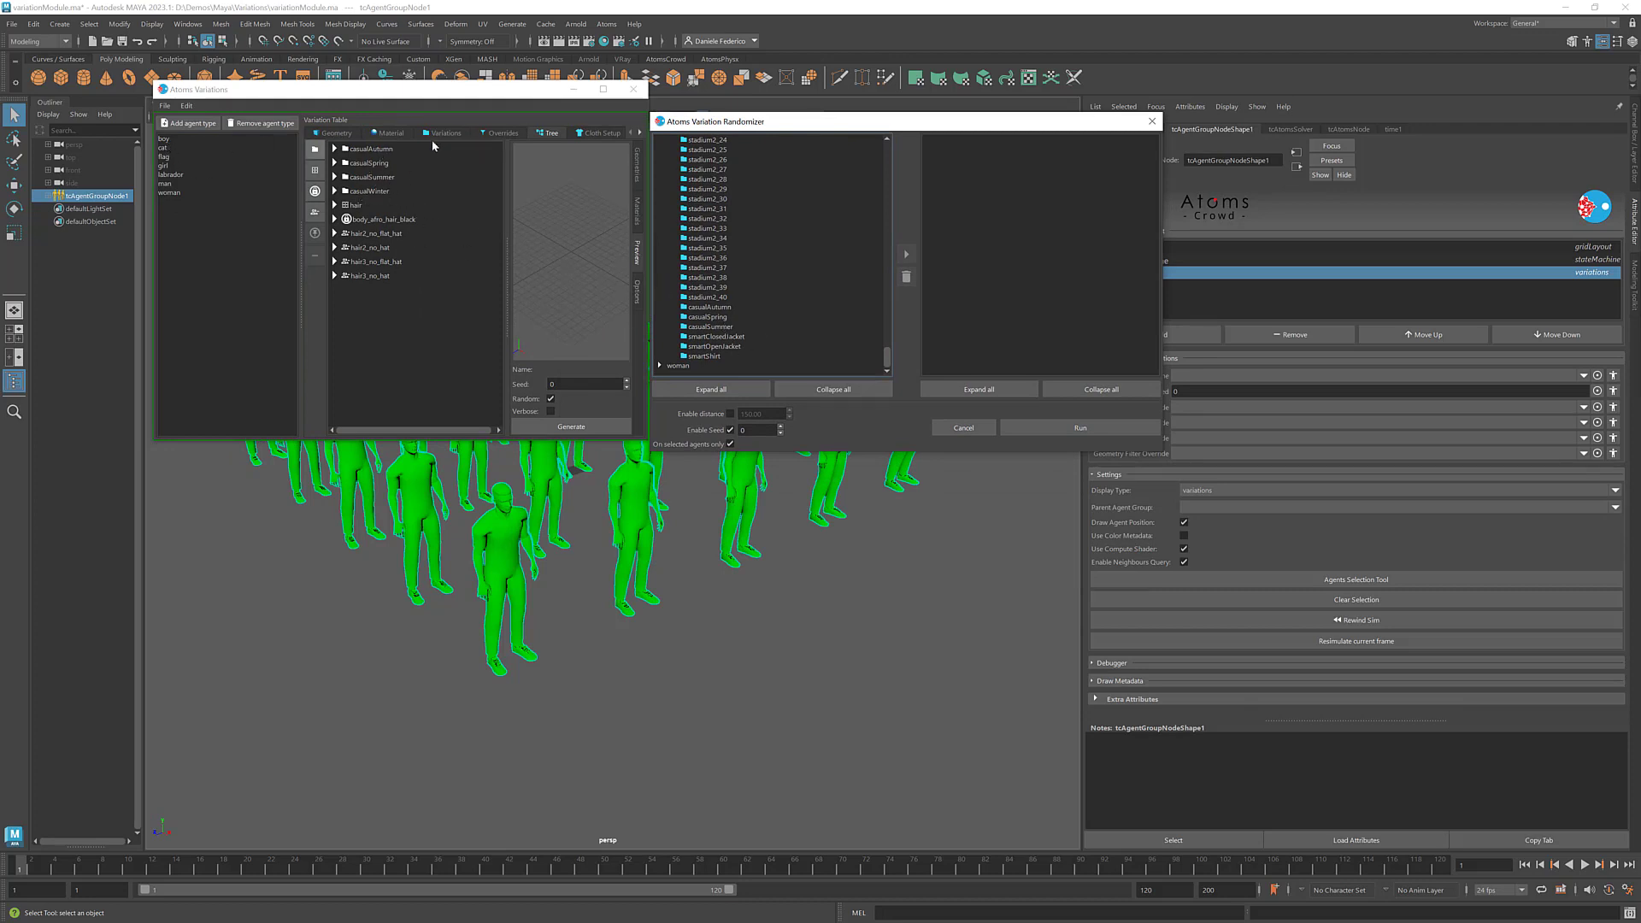
{"action": "left_click", "coordinate": [169, 188]}
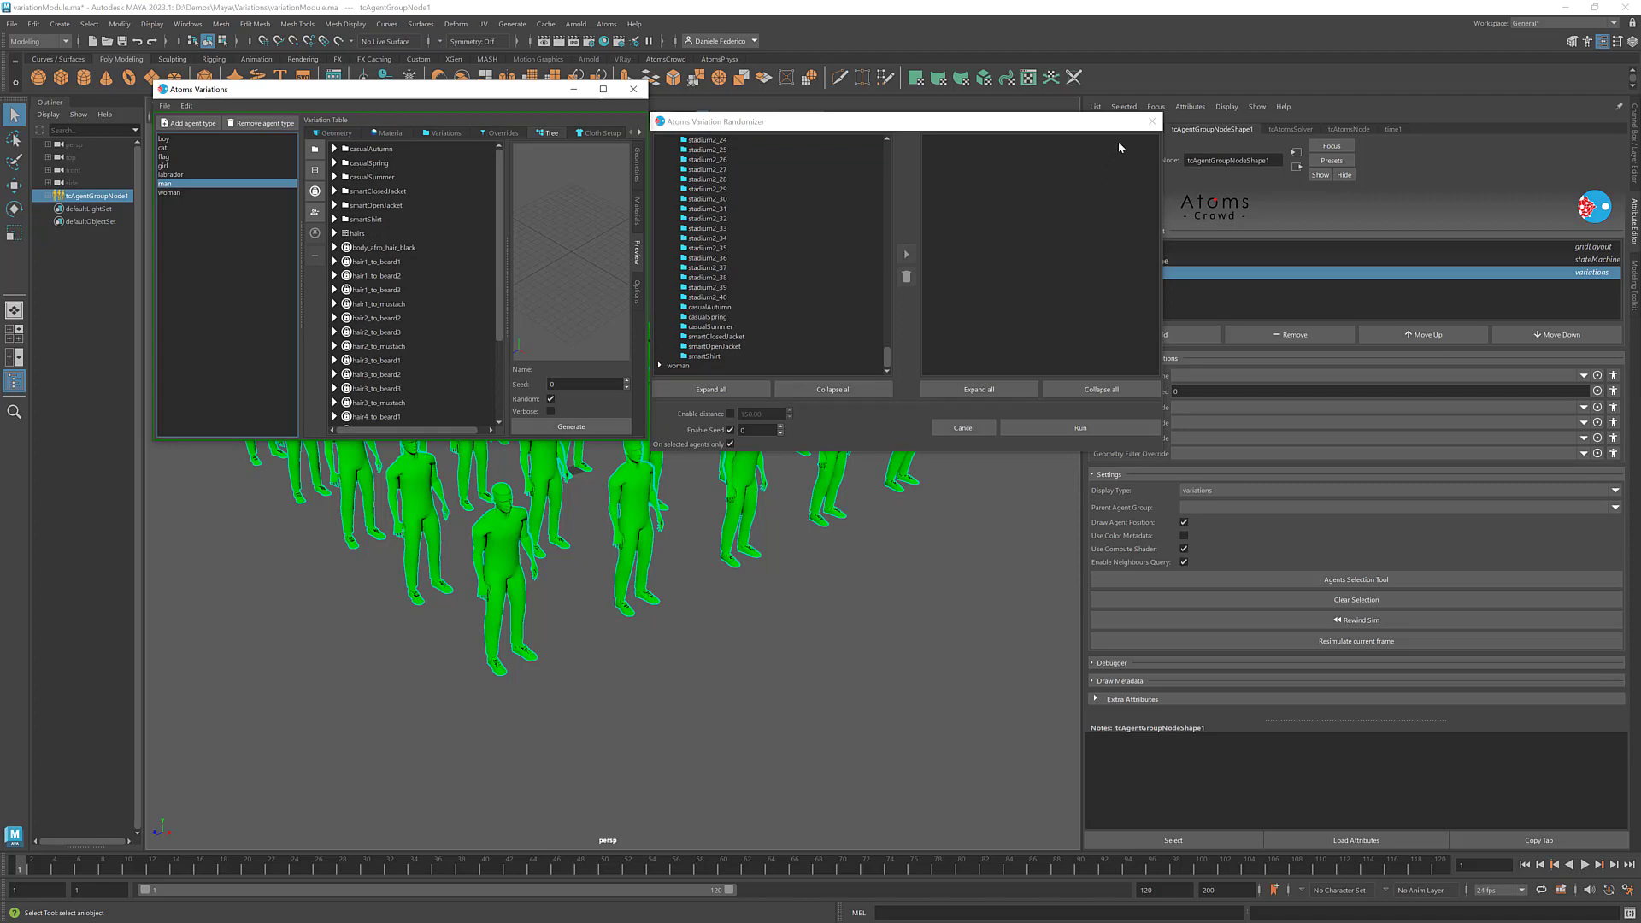
{"action": "left_click", "coordinate": [1151, 121]}
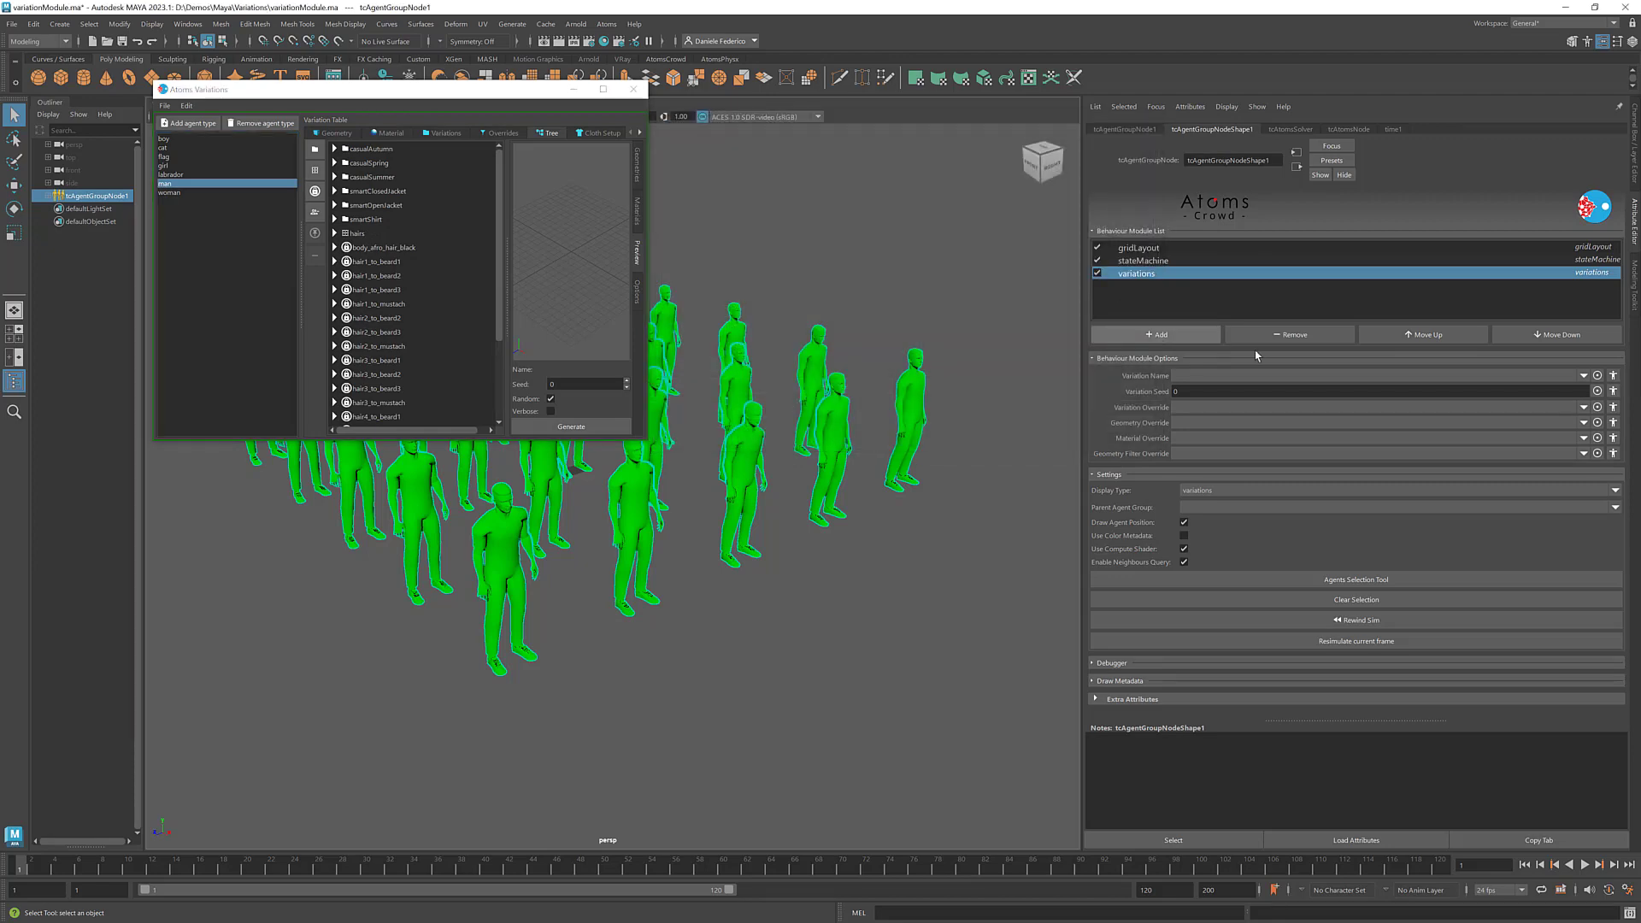
{"action": "left_click", "coordinate": [633, 89]}
- Set the variations module's Variation Name to casualAutumn_1
{"action": "left_click", "coordinate": [1566, 375]}
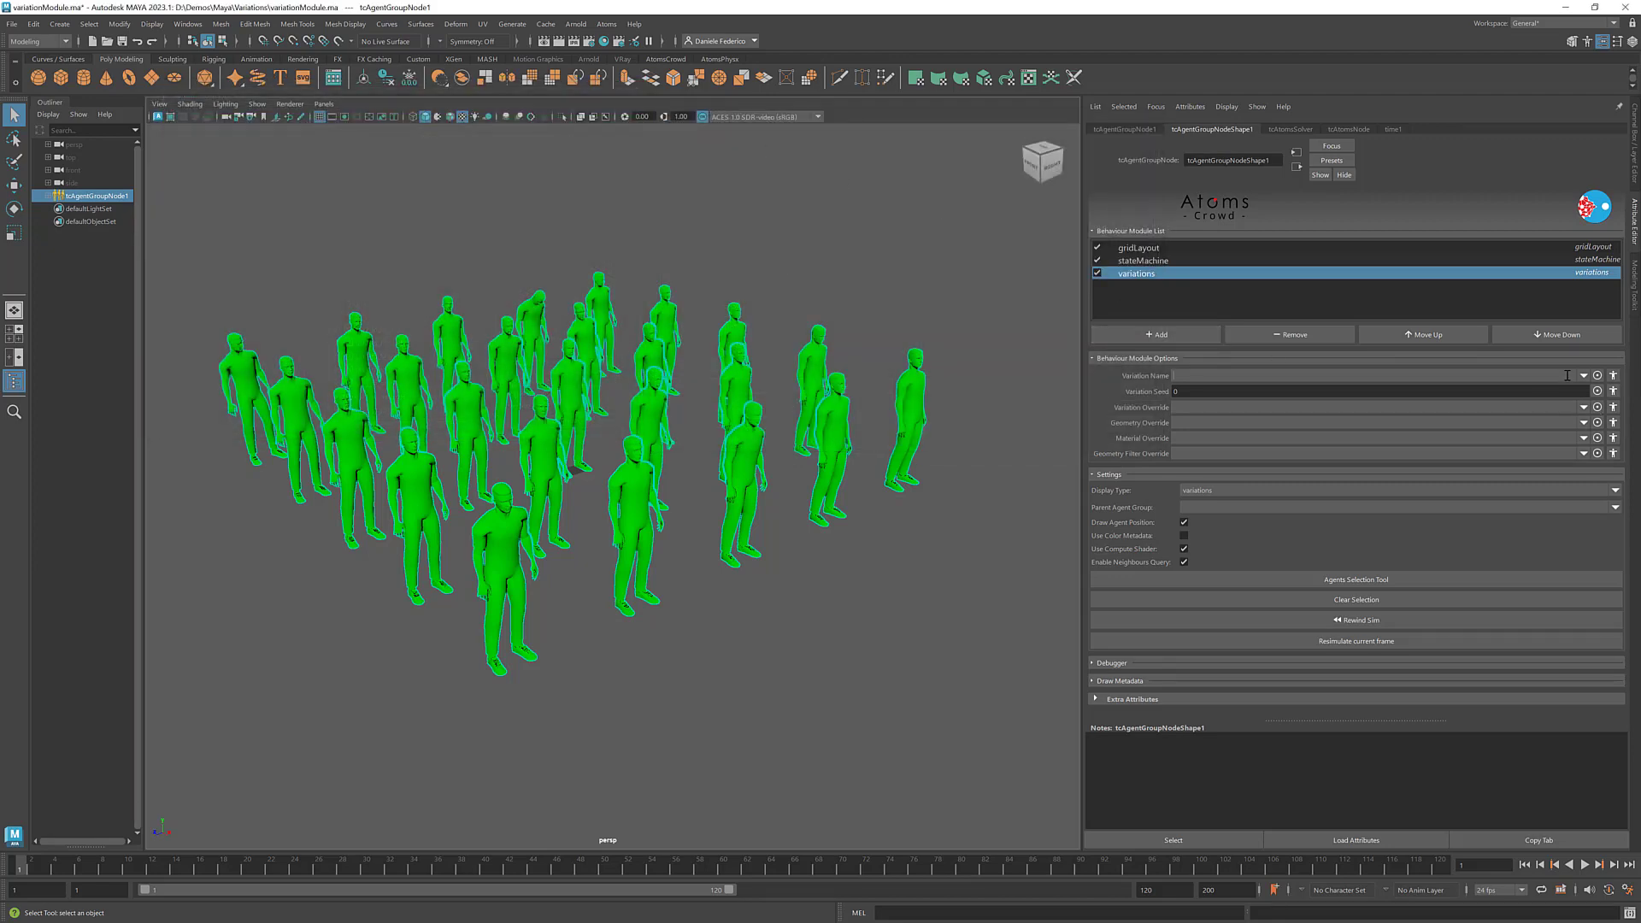
{"action": "type", "text": "casualAutumn_1"}
{"action": "key", "text": "Return"}
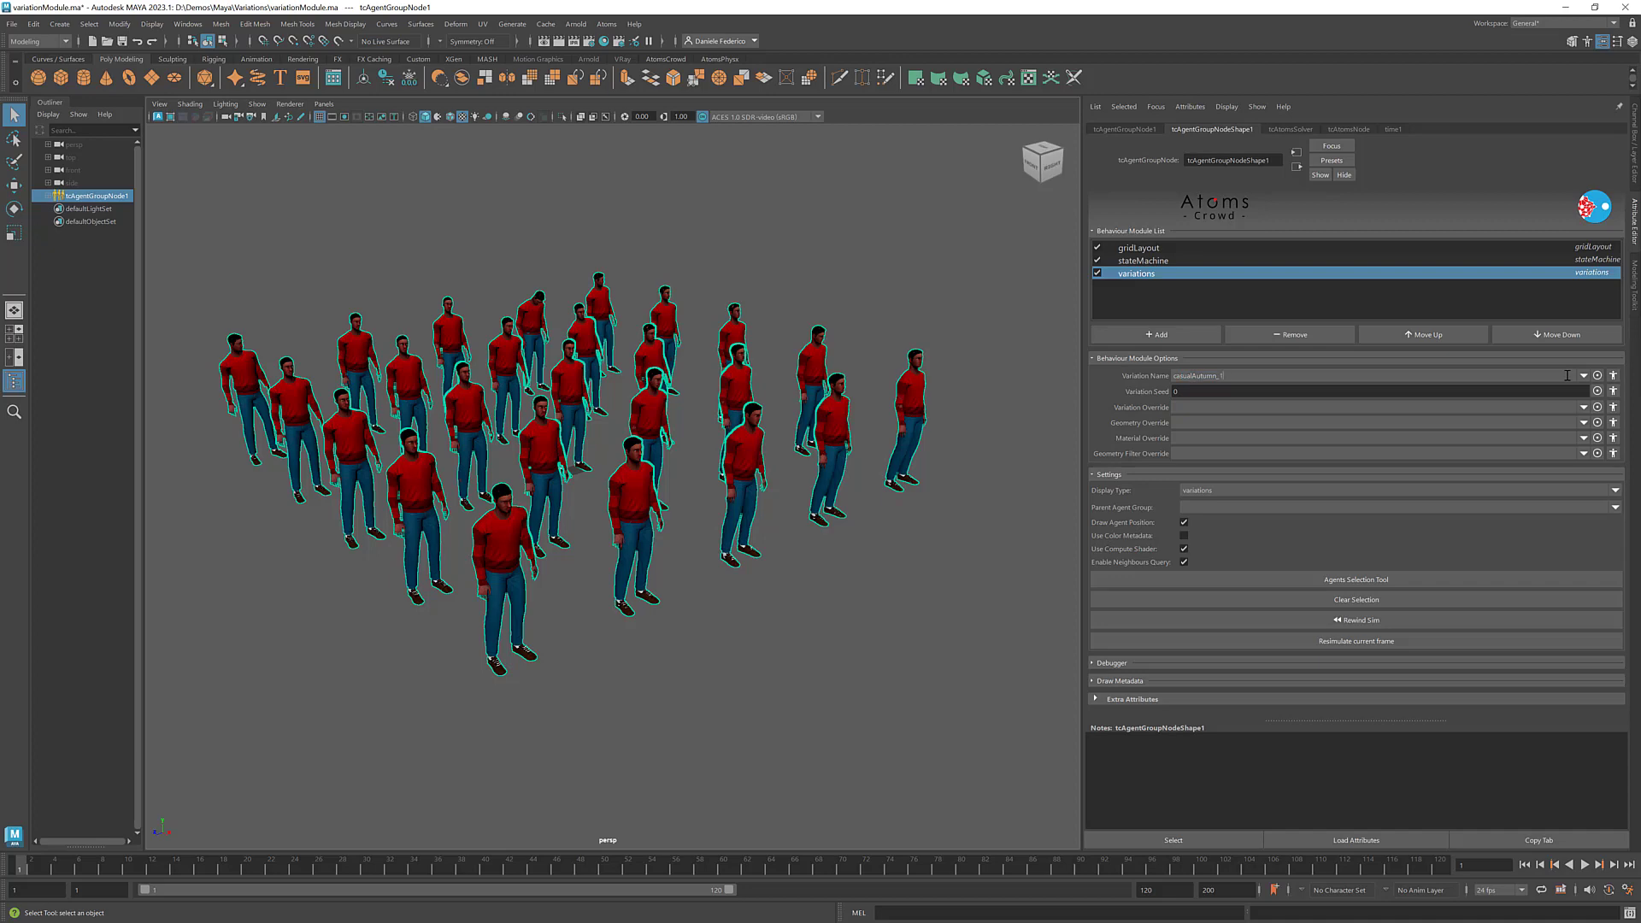
- Set the Variation Name to the casualSummer group so the agents get random summer outfits
{"action": "left_click_drag", "start_coordinate": [1193, 375], "coordinate": [1310, 377]}
{"action": "type", "text": "Summer"}
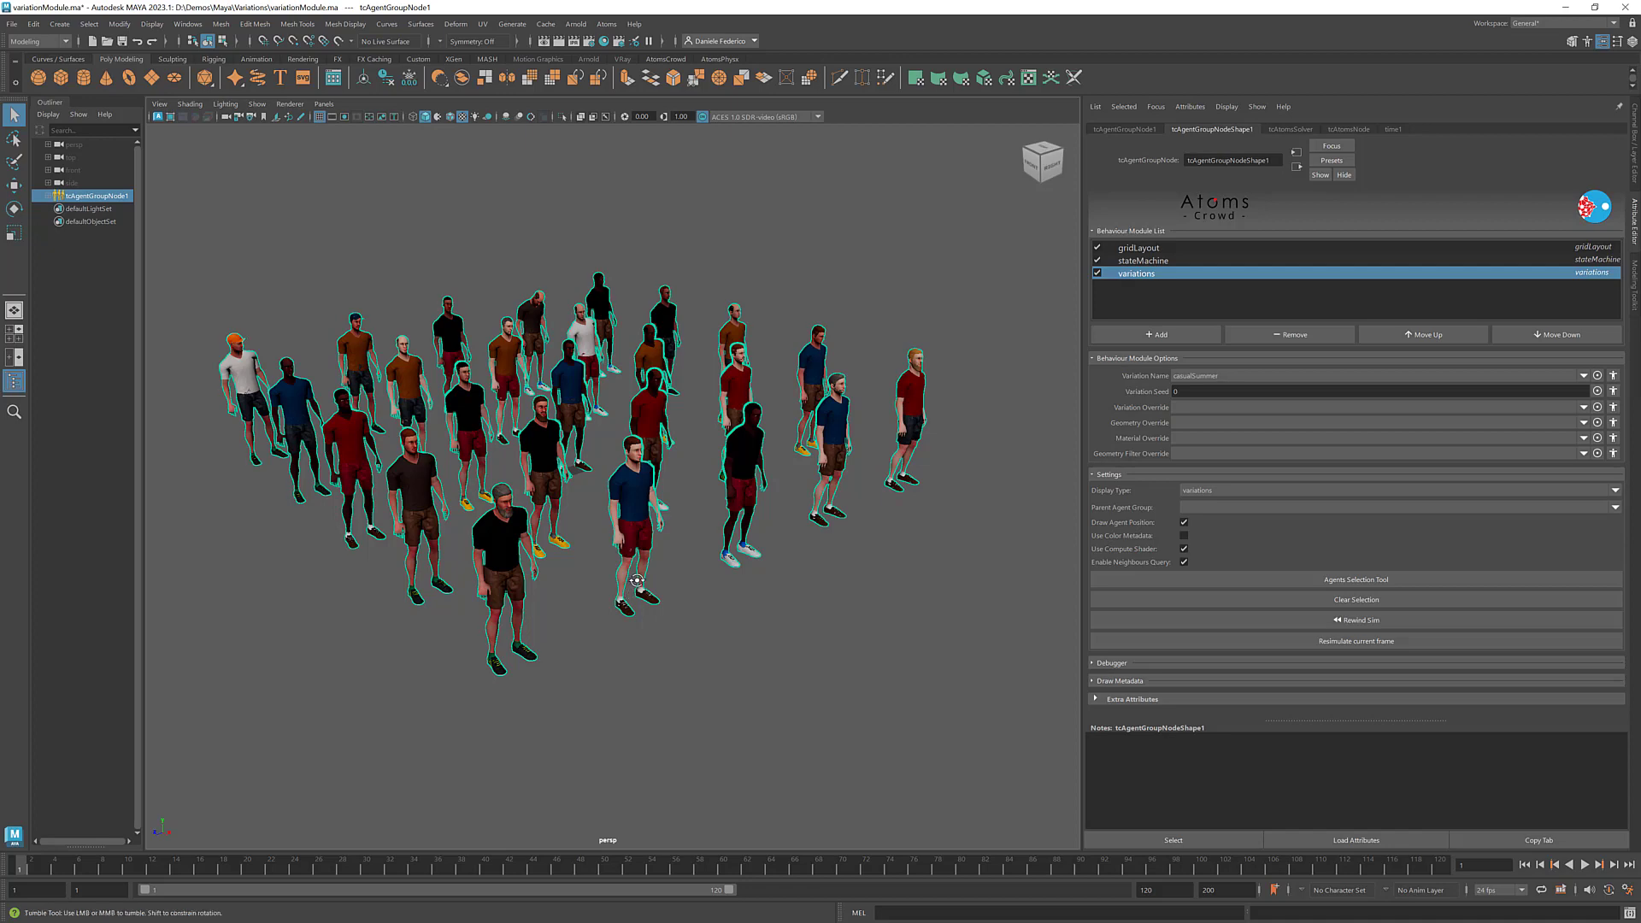
{"action": "left_click_drag", "start_coordinate": [637, 586], "coordinate": [683, 504], "text": "alt"}
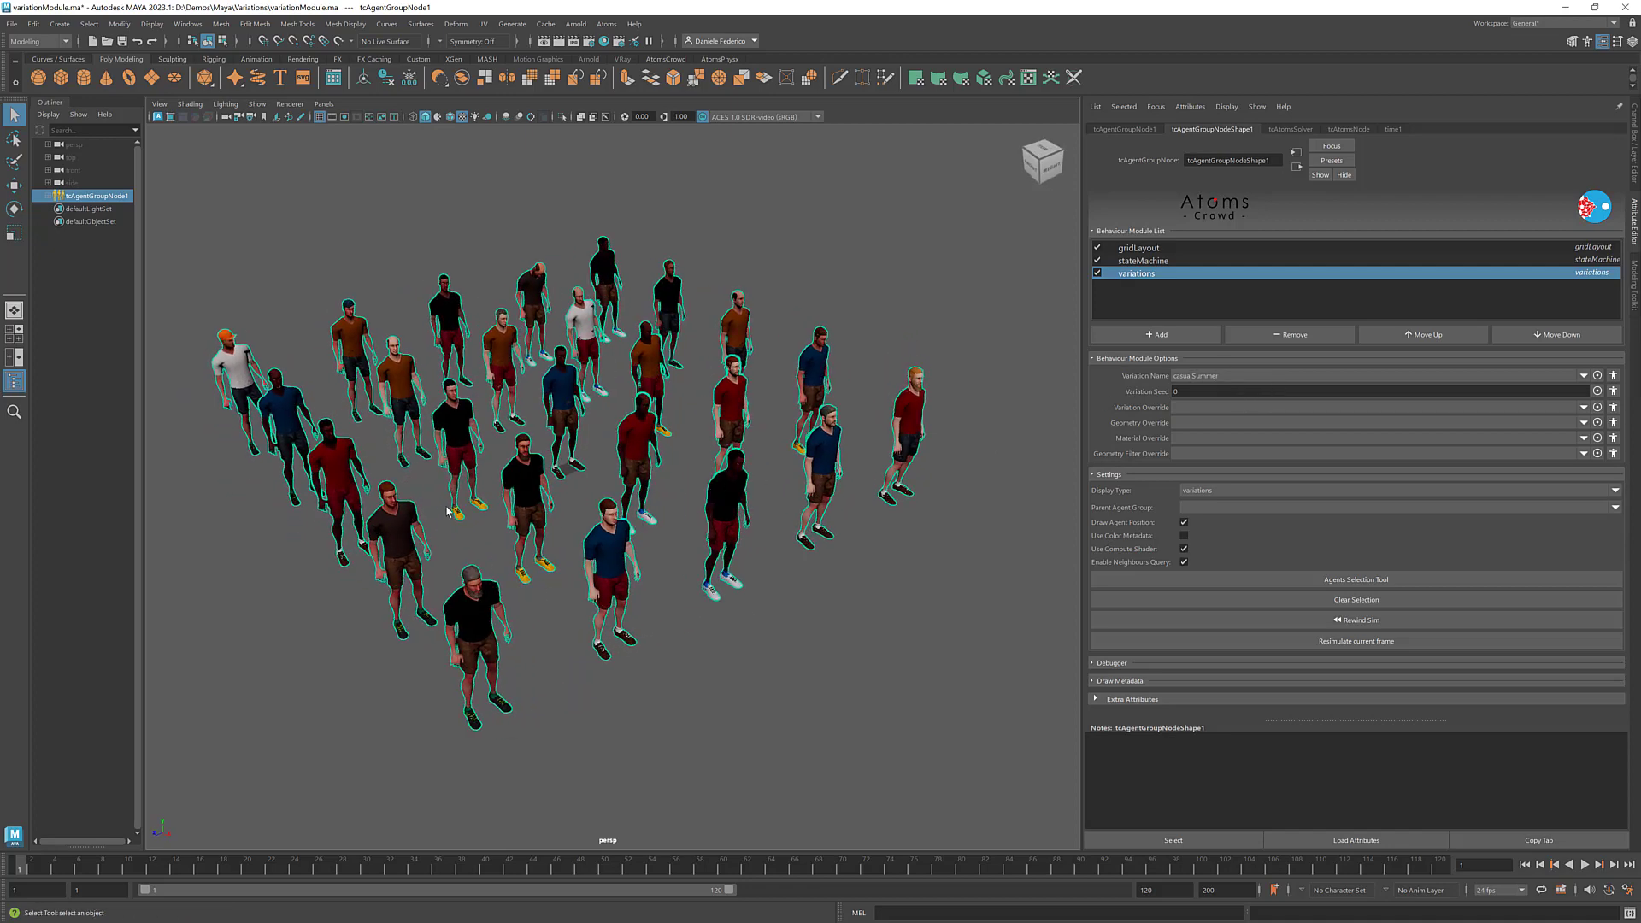
{"action": "left_click_drag", "start_coordinate": [478, 359], "coordinate": [617, 387], "text": "alt"}
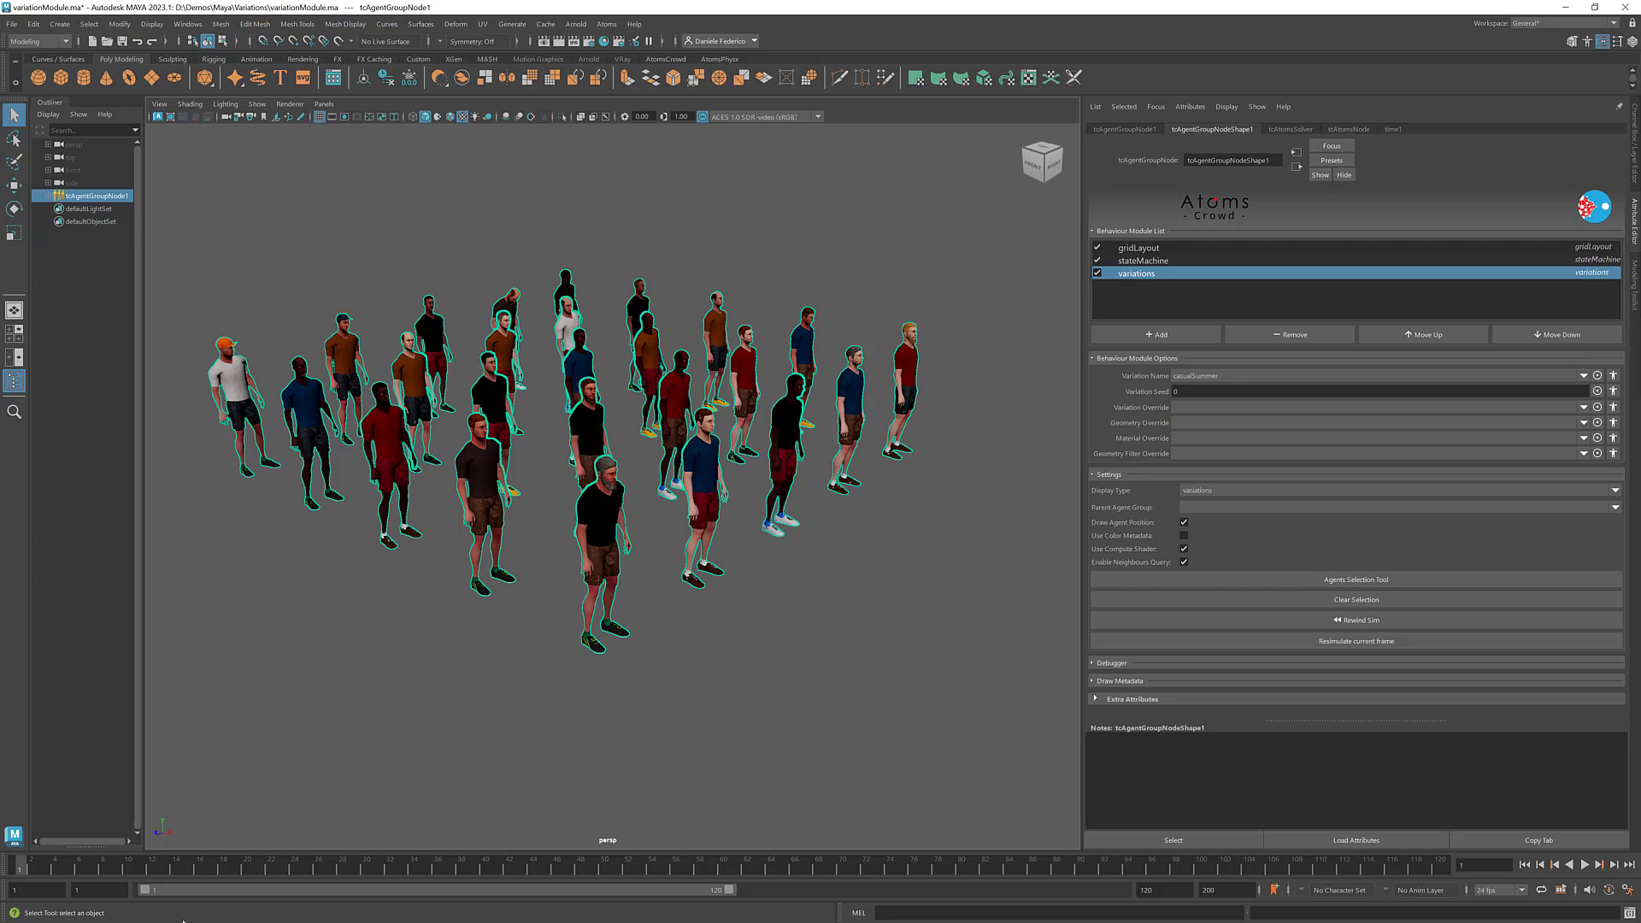
- Play the crowd simulation briefly and rewind it to the first frame
{"action": "left_click", "coordinate": [1583, 865]}
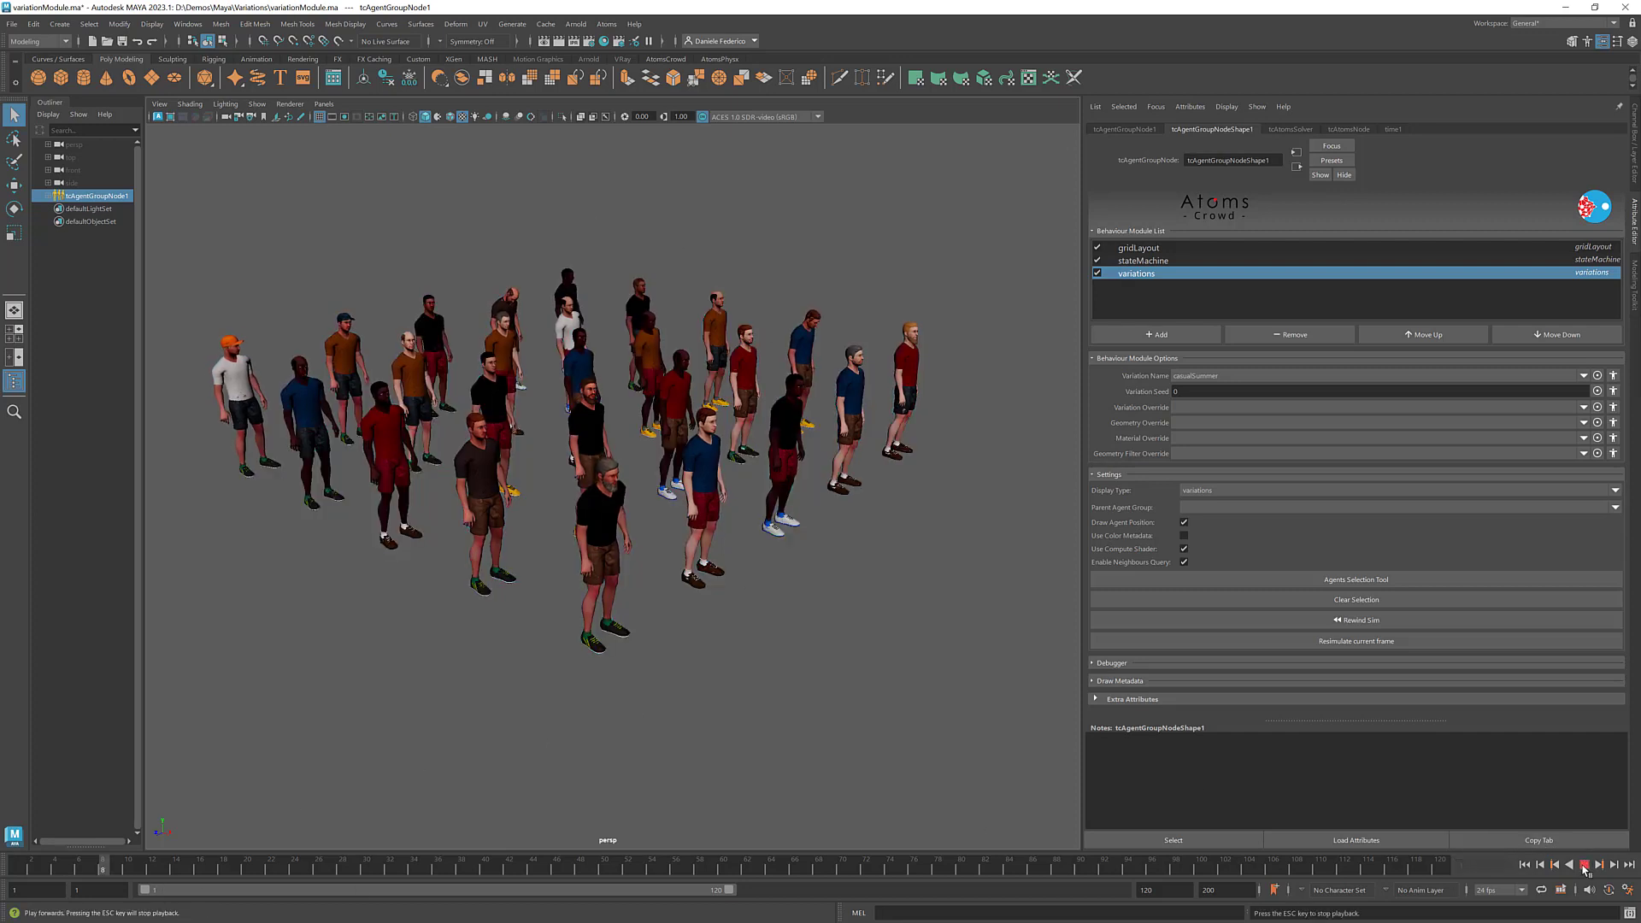
{"action": "left_click", "coordinate": [1583, 864]}
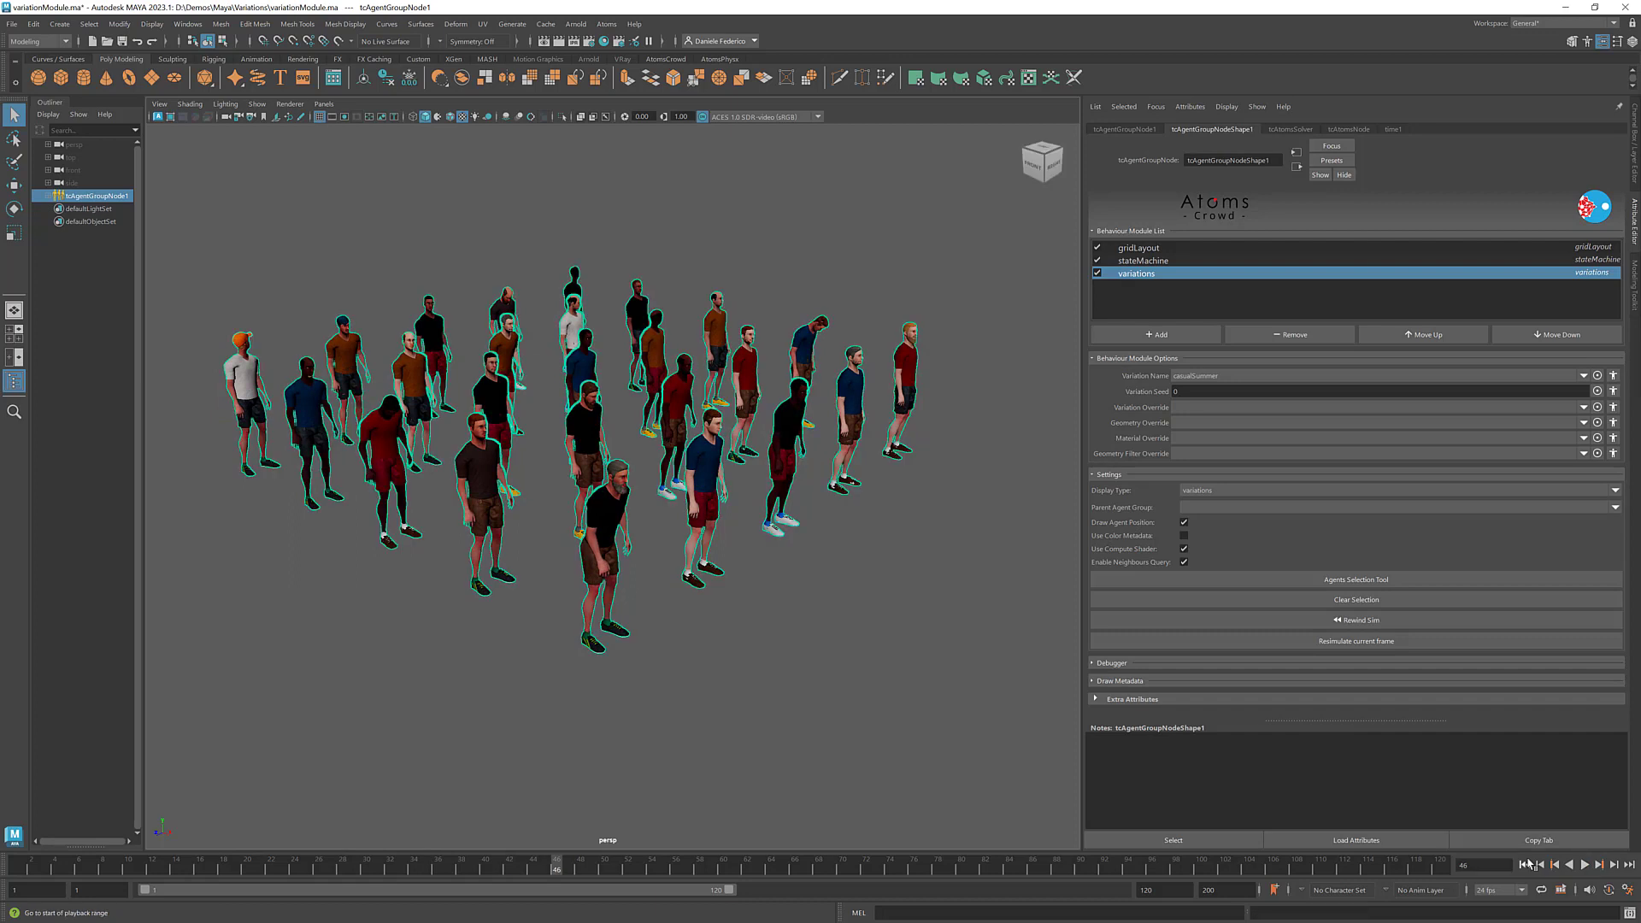
{"action": "left_click", "coordinate": [1525, 865]}
- Try a Variation Seed of 1 for the casualSummer outfits, and set the seed back to 0
{"action": "left_click", "coordinate": [1176, 391]}
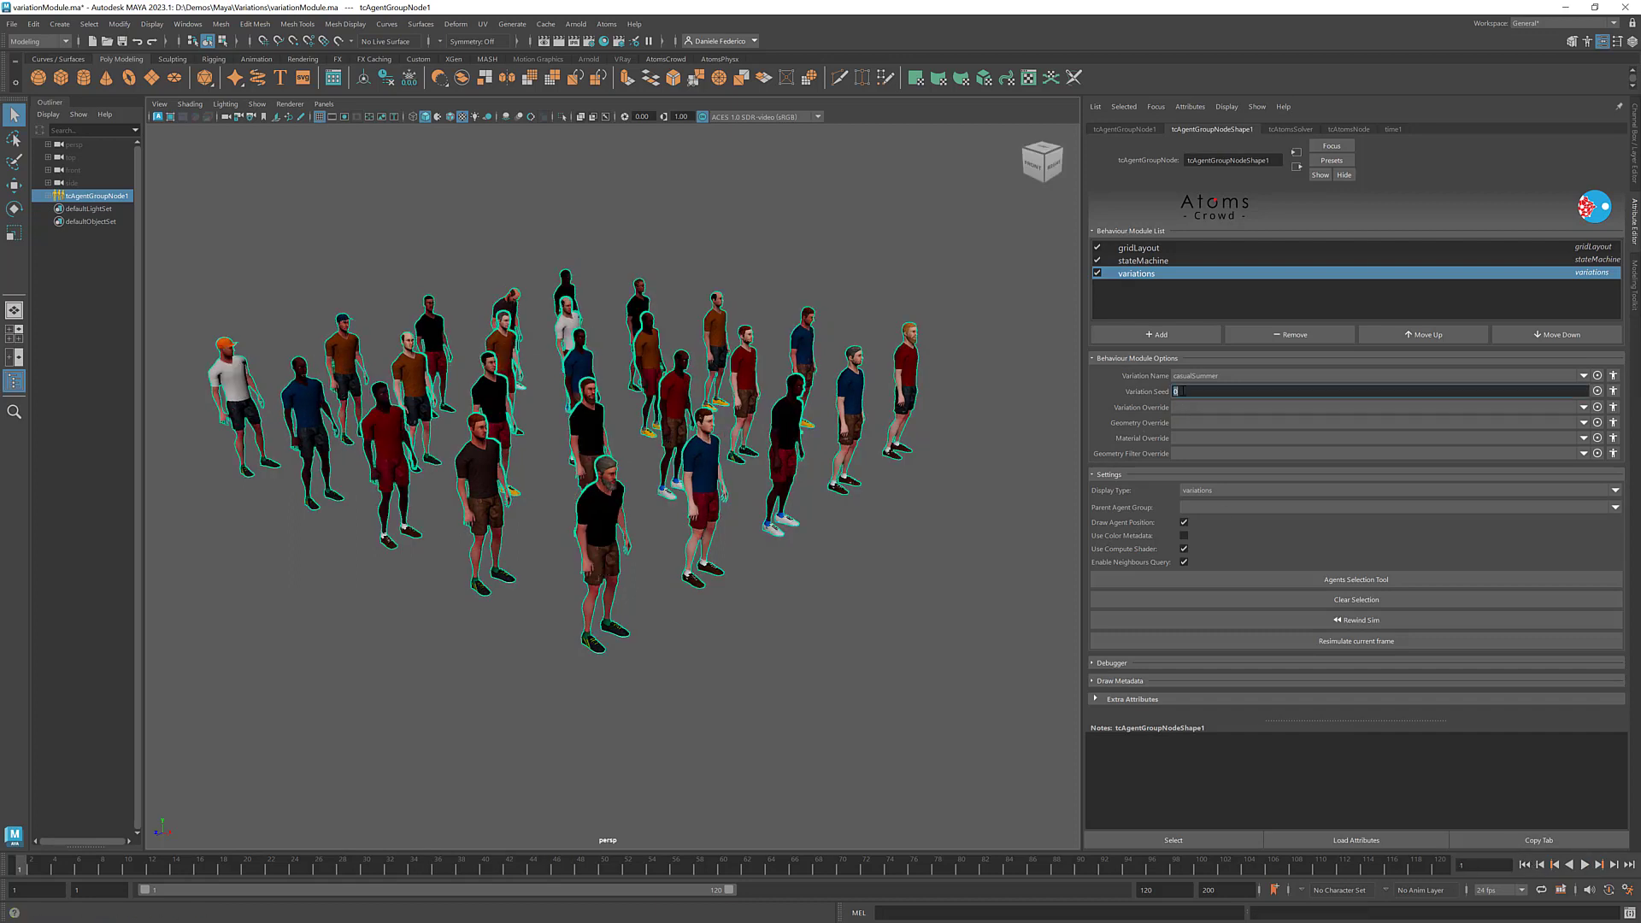
{"action": "type", "text": "1"}
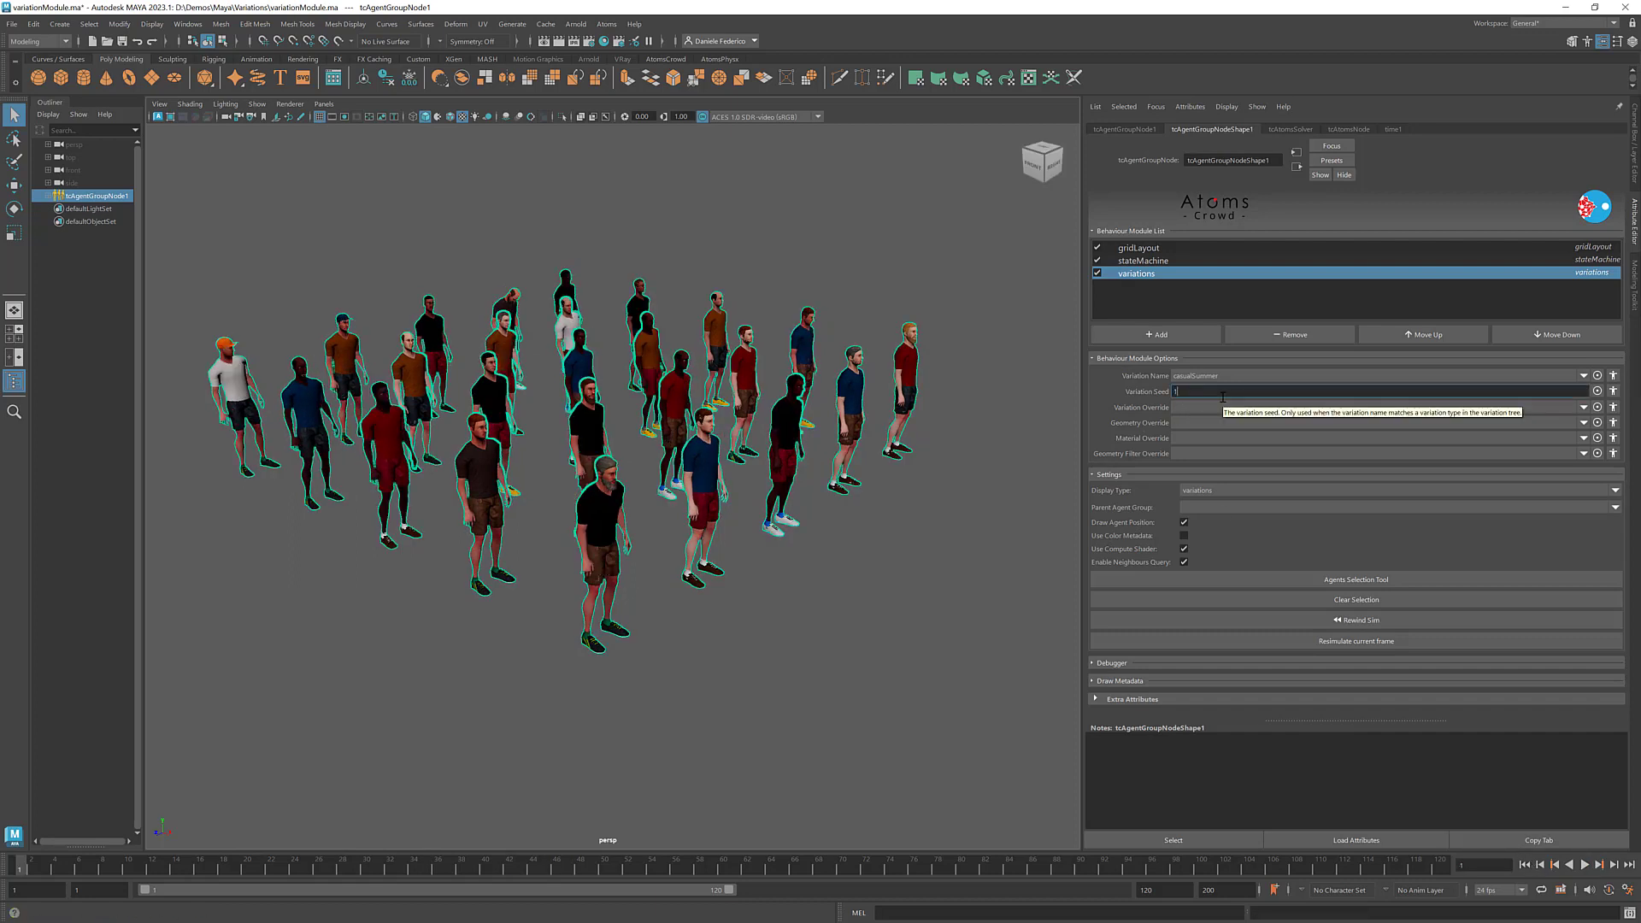
{"action": "key", "text": "Return"}
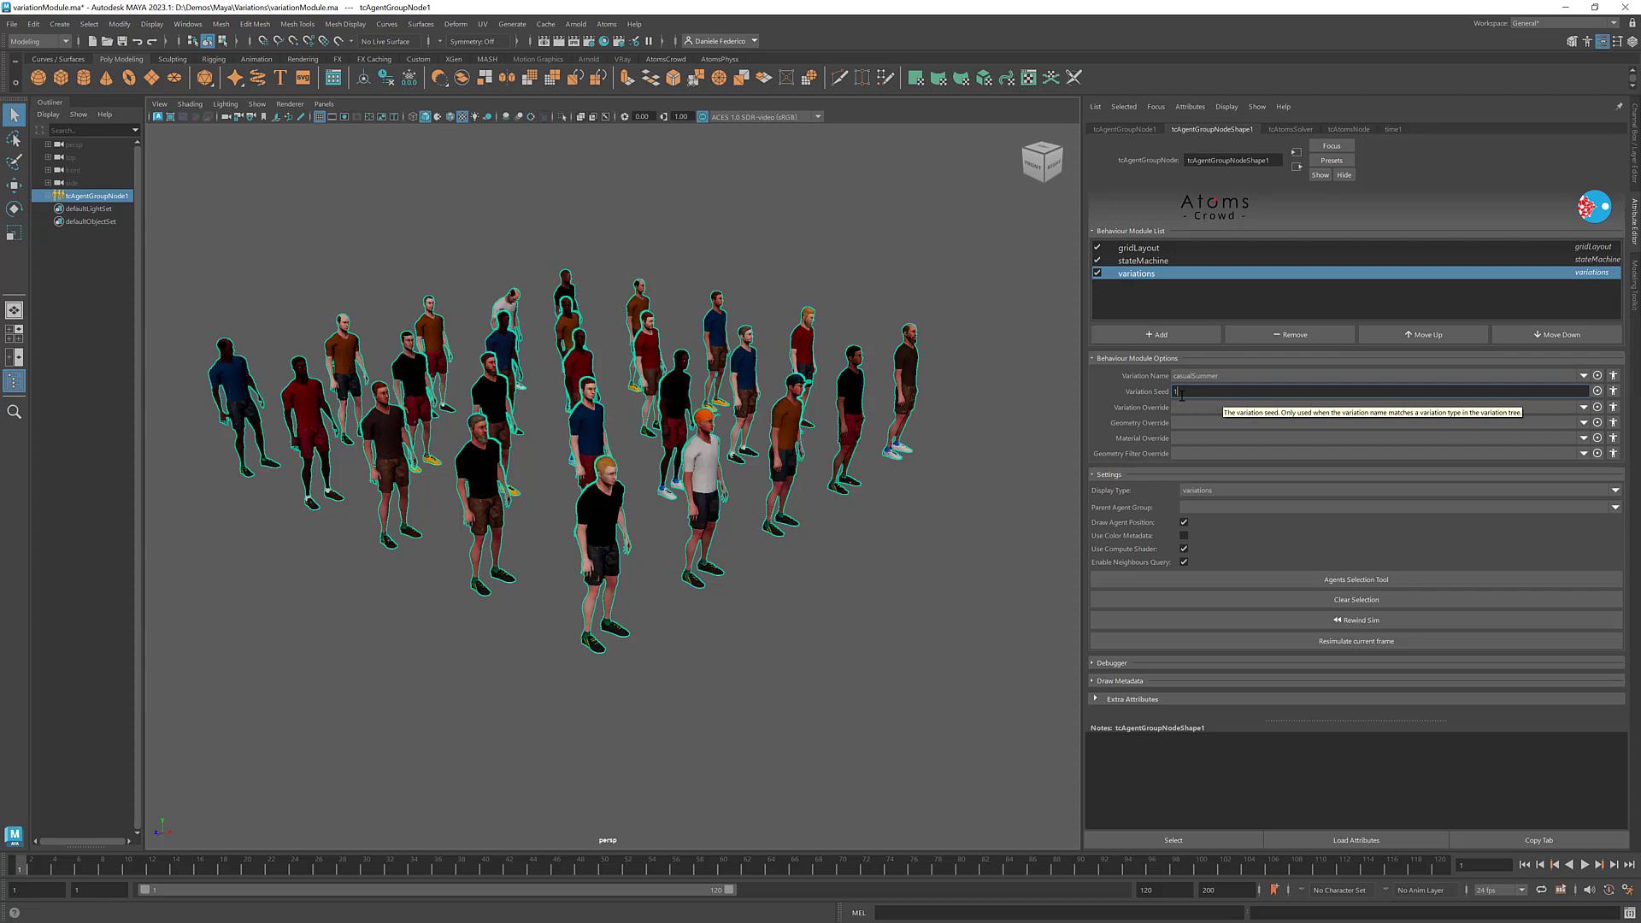
{"action": "type", "text": "0"}
{"action": "key", "text": "Return"}
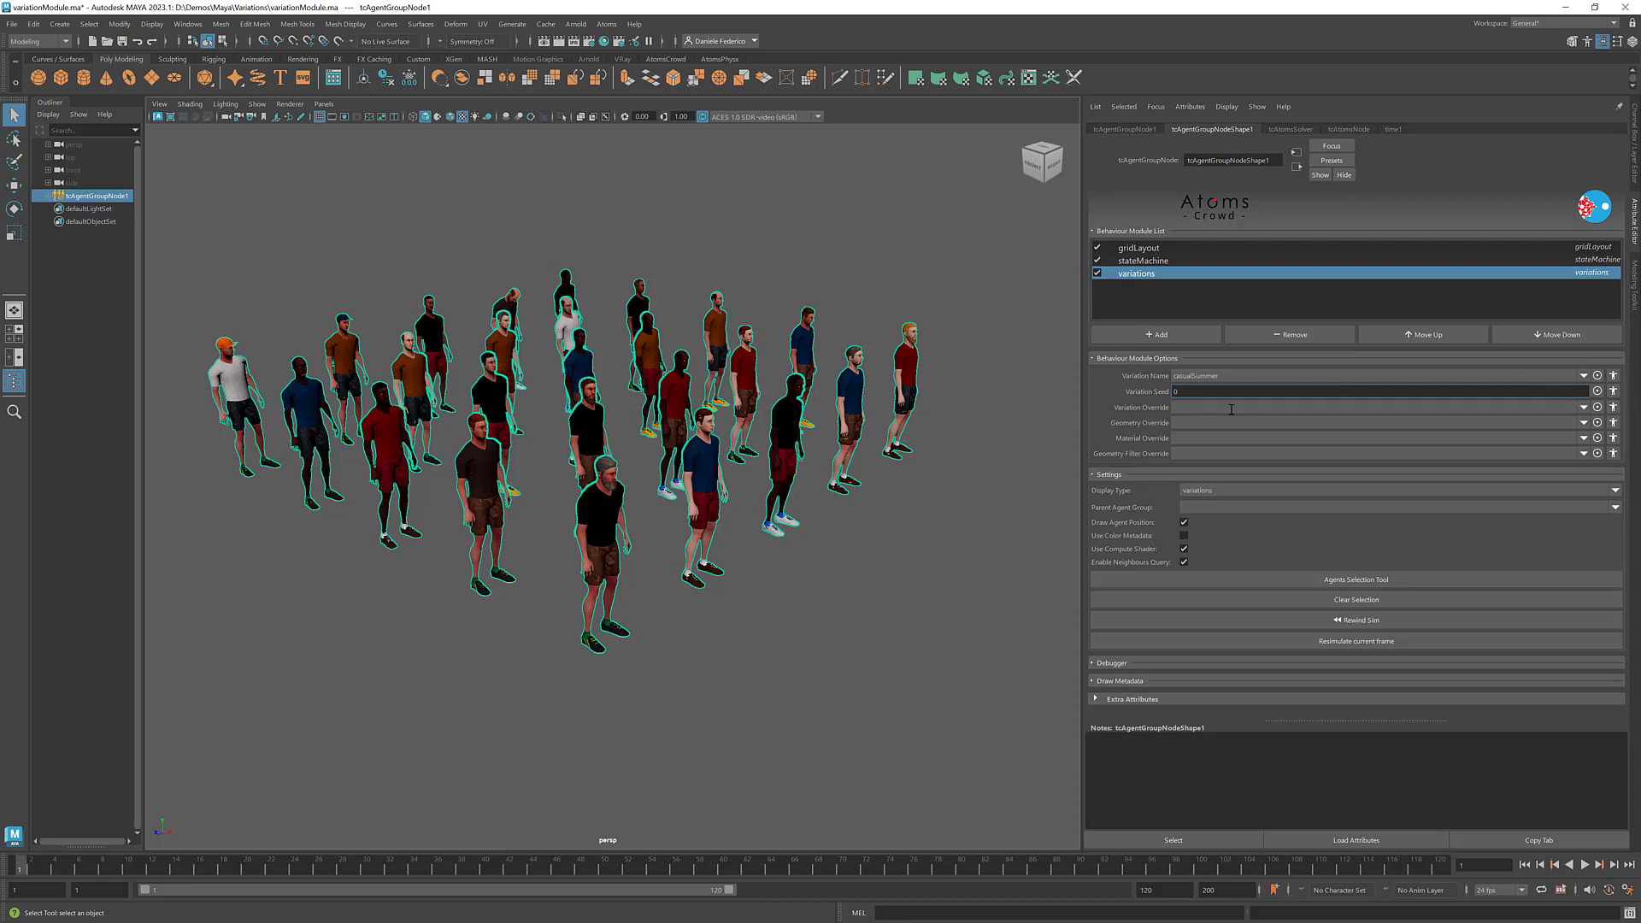
- Open the Agents Variations Manager, select the man agent type and enlarge the window
{"action": "left_click", "coordinate": [606, 24]}
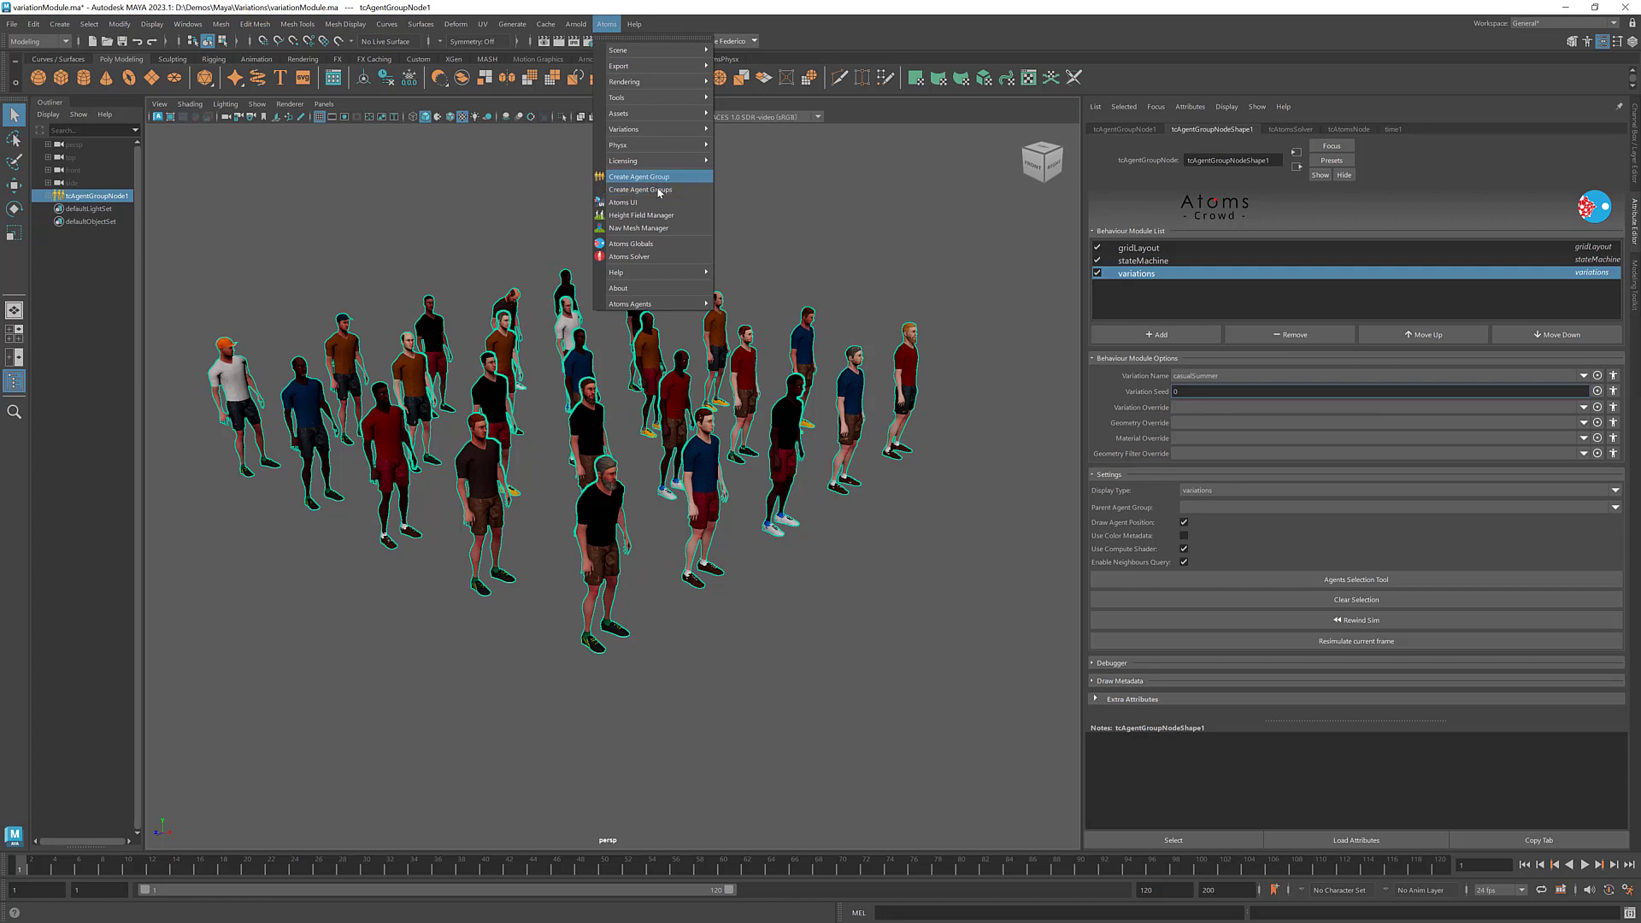
{"action": "mouse_move", "coordinate": [654, 129]}
{"action": "left_click", "coordinate": [769, 130]}
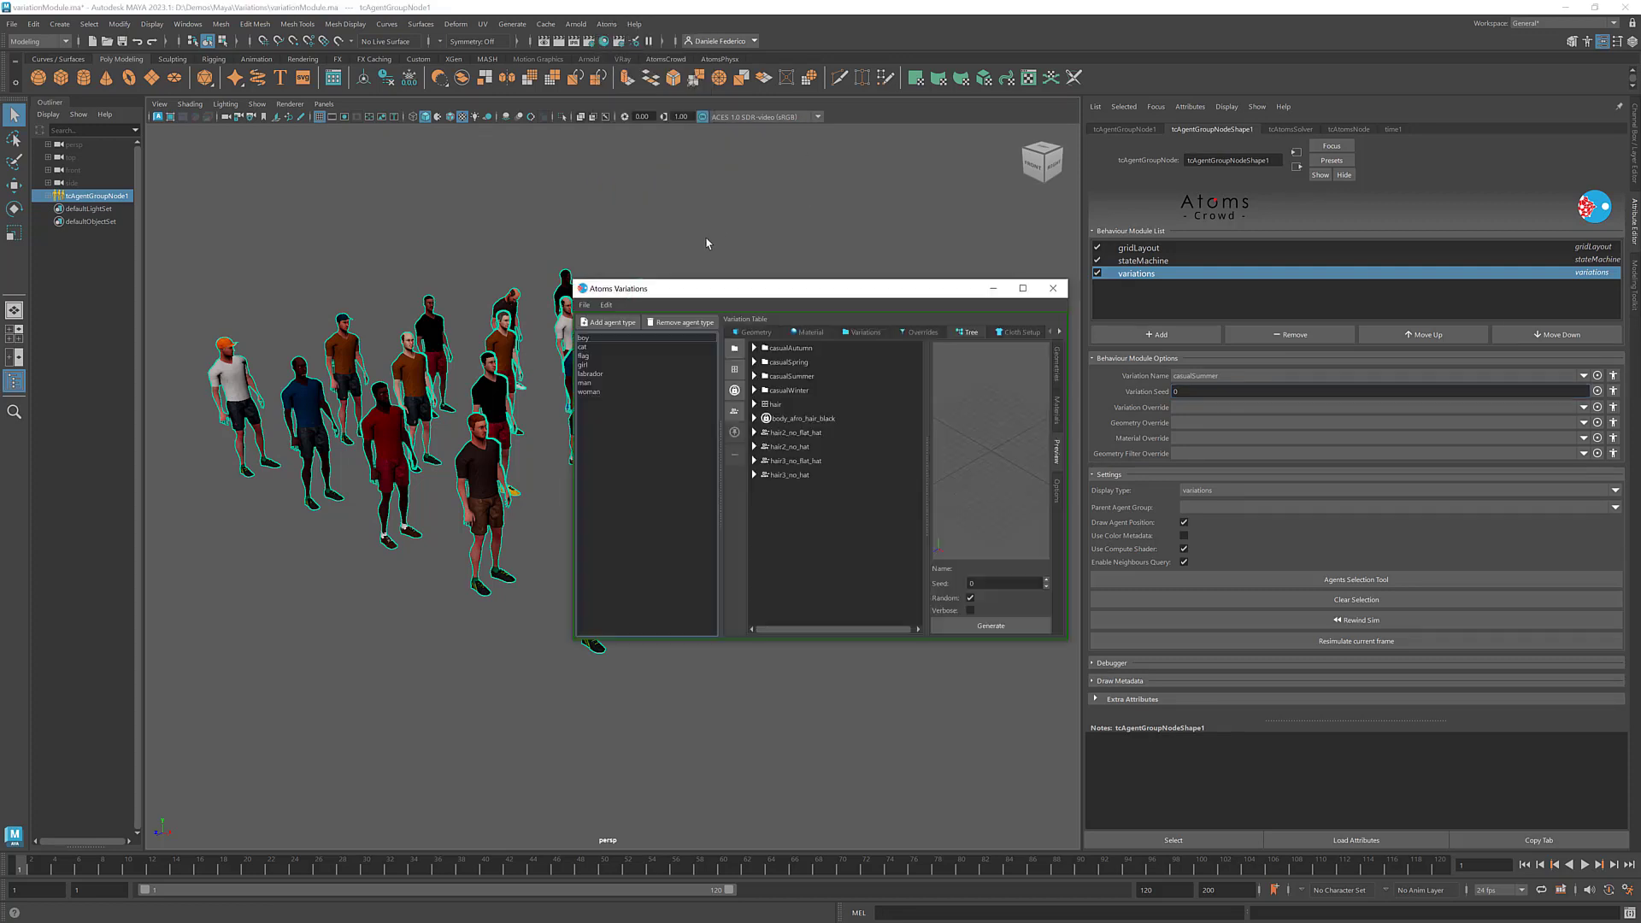
{"action": "left_click_drag", "start_coordinate": [728, 289], "coordinate": [570, 156]}
{"action": "left_click", "coordinate": [431, 249]}
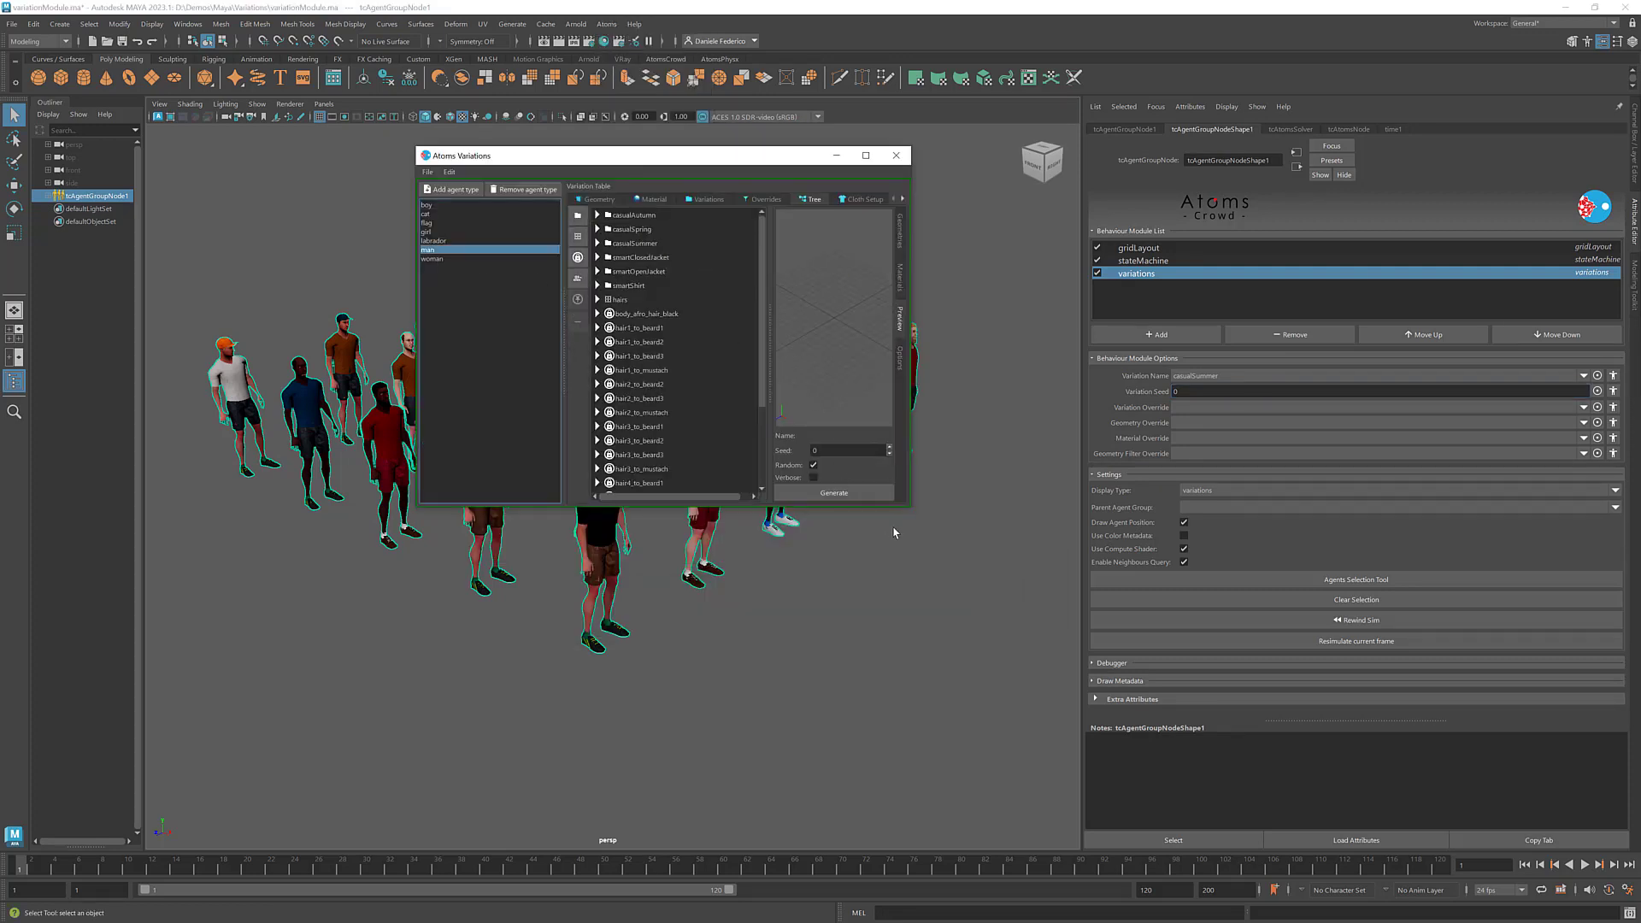
{"action": "left_click_drag", "start_coordinate": [910, 505], "coordinate": [1175, 775]}
- Create a variation override named with_glasses for the man agent type
{"action": "left_click", "coordinate": [836, 199]}
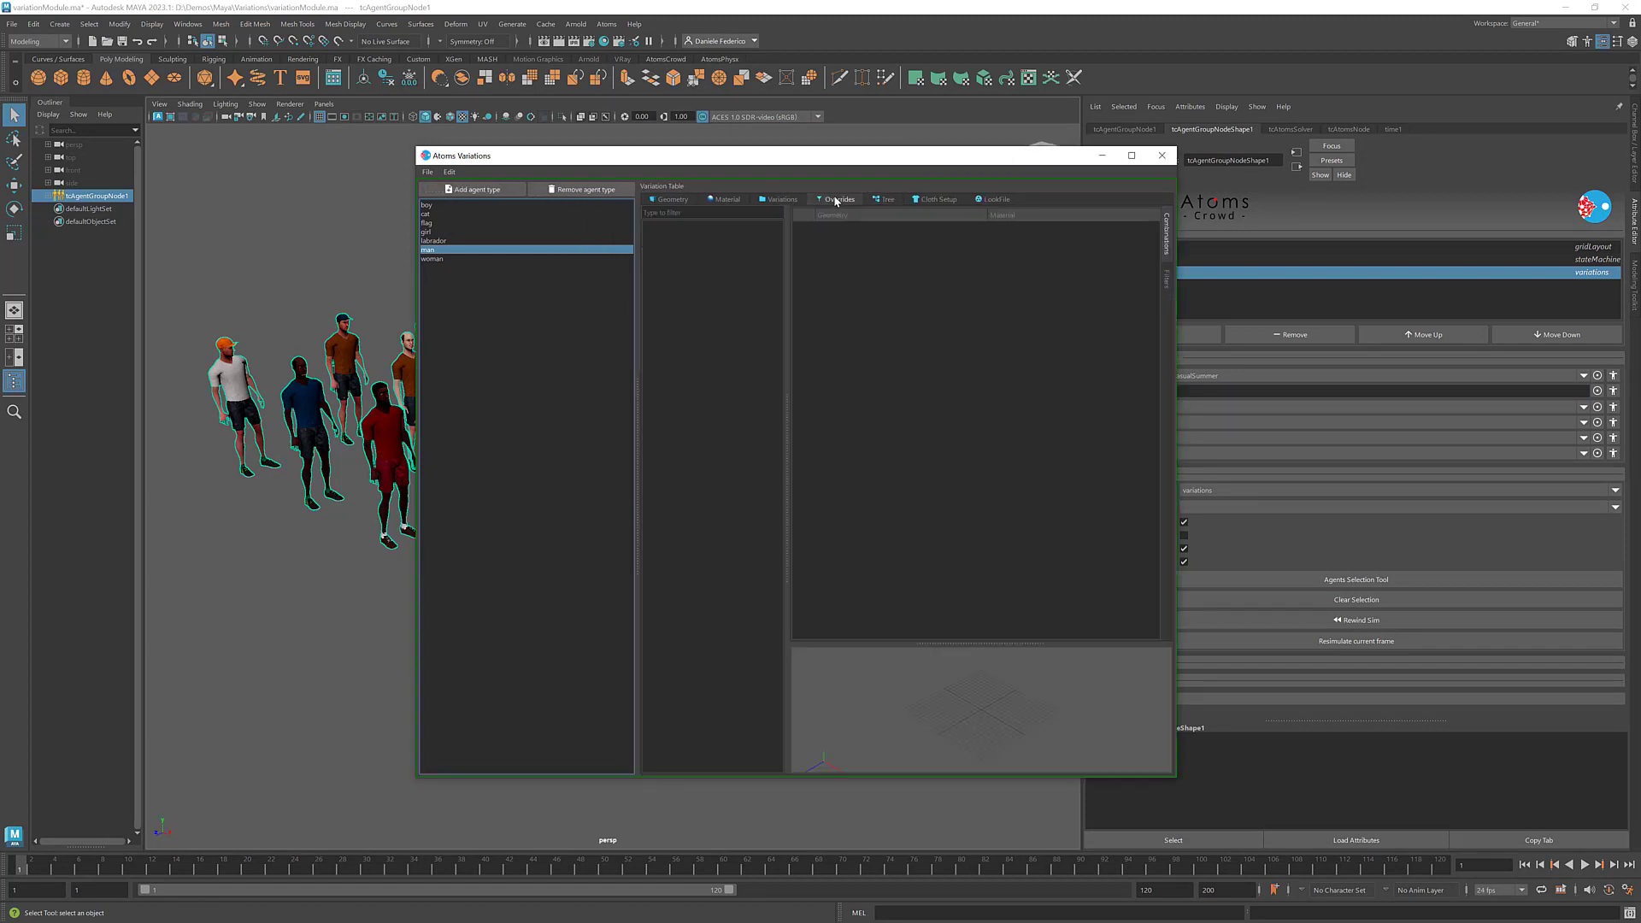
{"action": "right_click", "coordinate": [685, 243]}
{"action": "left_click", "coordinate": [707, 250]}
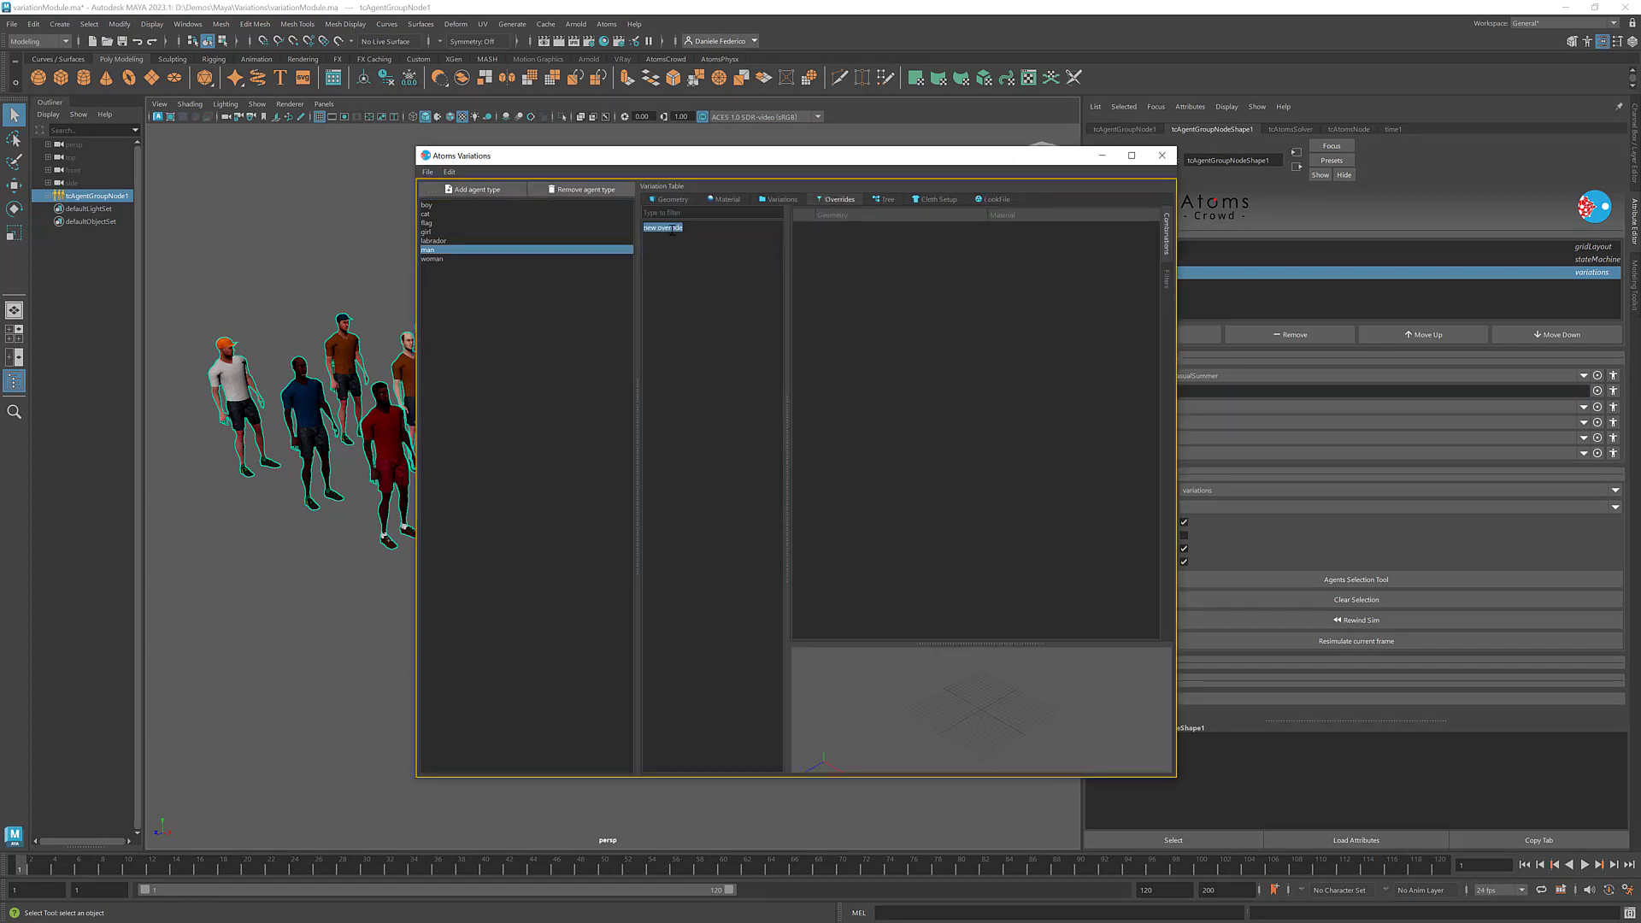
{"action": "type", "text": "with_glasses"}
{"action": "key", "text": "Return"}
- Add a combination entry to the with_glasses override and set its geometry to glasses_GEO
{"action": "right_click", "coordinate": [909, 243]}
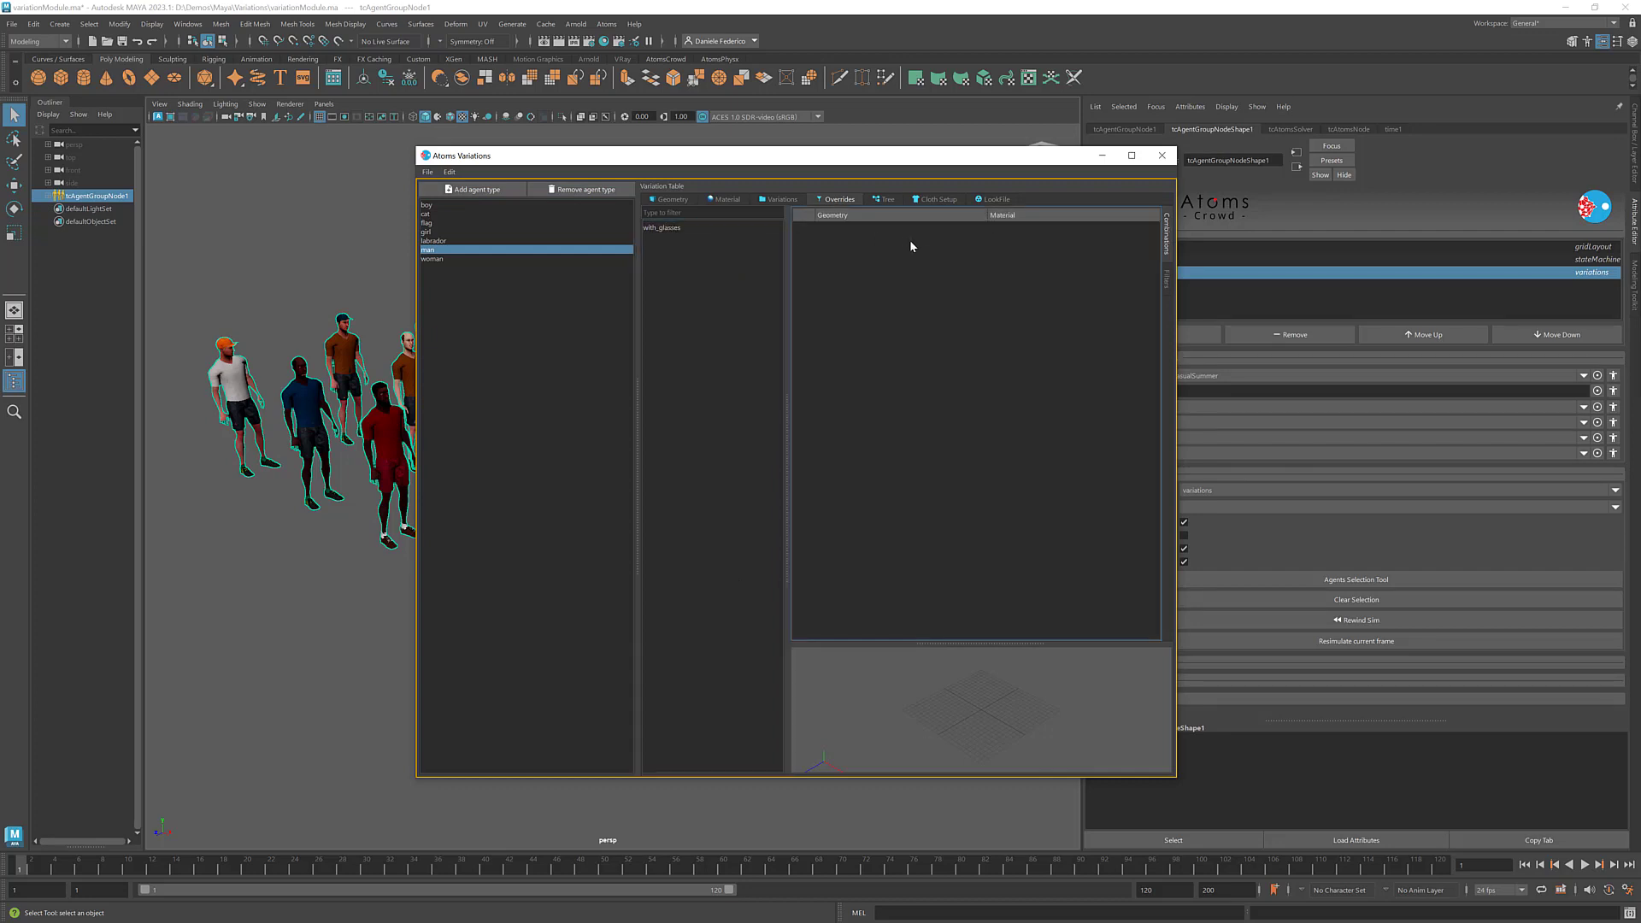
{"action": "left_click", "coordinate": [936, 246]}
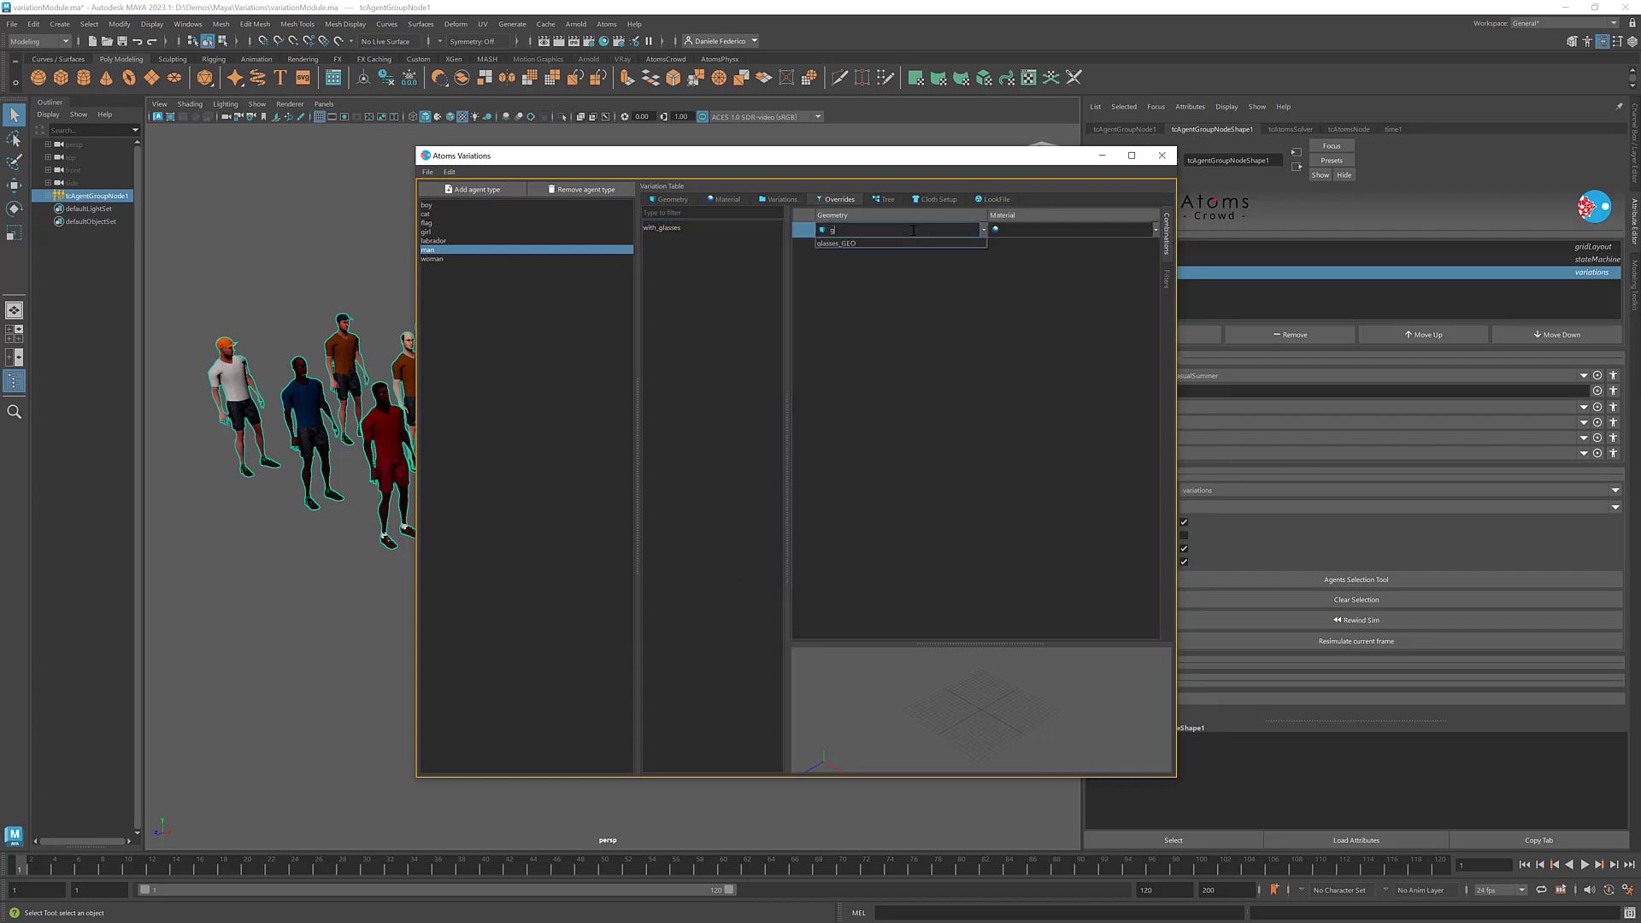
{"action": "double_click", "coordinate": [913, 230]}
{"action": "type", "text": "gl"}
{"action": "key", "text": "Return"}
{"action": "key", "text": "Tab"}
- Set the material of the glasses_GEO combination in the with_glasses override to man_glasses_green_MAT
{"action": "left_click", "coordinate": [1156, 231]}
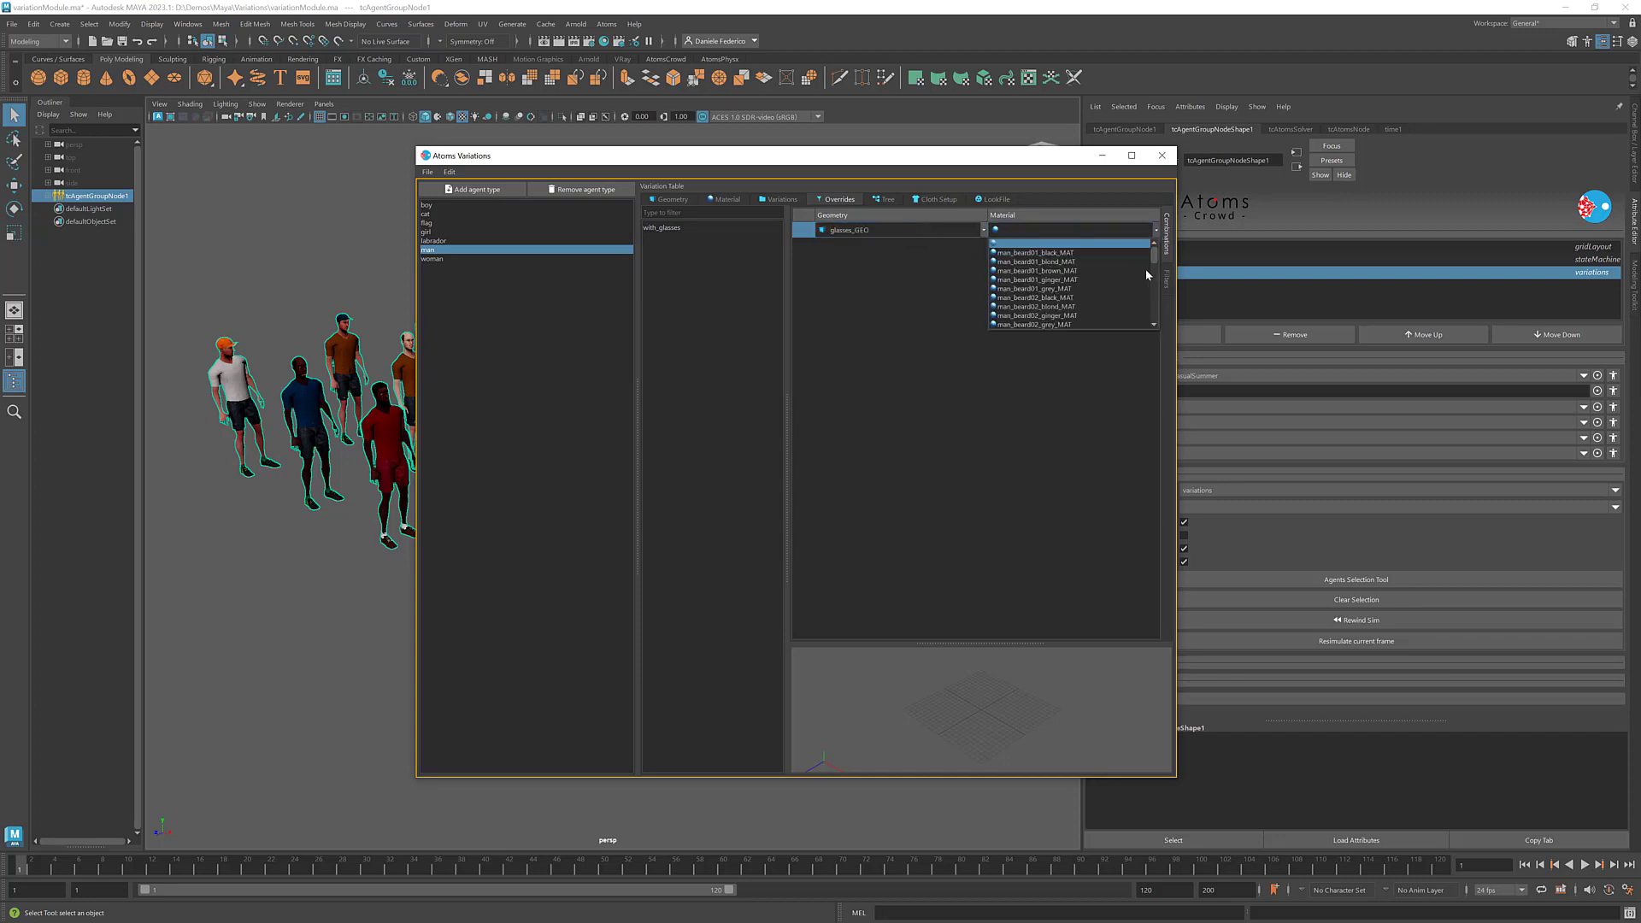
{"action": "scroll", "coordinate": [1111, 295], "scroll_direction": "down", "scroll_amount": 3}
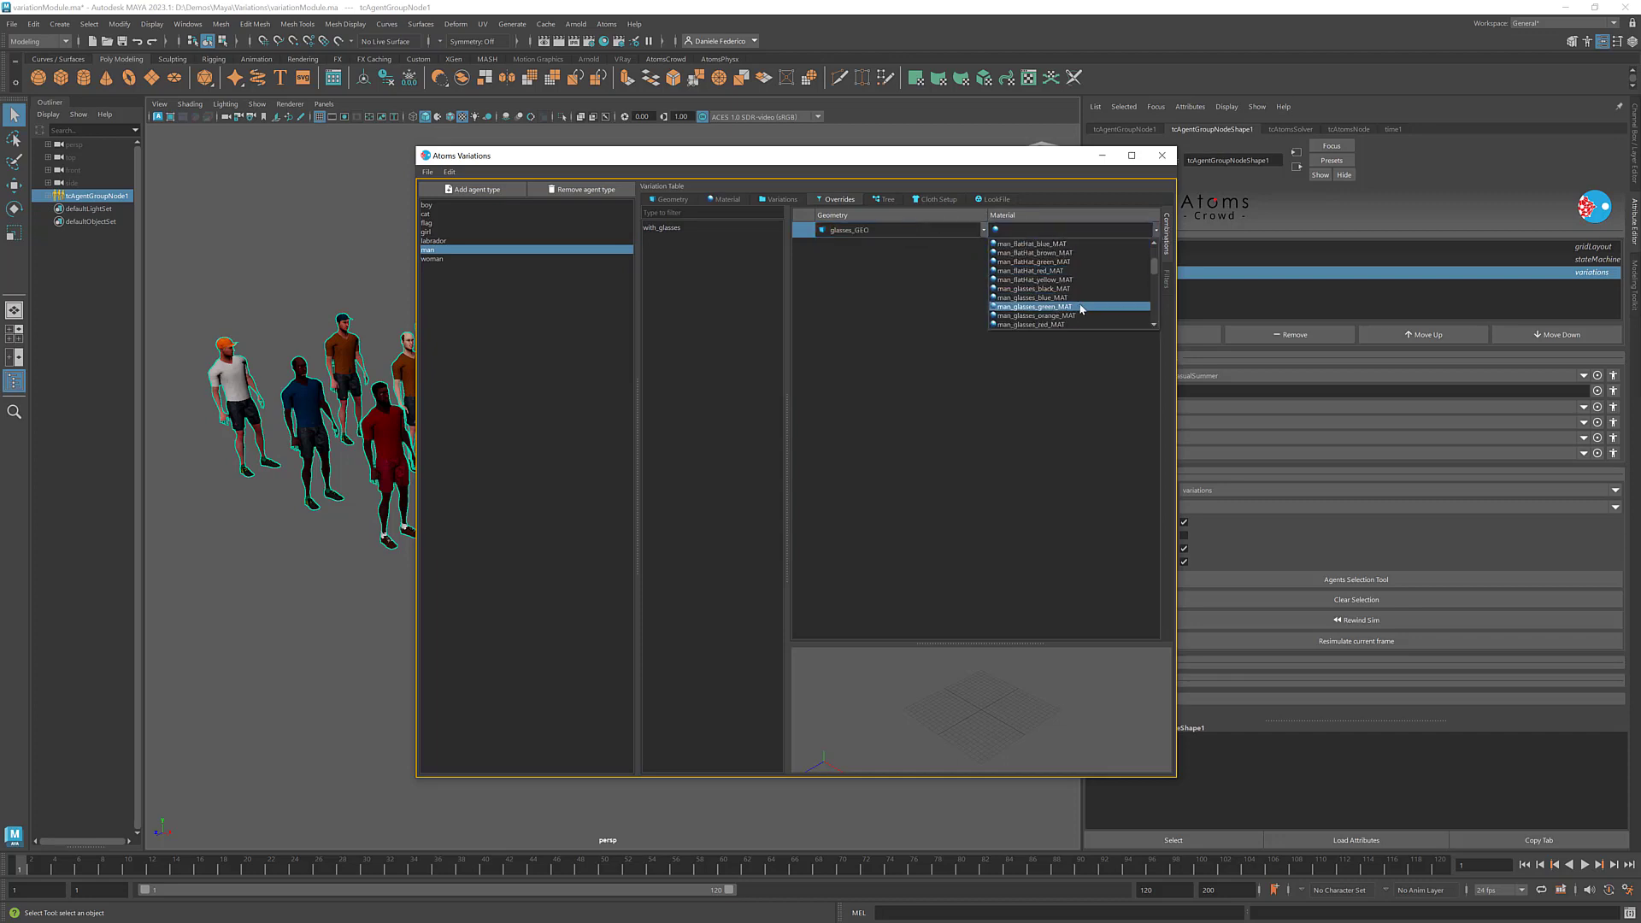
{"action": "left_click", "coordinate": [1034, 306]}
{"action": "left_click", "coordinate": [1024, 292]}
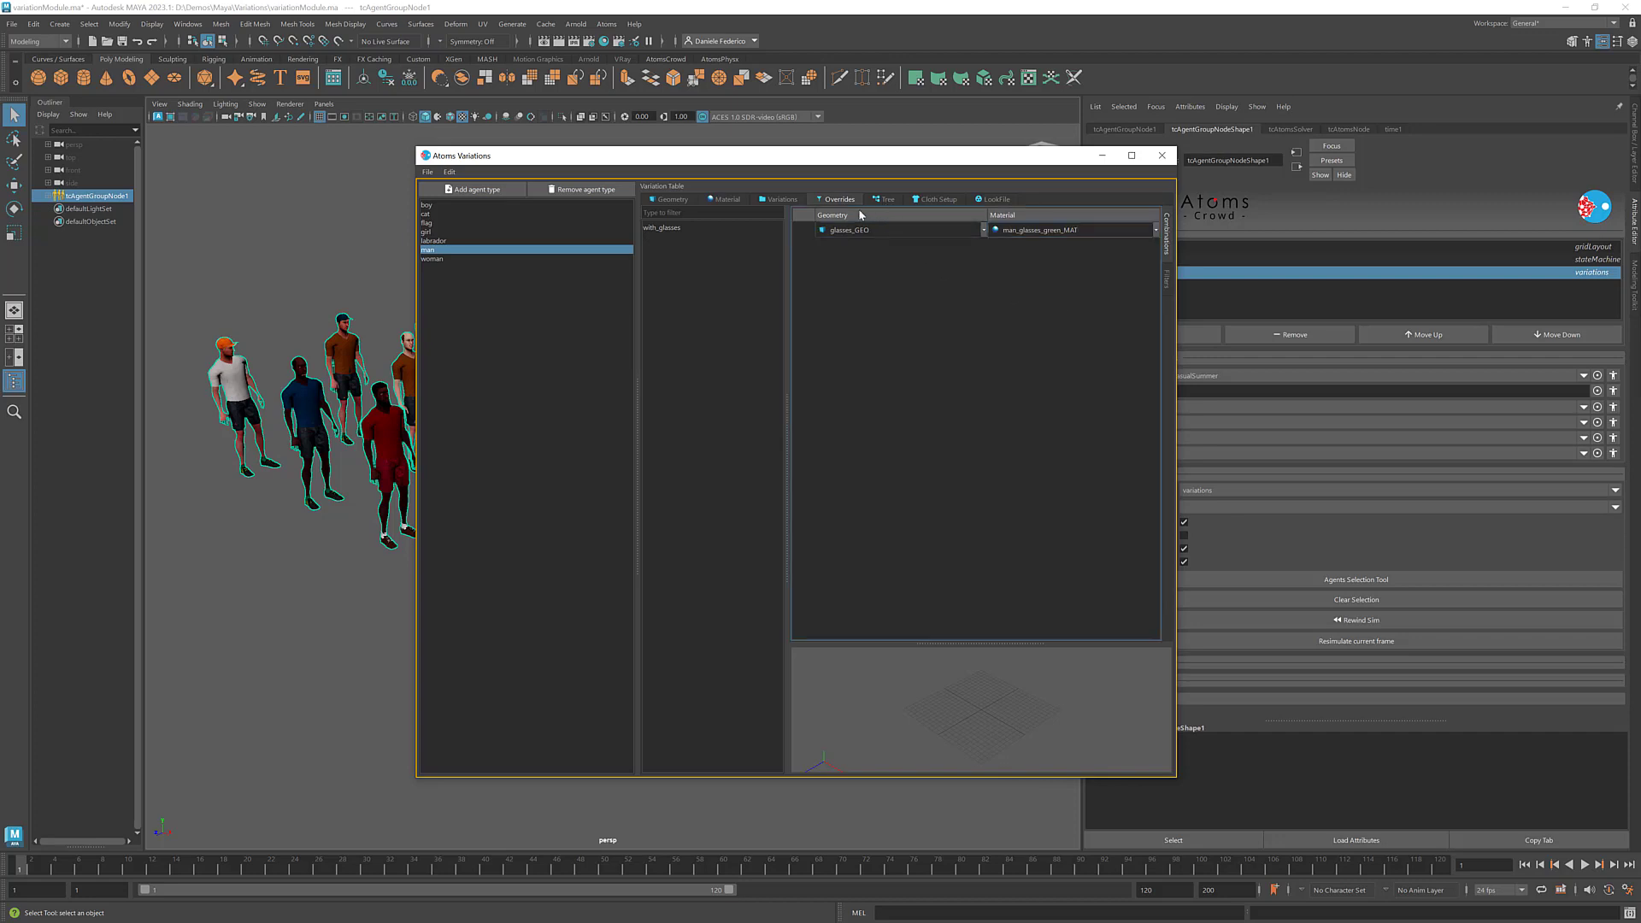
{"action": "key", "text": "ctrl+s"}
- Create a second variation override named no_hat for the man agent type
{"action": "left_click", "coordinate": [1168, 281]}
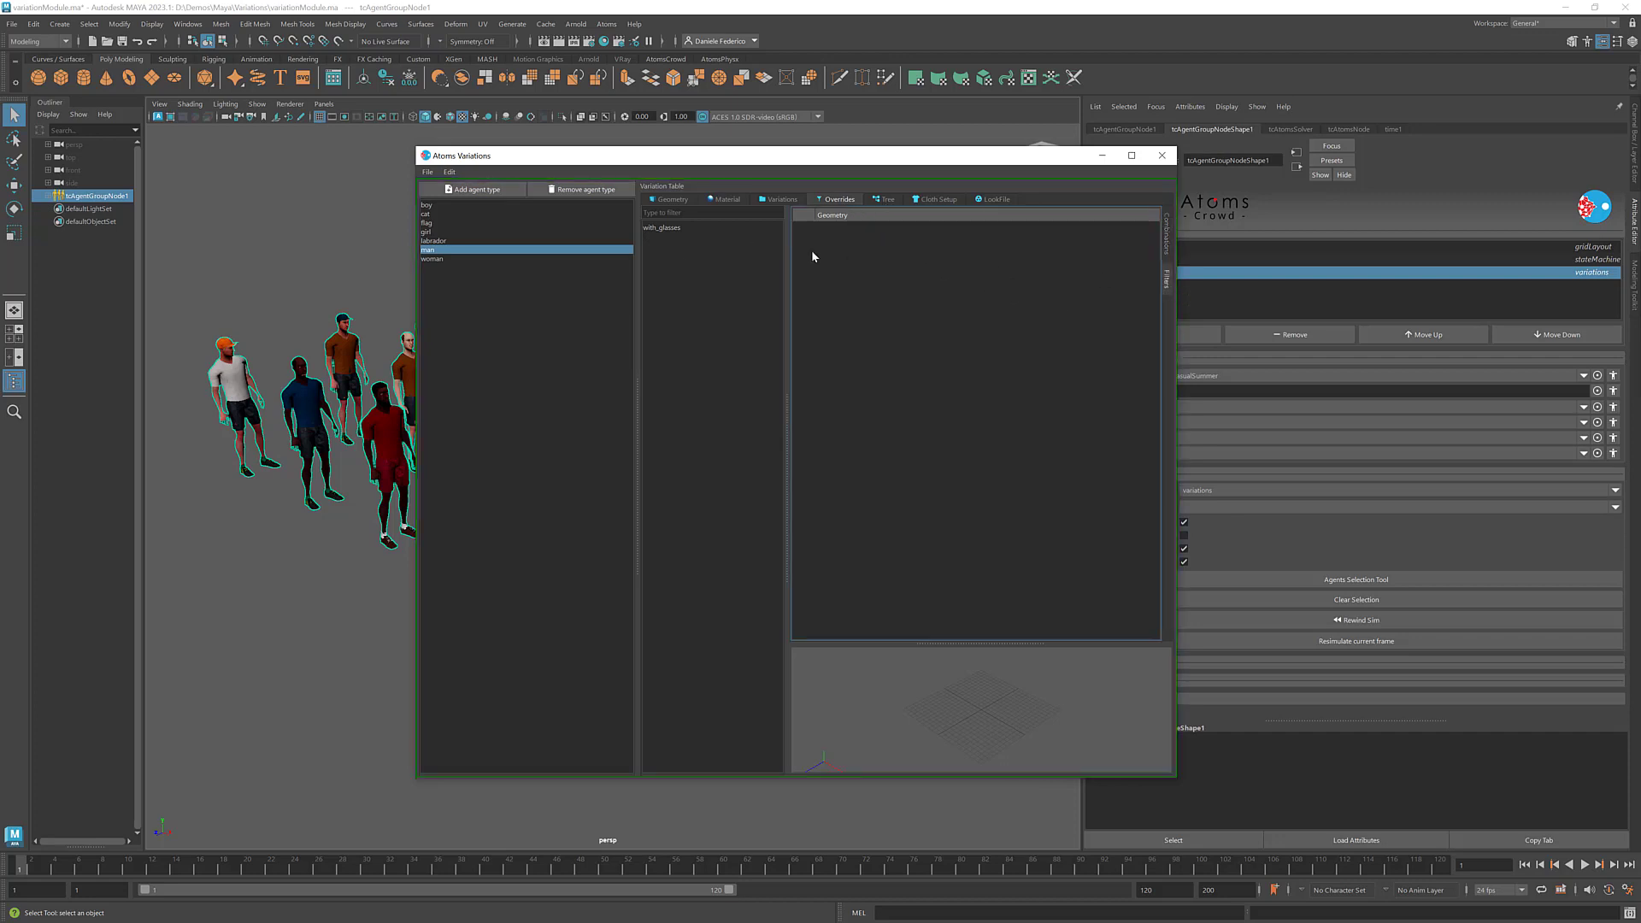
{"action": "right_click", "coordinate": [674, 255]}
{"action": "left_click", "coordinate": [726, 264]}
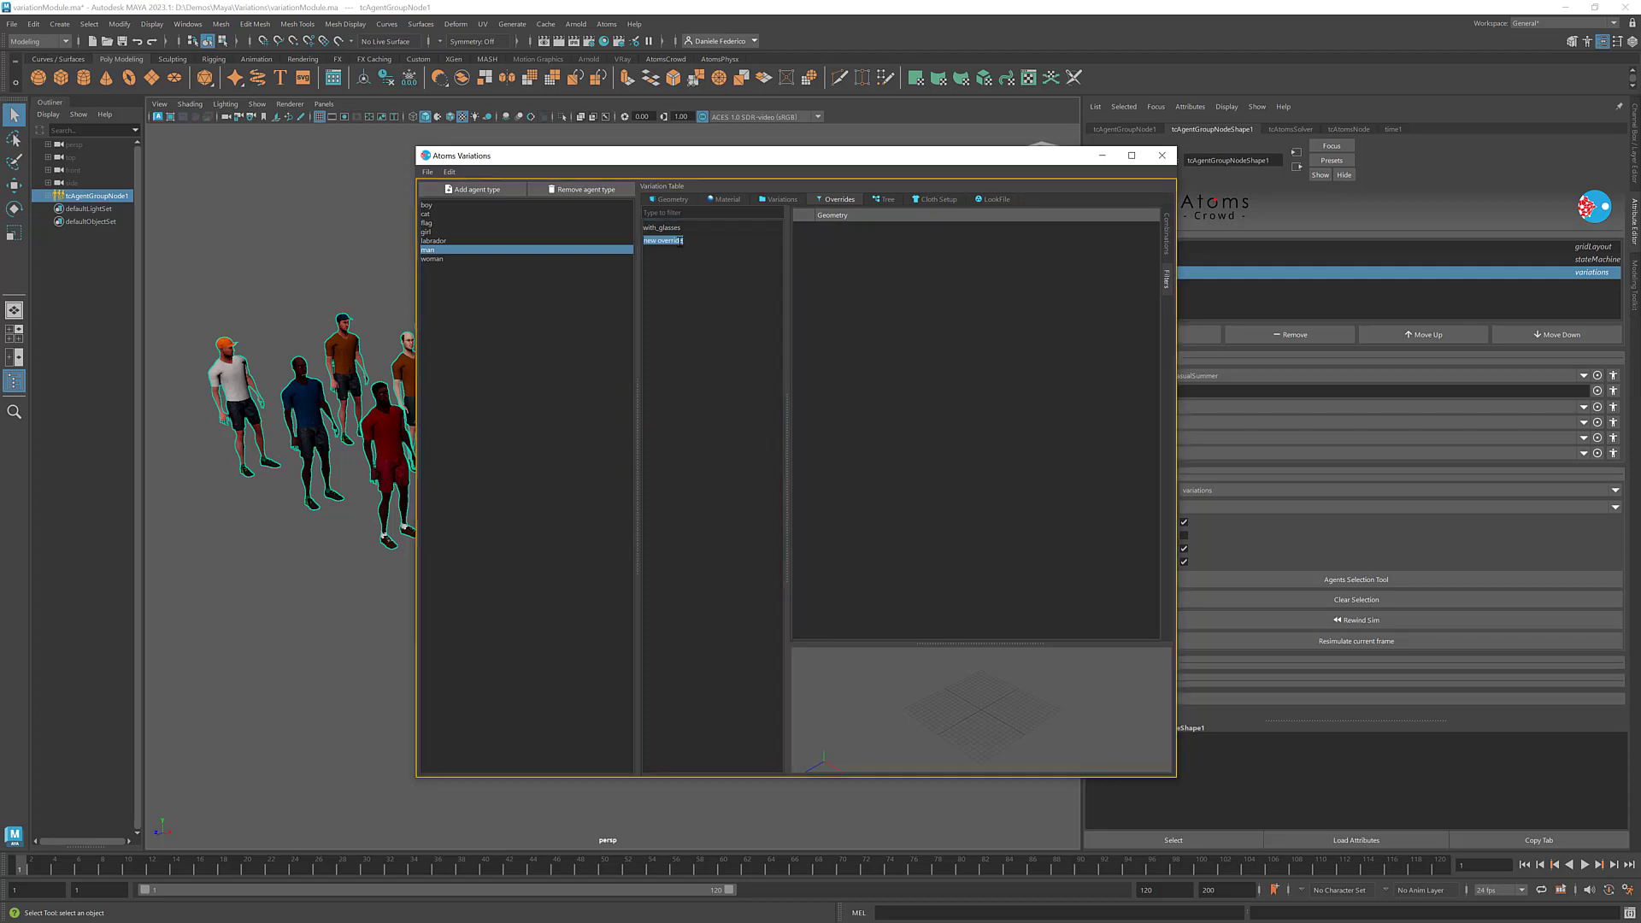
{"action": "left_click", "coordinate": [675, 240]}
{"action": "triple_click", "coordinate": [673, 243]}
{"action": "type", "text": "no_hat"}
{"action": "left_click", "coordinate": [672, 242]}
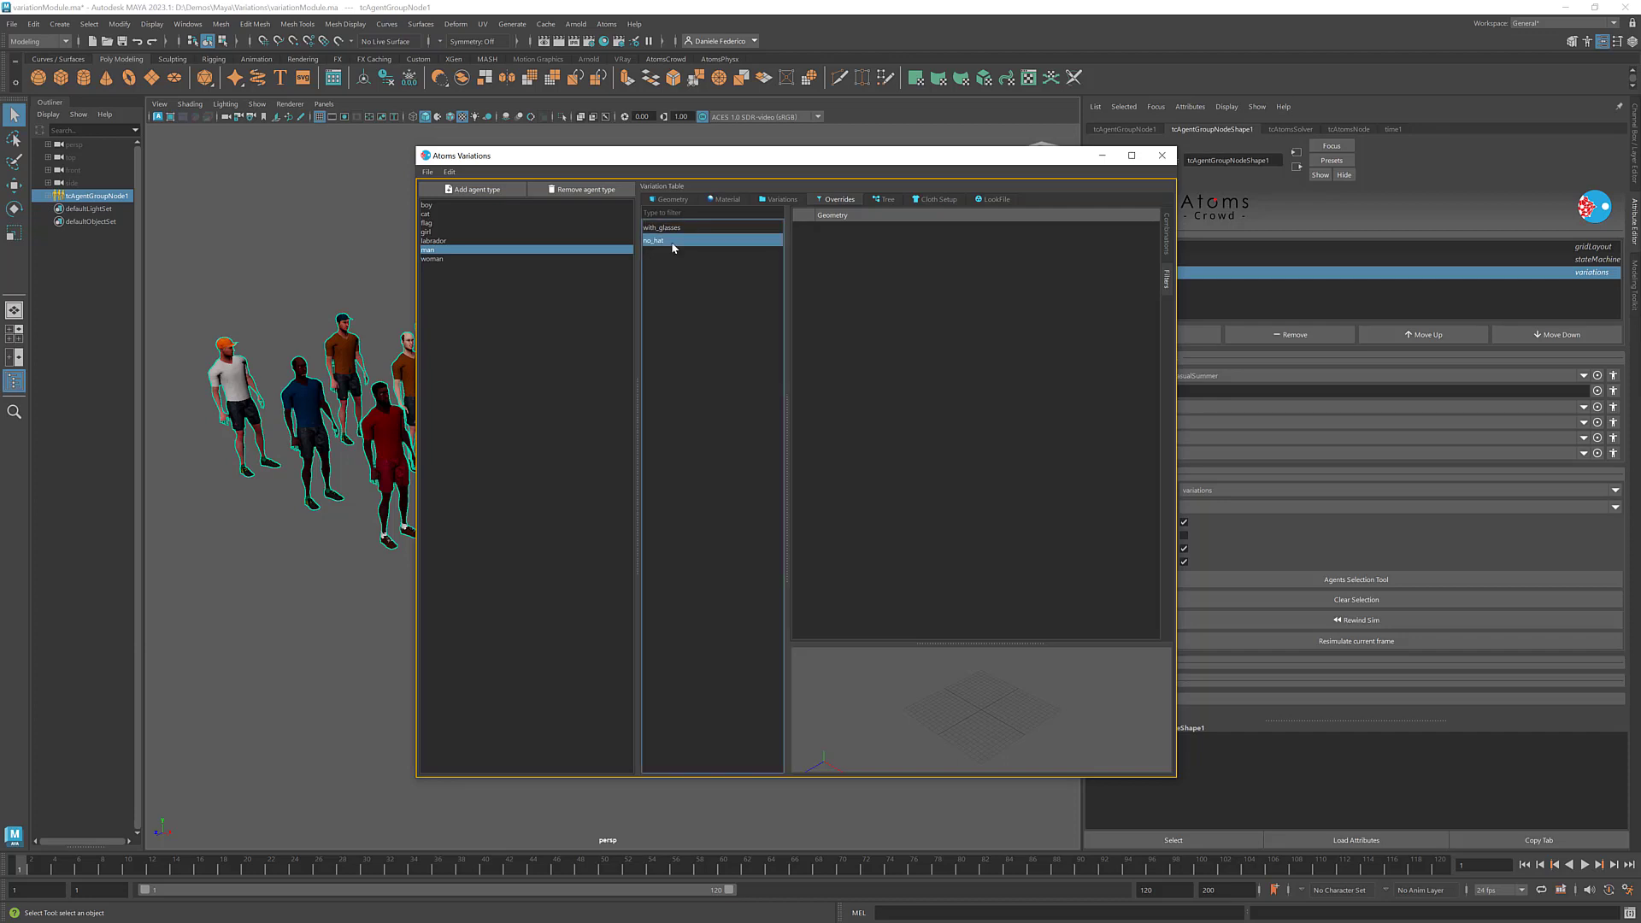
- Add a filter entry for hat_GEO to the no_hat override and leave the variations manager
{"action": "left_click", "coordinate": [1168, 278]}
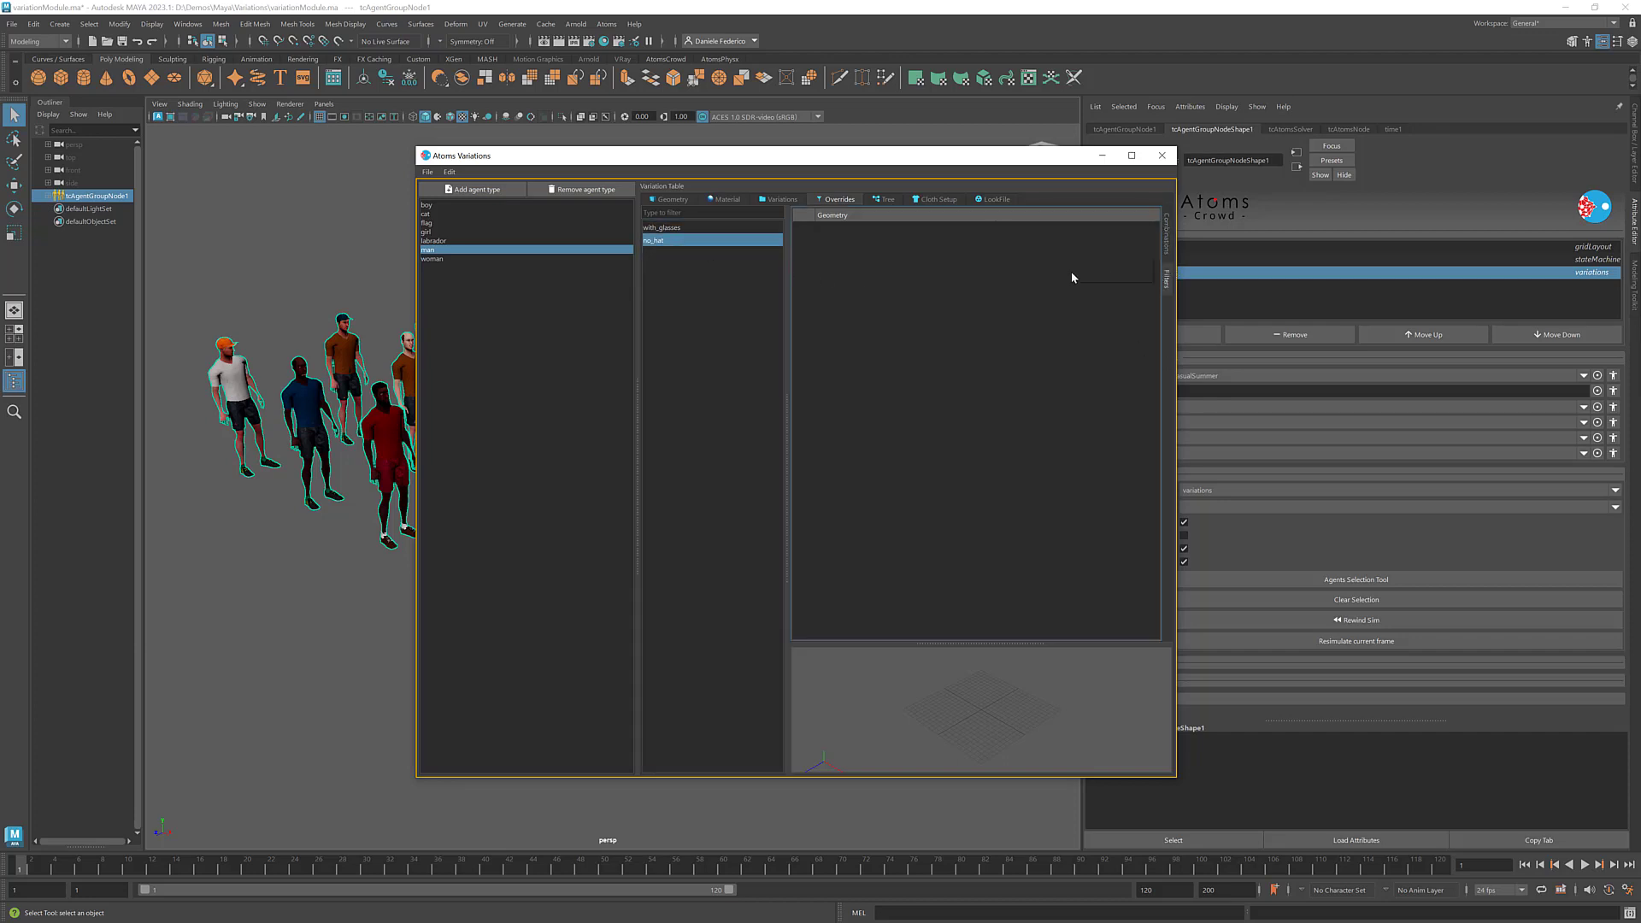
{"action": "right_click", "coordinate": [1069, 275]}
{"action": "left_click", "coordinate": [1111, 268]}
{"action": "left_click", "coordinate": [1152, 229]}
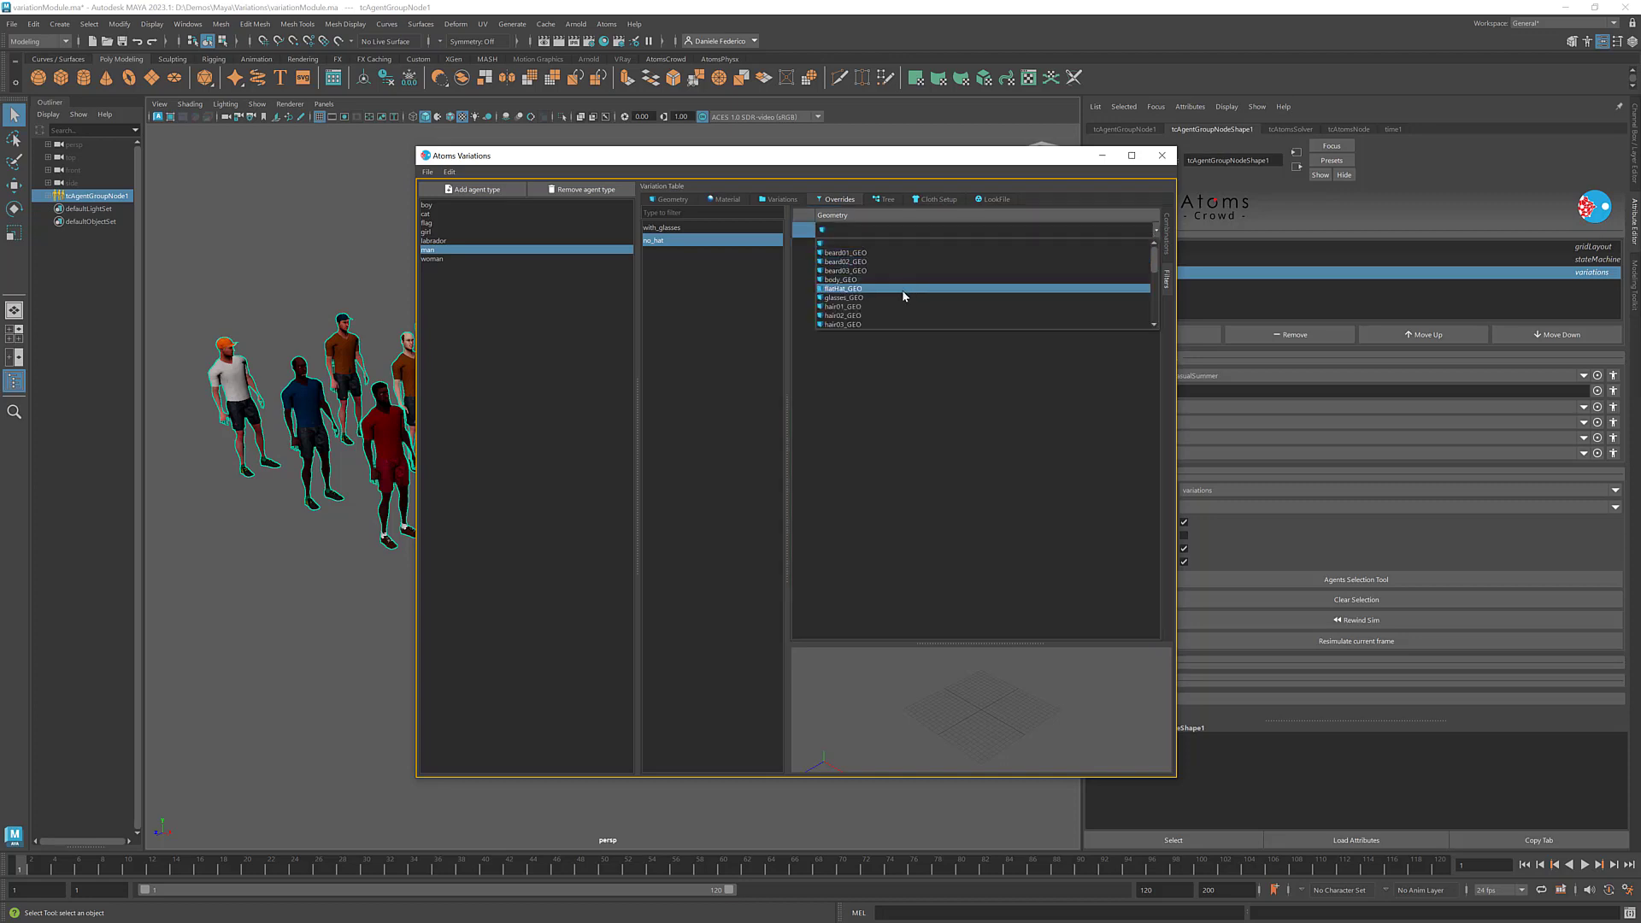
{"action": "left_click", "coordinate": [885, 315]}
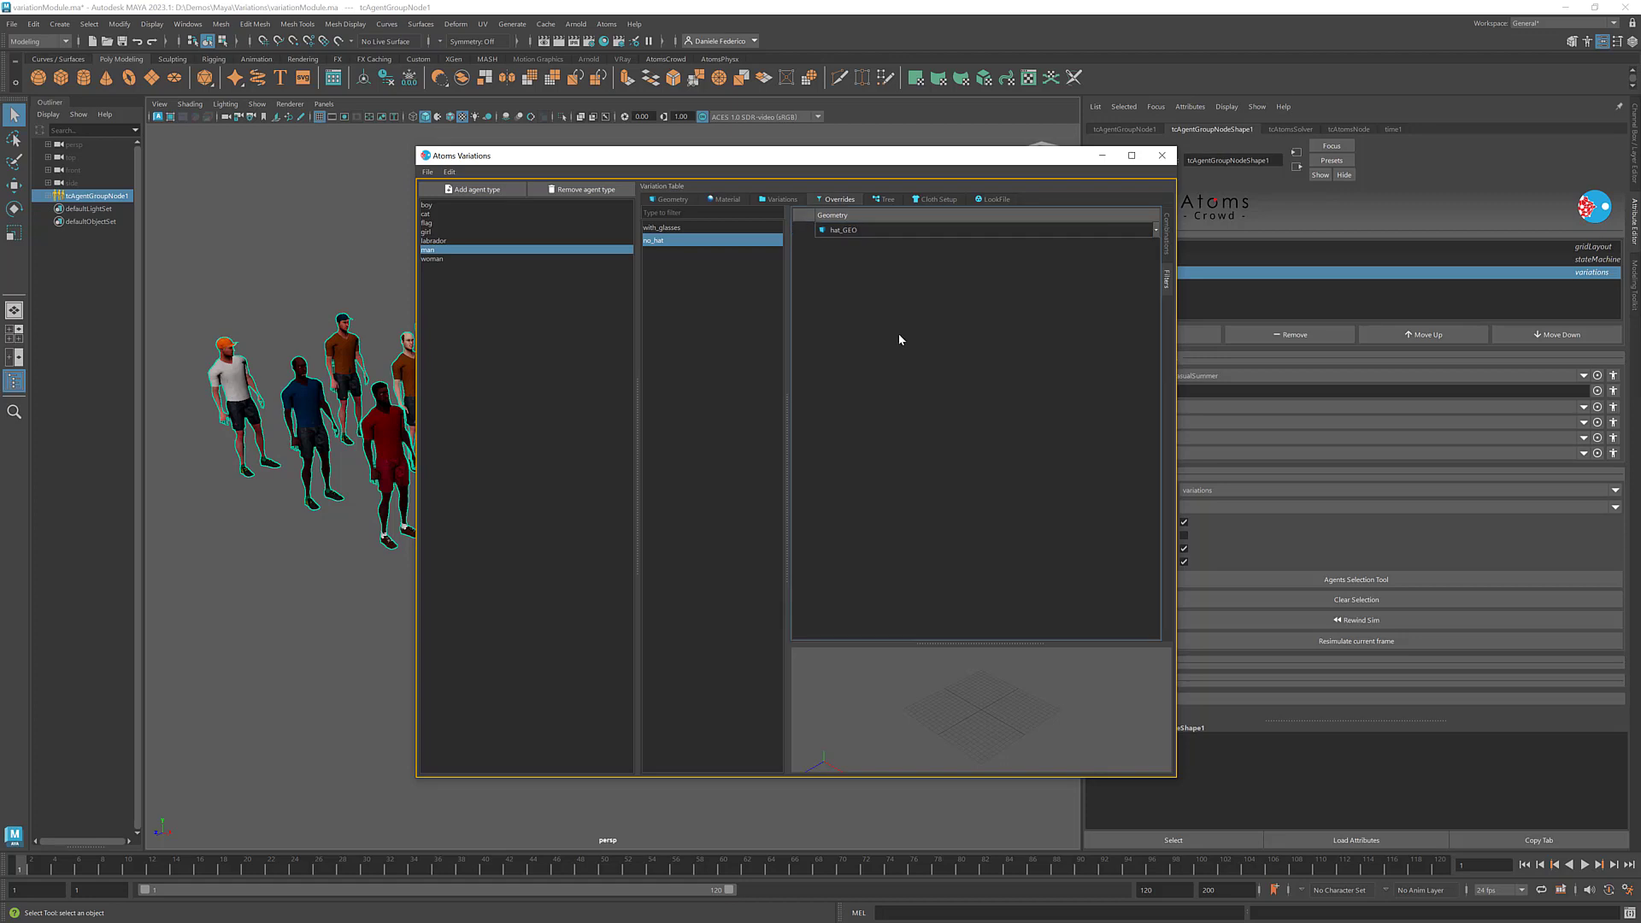
{"action": "left_click_drag", "start_coordinate": [742, 158], "coordinate": [686, 149]}
{"action": "left_click", "coordinate": [1526, 867]}
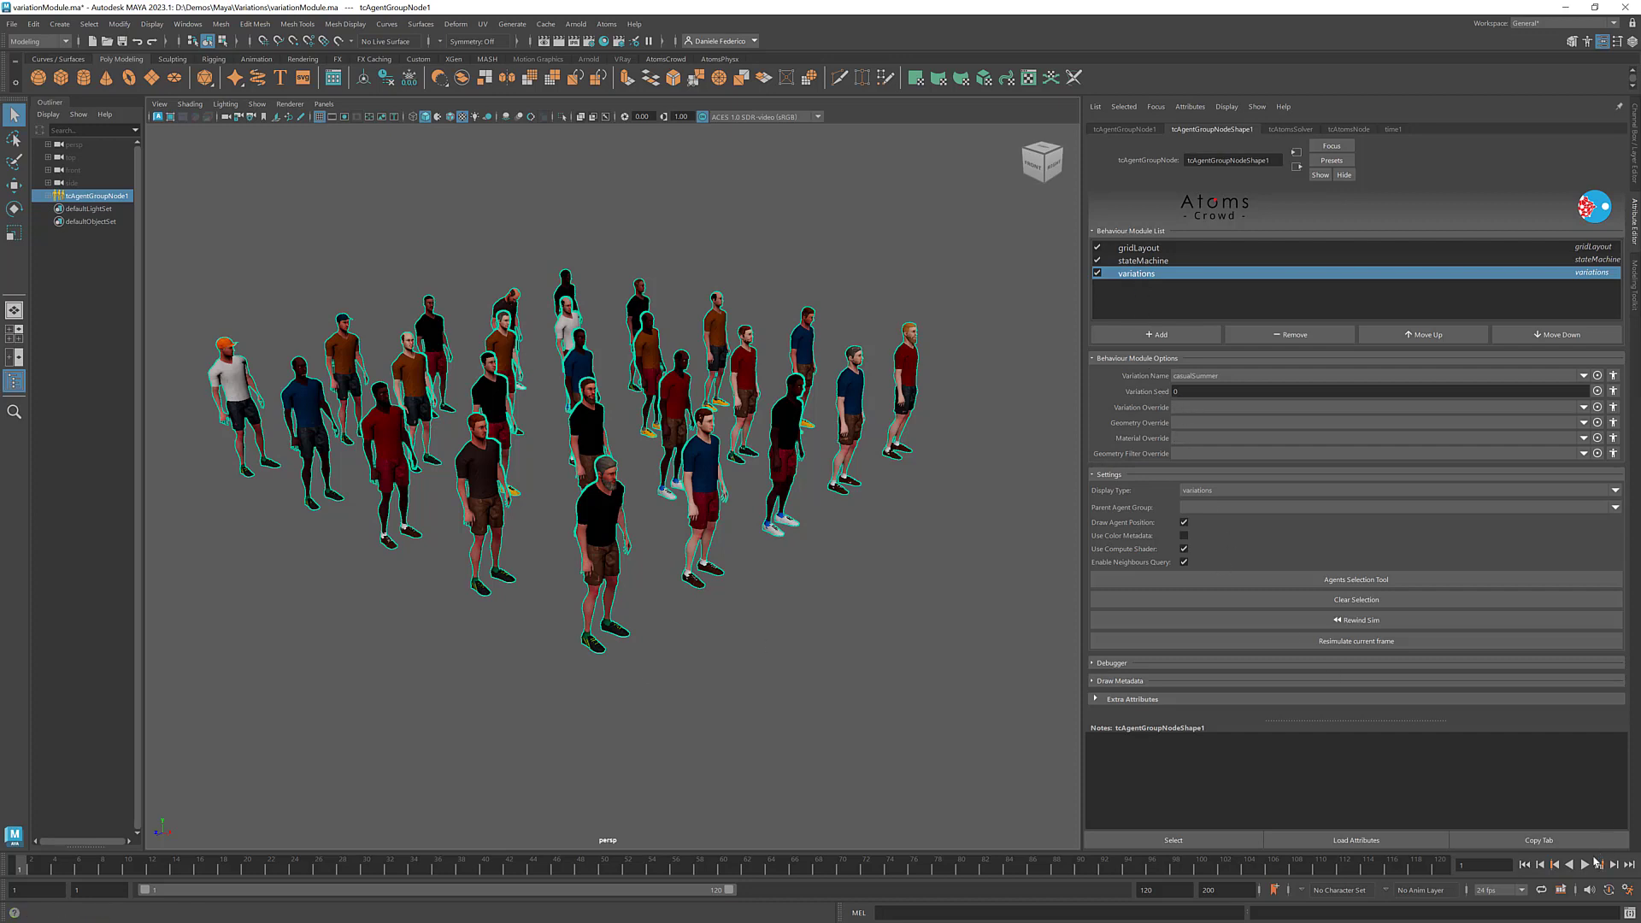
- Open the per-agent overrides for Variation Override and assign with_glasses to agent 23
{"action": "left_click", "coordinate": [1612, 409]}
{"action": "scroll", "coordinate": [968, 416], "scroll_direction": "down", "scroll_amount": 3}
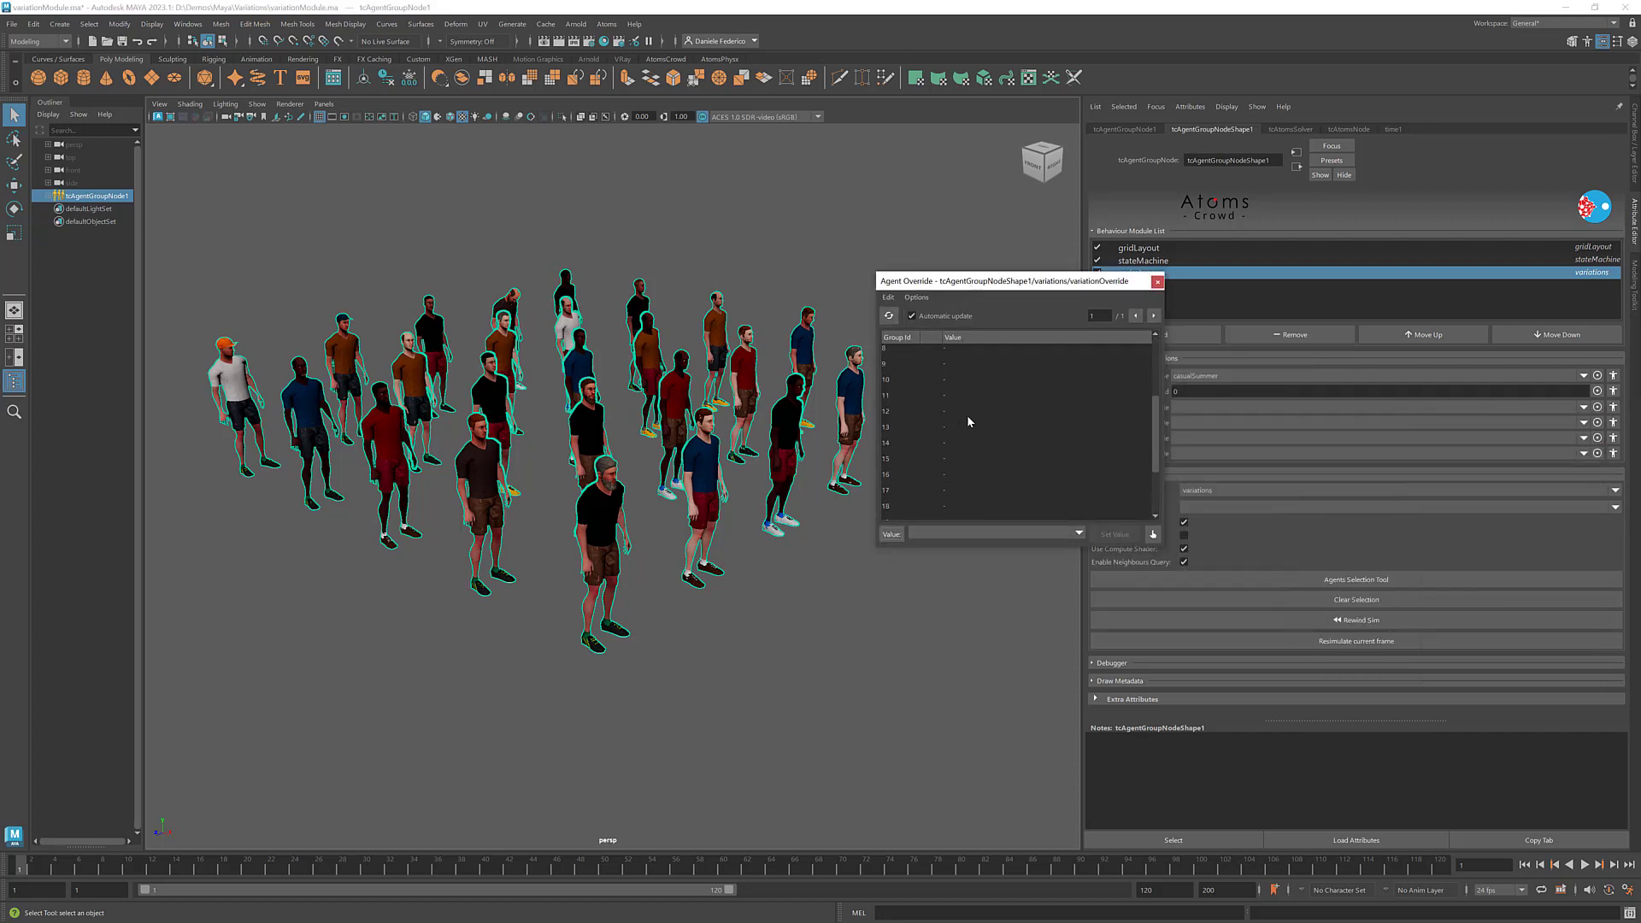
{"action": "scroll", "coordinate": [961, 479], "scroll_direction": "down", "scroll_amount": 2}
{"action": "left_click", "coordinate": [947, 499]}
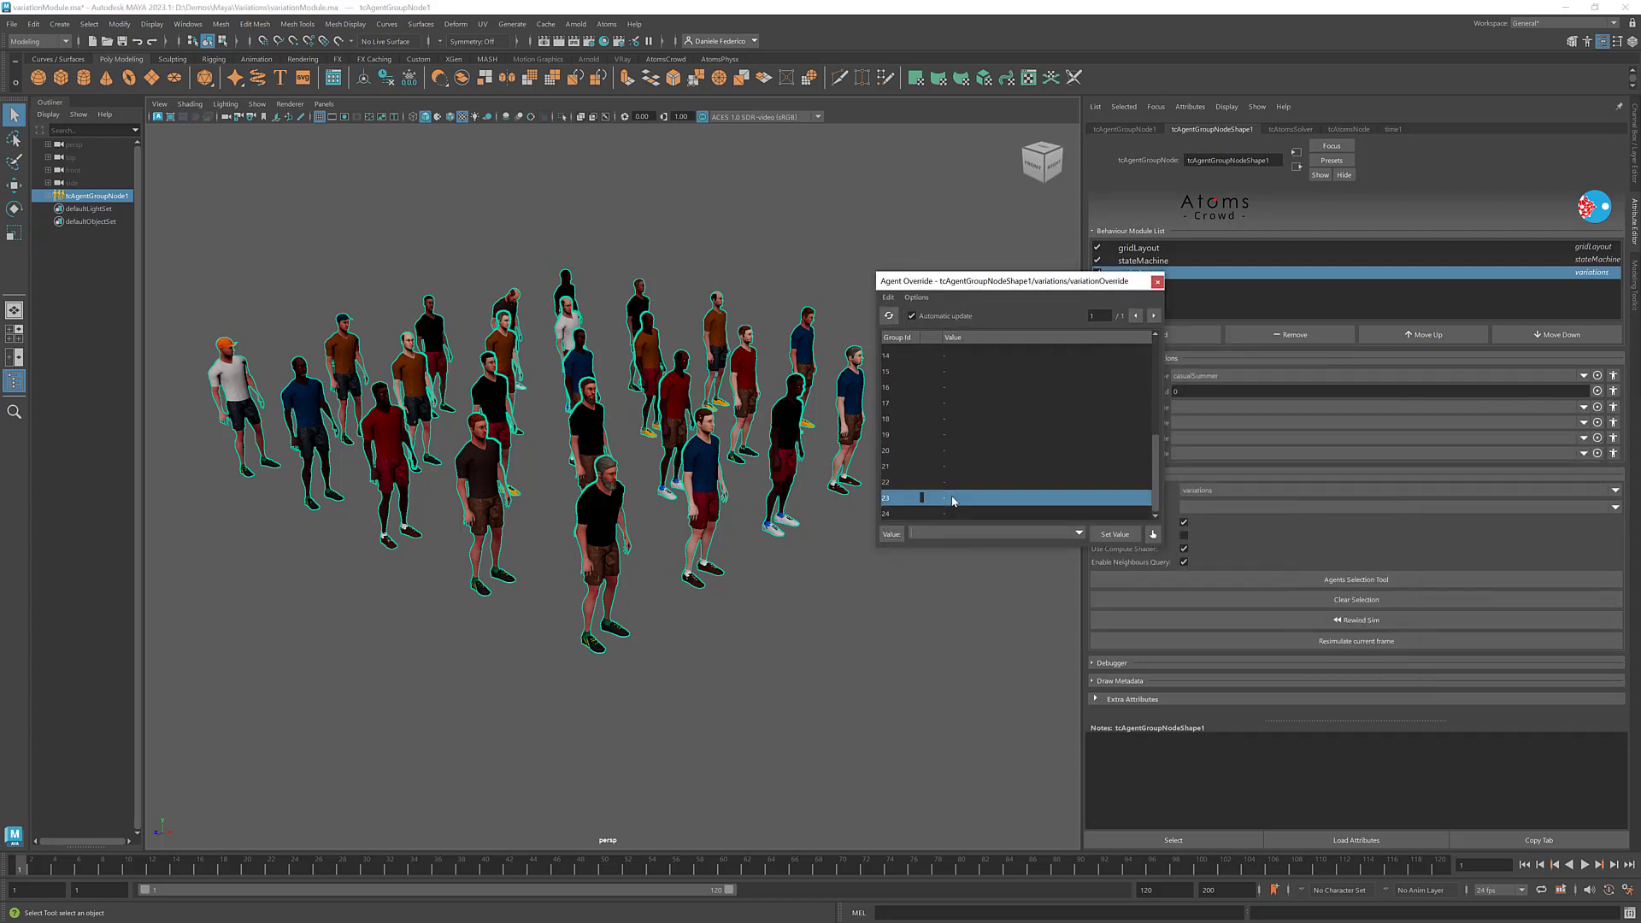
{"action": "left_click", "coordinate": [1077, 534]}
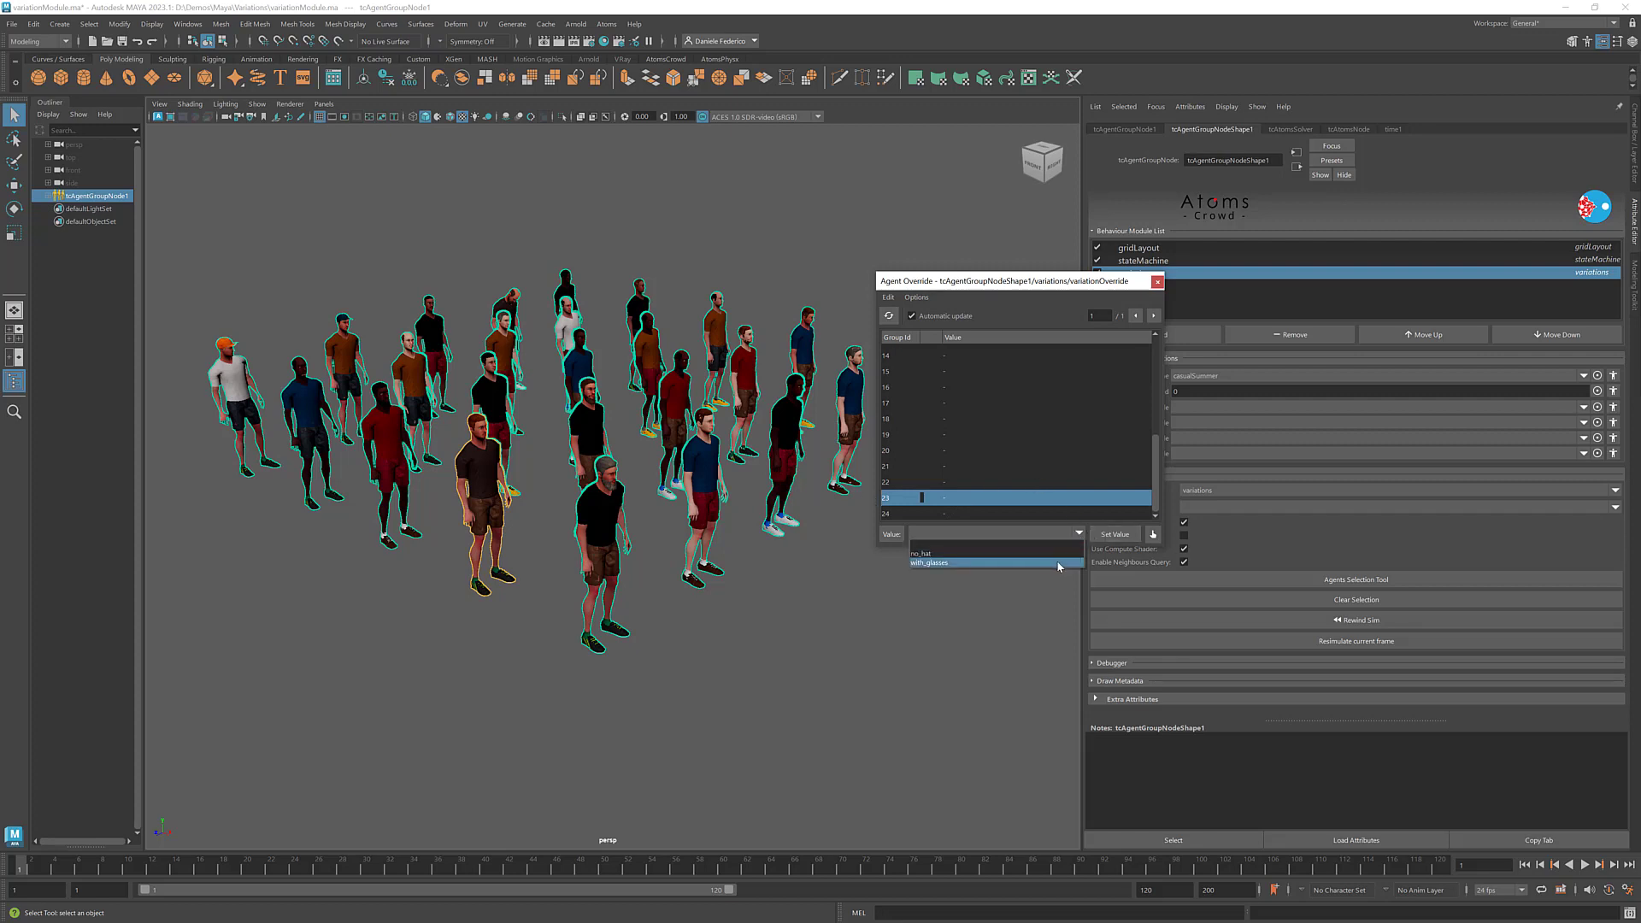
{"action": "left_click", "coordinate": [1058, 563]}
{"action": "left_click", "coordinate": [1114, 534]}
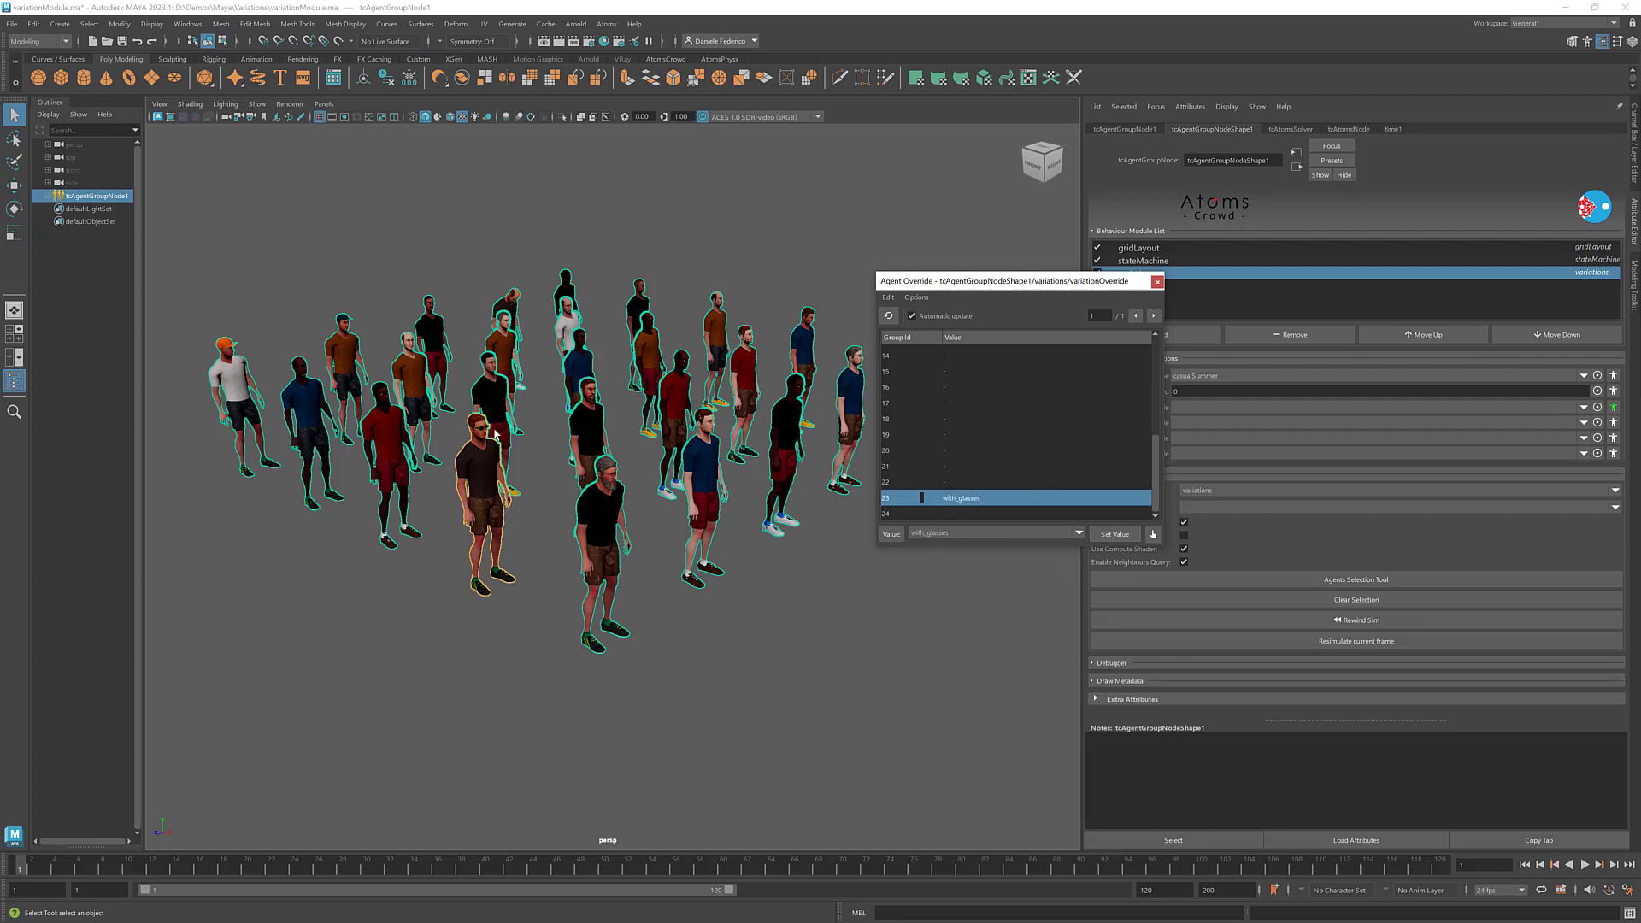
- Assign both the with_glasses and no_hat variation overrides to agent 20
{"action": "scroll", "coordinate": [492, 432], "scroll_direction": "up", "scroll_amount": 5}
{"action": "middle_click_drag", "start_coordinate": [466, 420], "coordinate": [611, 423], "text": "alt"}
{"action": "right_click_drag", "start_coordinate": [611, 423], "coordinate": [574, 429], "text": "alt"}
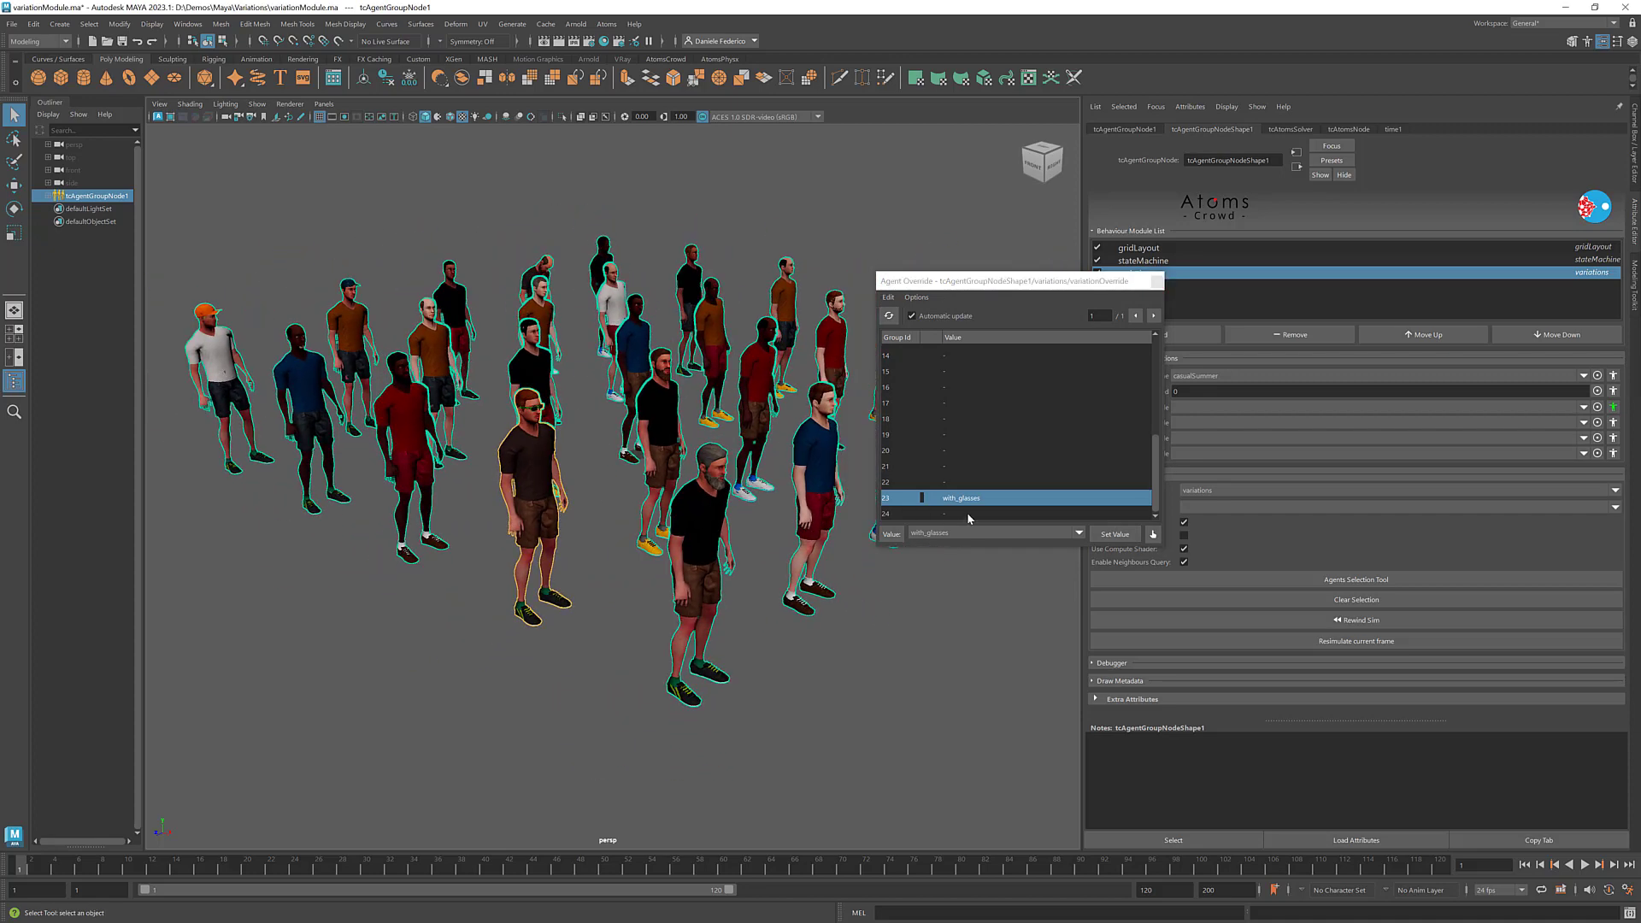
{"action": "left_click", "coordinate": [957, 435]}
{"action": "left_click", "coordinate": [962, 453]}
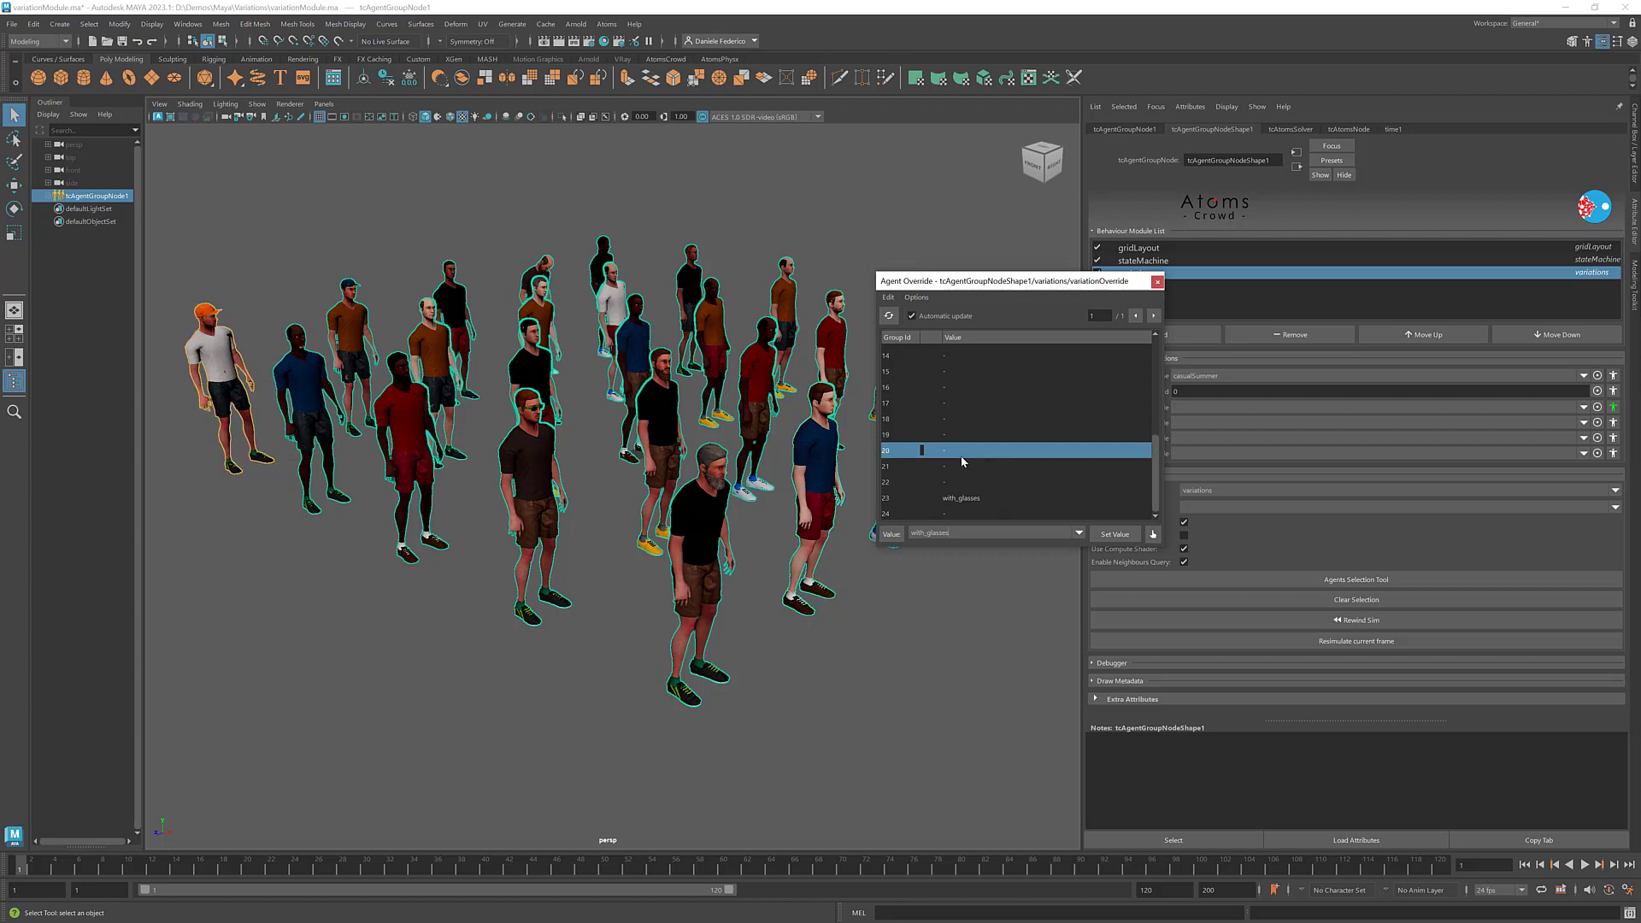
{"action": "left_click", "coordinate": [1080, 534]}
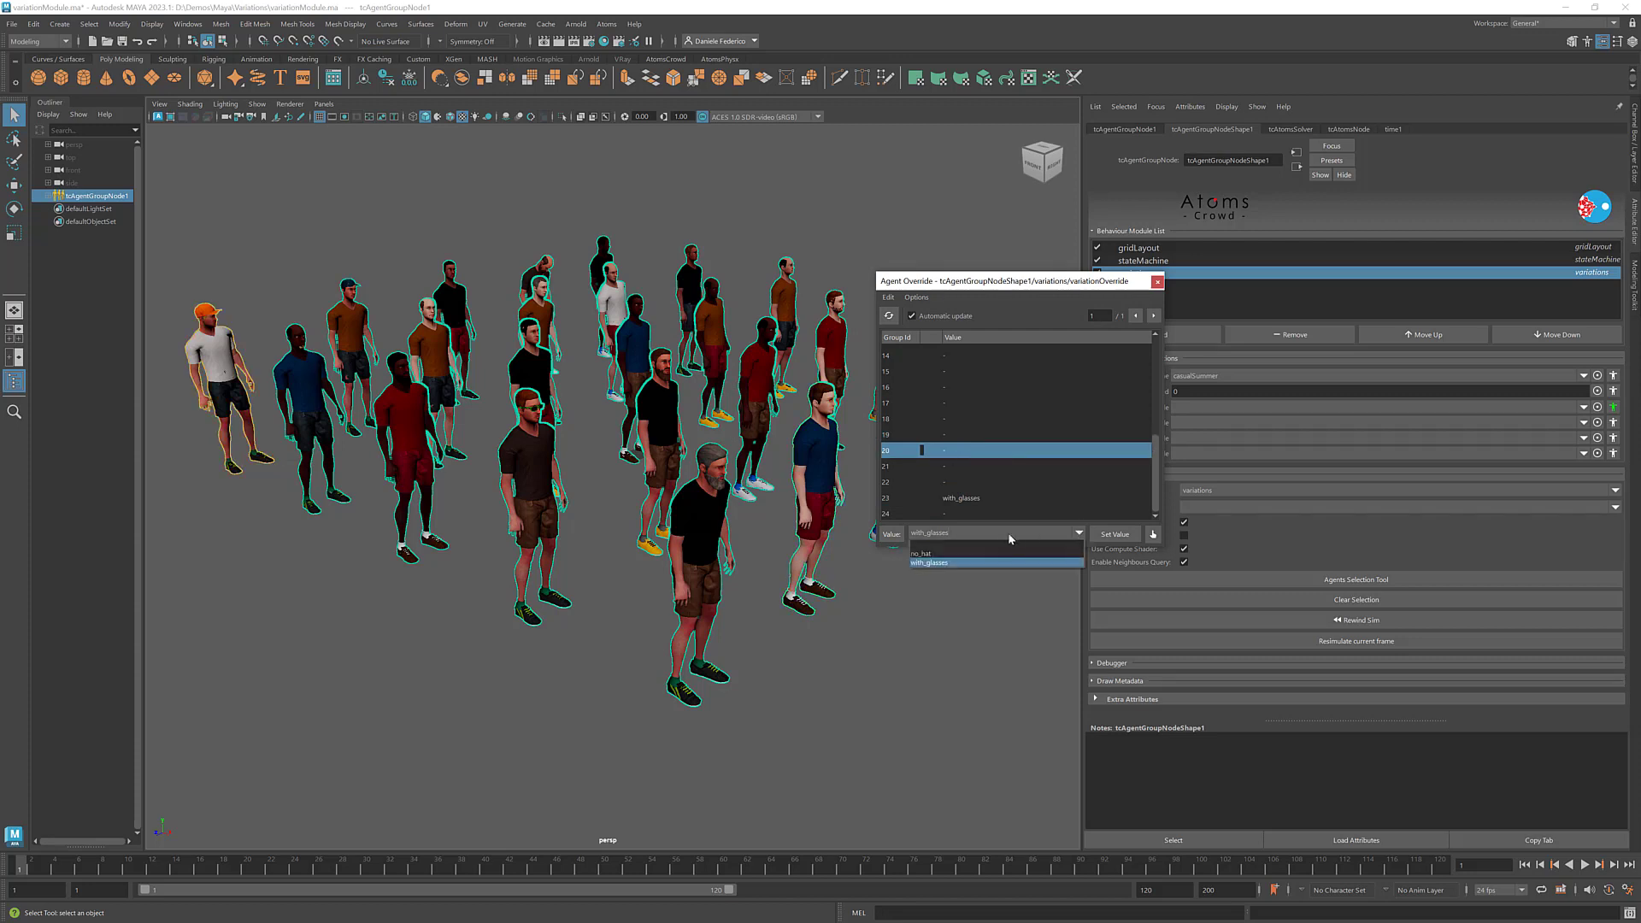
{"action": "left_click", "coordinate": [1065, 548]}
{"action": "left_click", "coordinate": [1110, 531]}
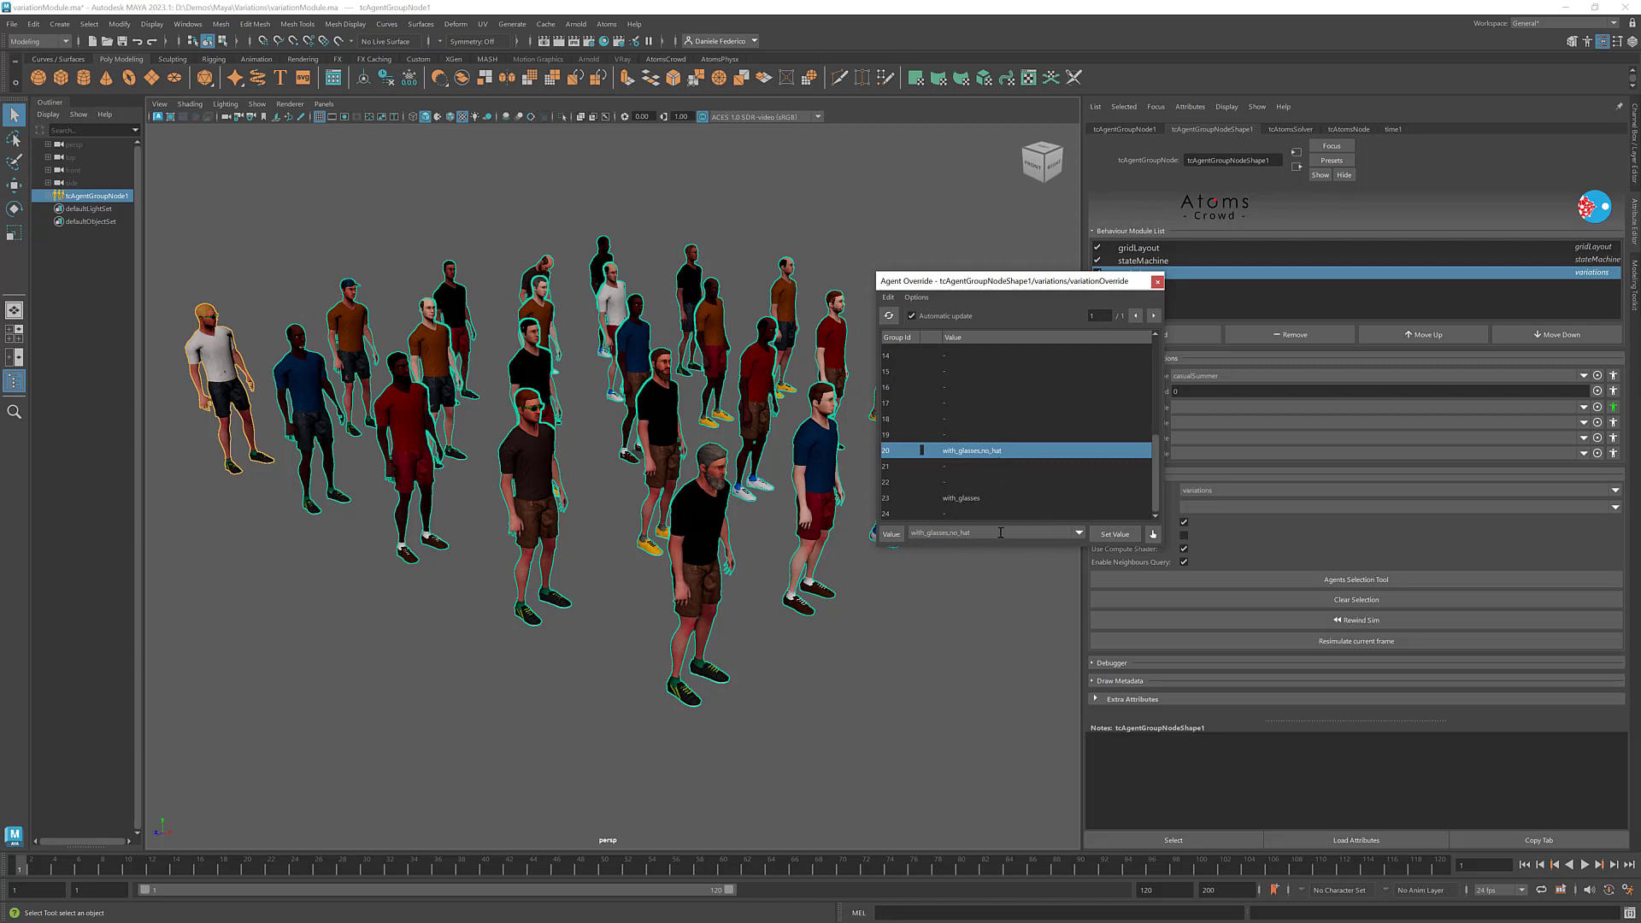
- Remove with_glasses from agent 20's variation override, keeping only no_hat
{"action": "left_click_drag", "start_coordinate": [1047, 291], "coordinate": [996, 252]}
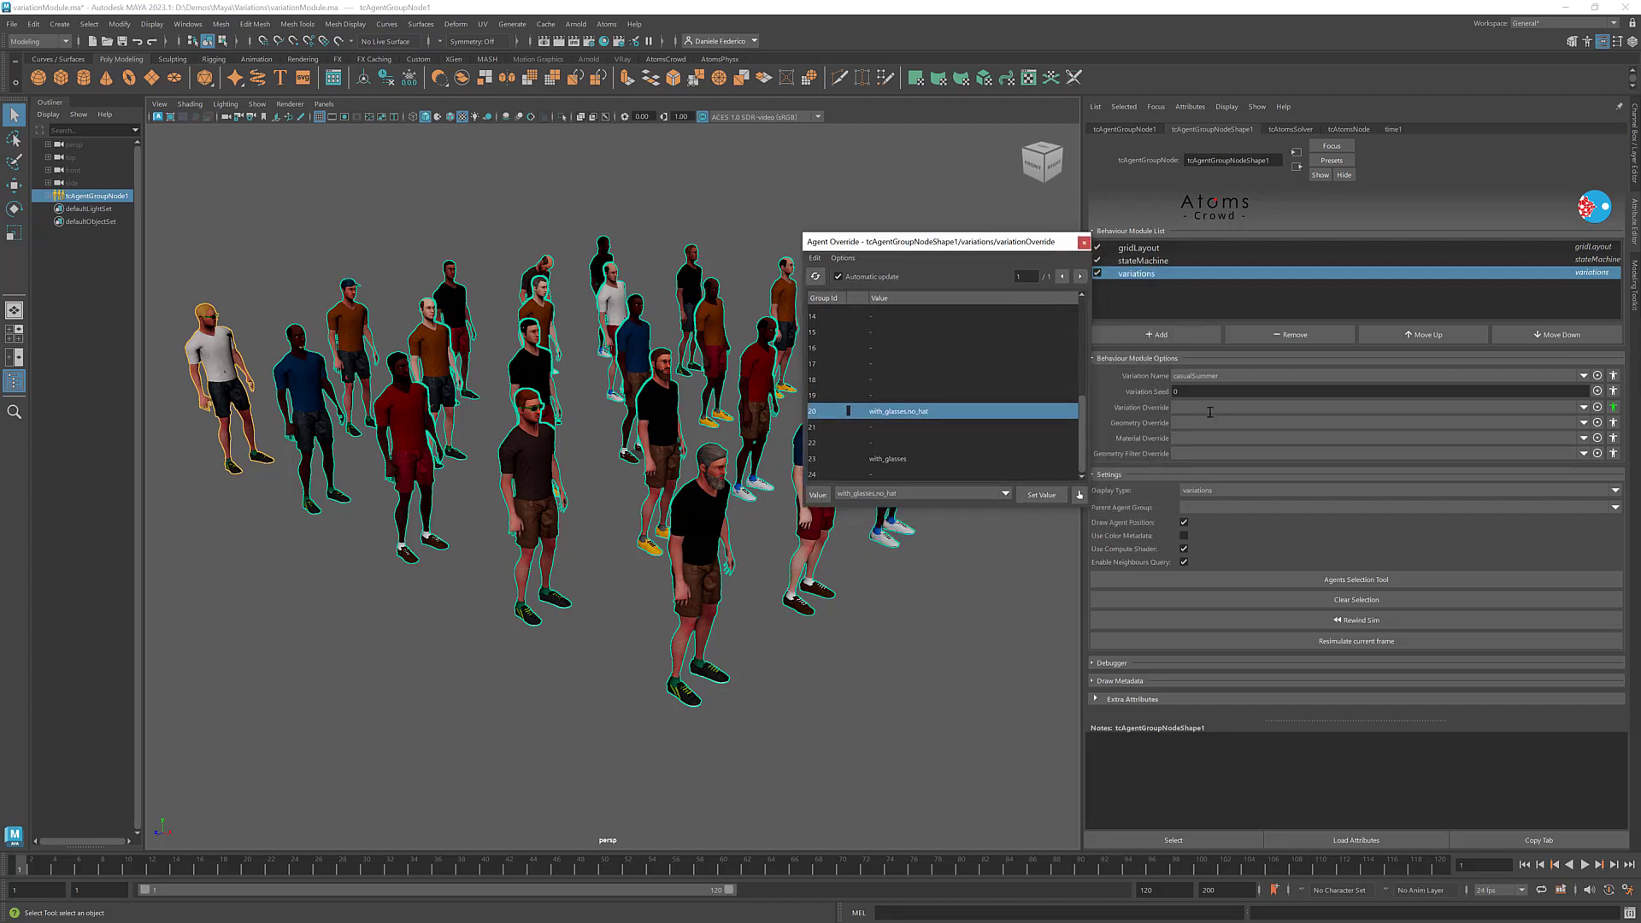
{"action": "left_click", "coordinate": [1584, 409]}
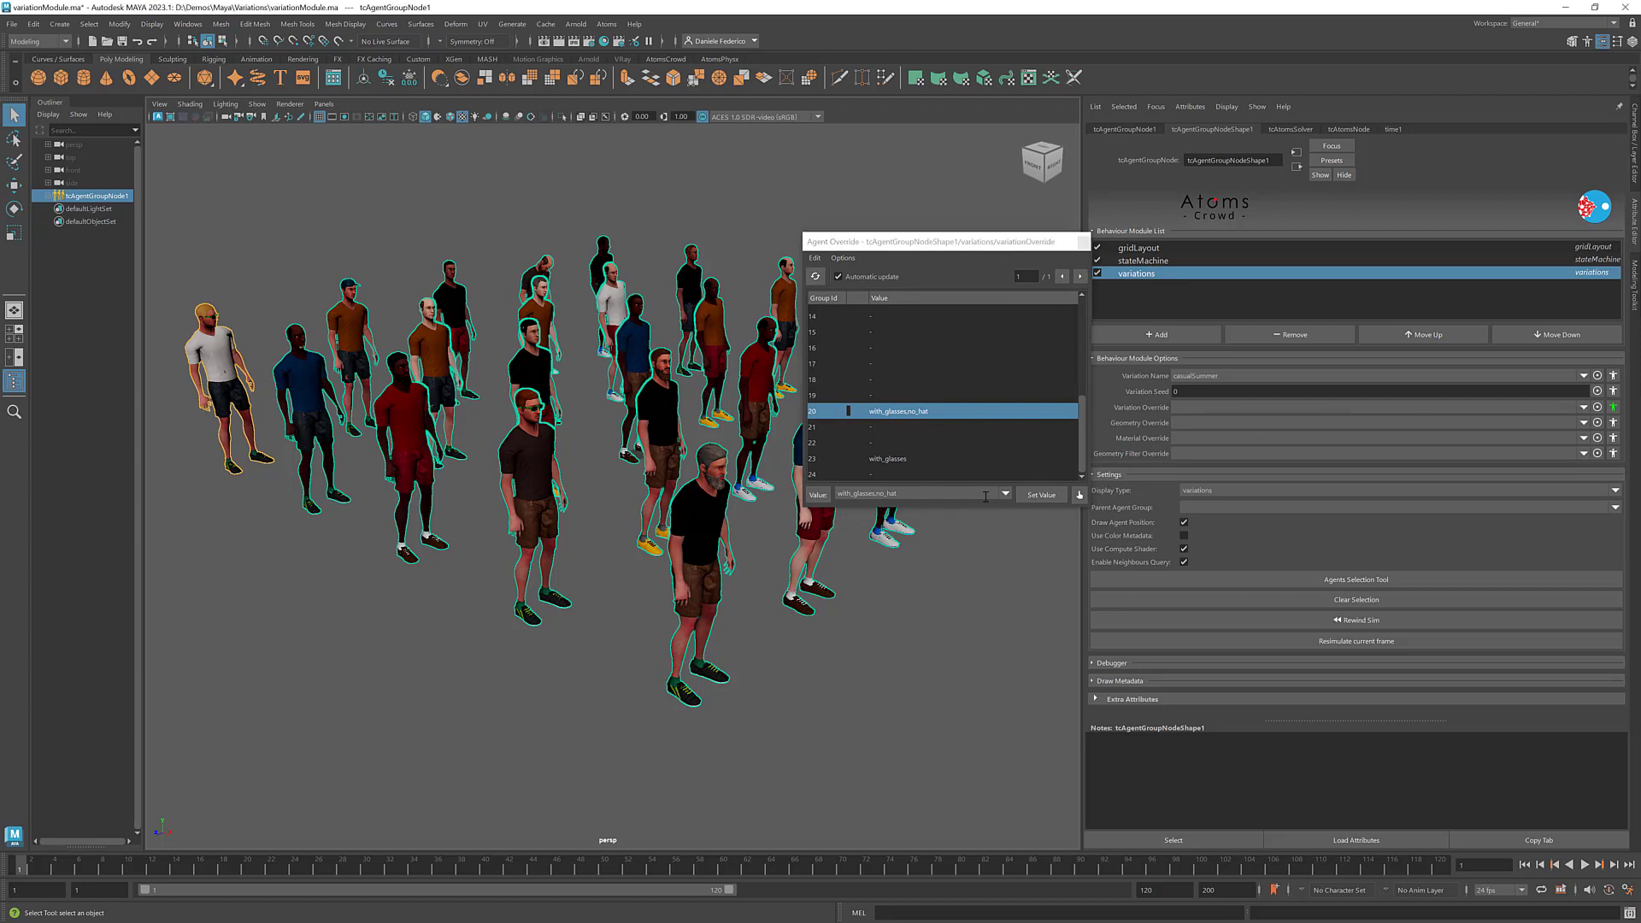
{"action": "left_click", "coordinate": [921, 494]}
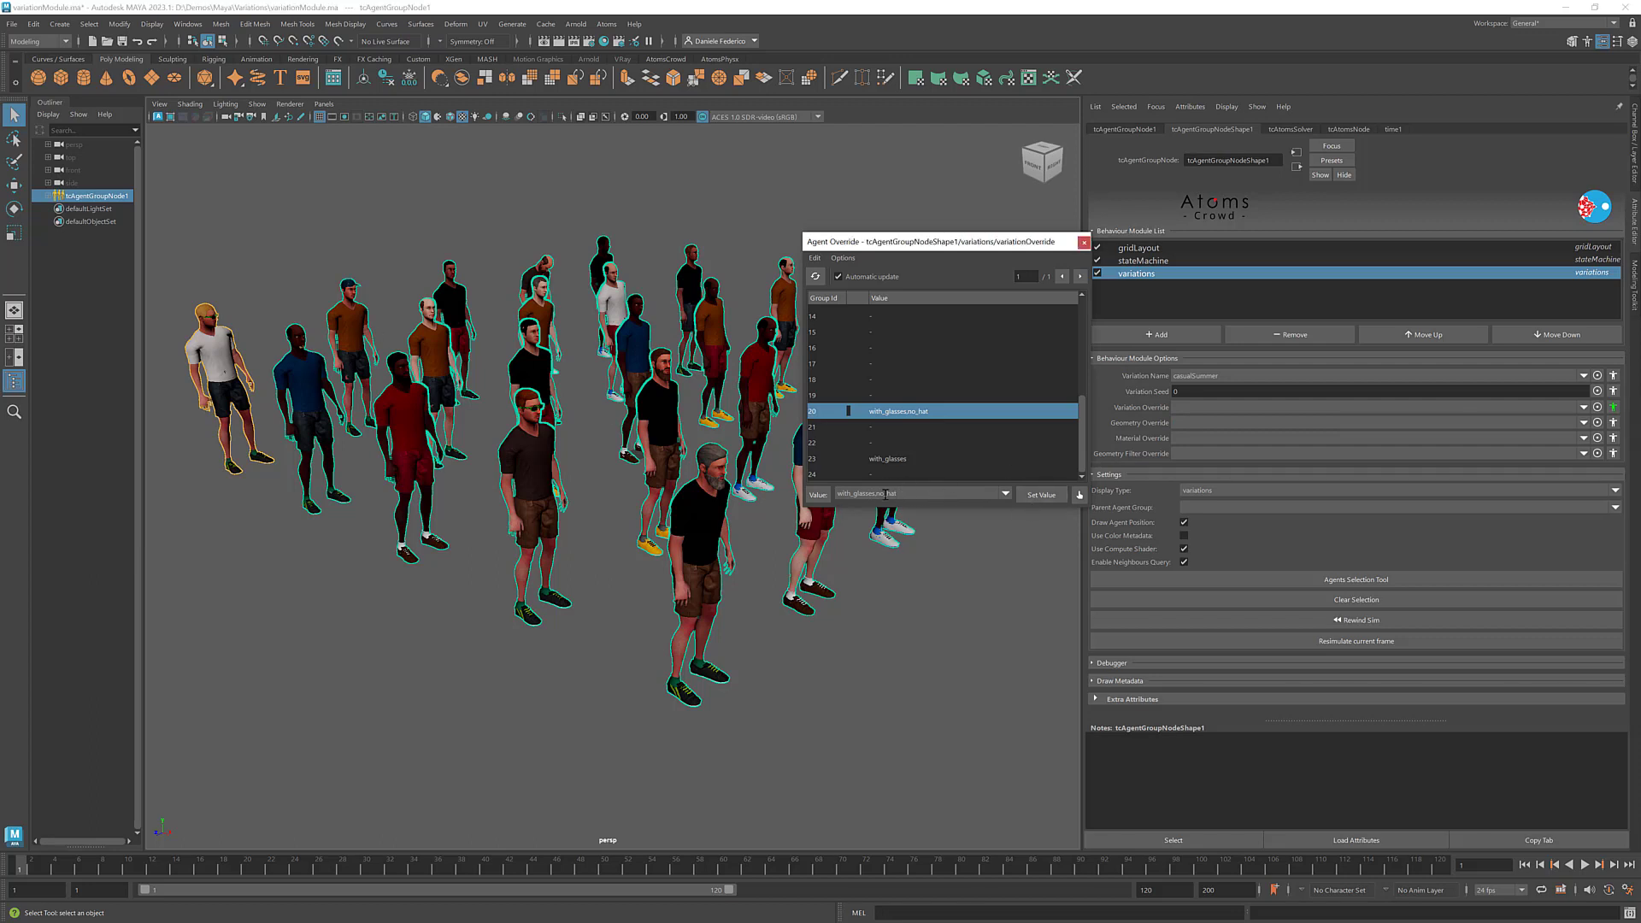
{"action": "left_click_drag", "start_coordinate": [876, 493], "coordinate": [837, 495]}
{"action": "key", "text": "BackSpace"}
{"action": "key", "text": "Return"}
- Clear the variation override values of all agents and close the Agent Override window
{"action": "middle_click_drag", "start_coordinate": [259, 362], "coordinate": [387, 414], "text": "alt"}
{"action": "scroll", "coordinate": [319, 345], "scroll_direction": "up", "scroll_amount": 3}
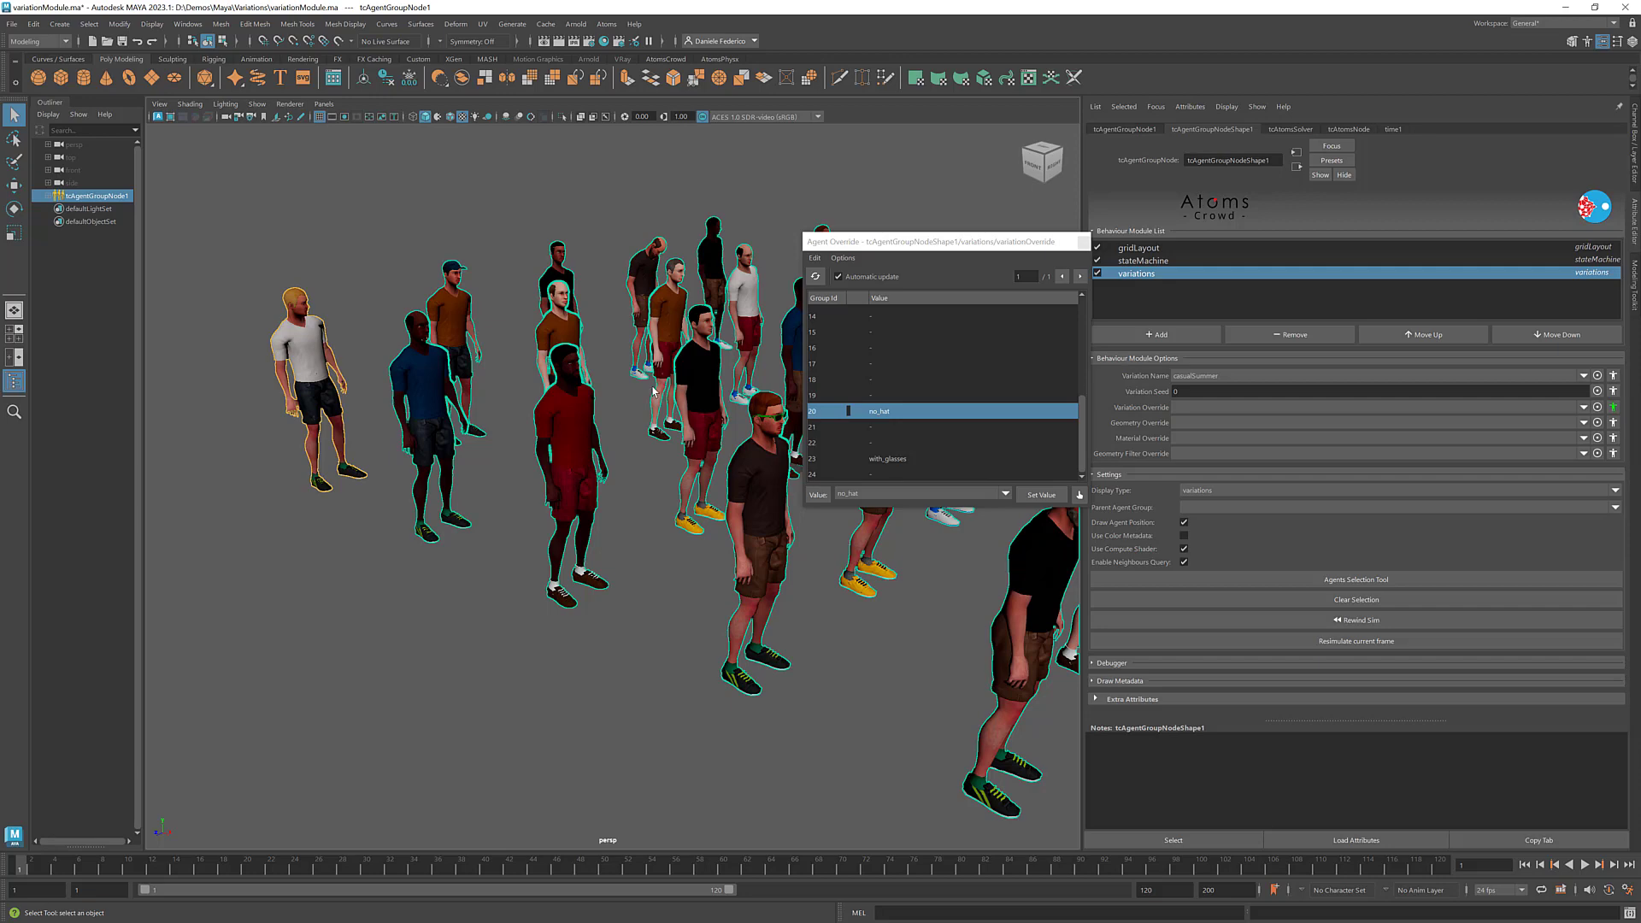
{"action": "right_click_drag", "start_coordinate": [665, 394], "coordinate": [615, 397], "text": "alt"}
{"action": "middle_click_drag", "start_coordinate": [615, 396], "coordinate": [543, 397], "text": "alt"}
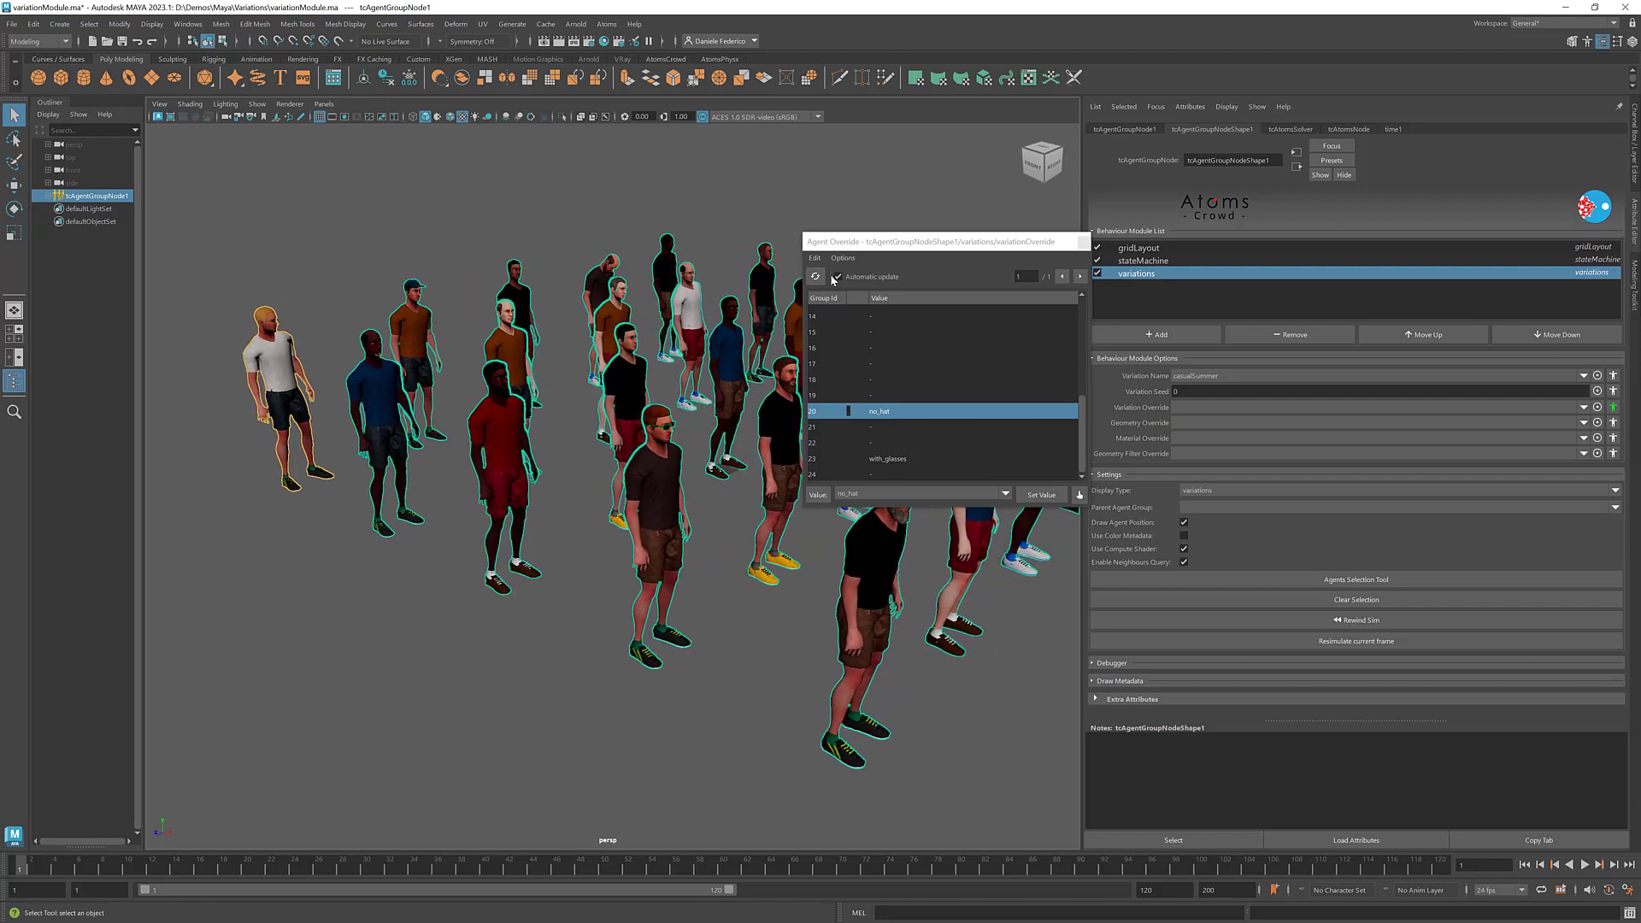
{"action": "left_click", "coordinate": [814, 257]}
{"action": "left_click", "coordinate": [855, 291]}
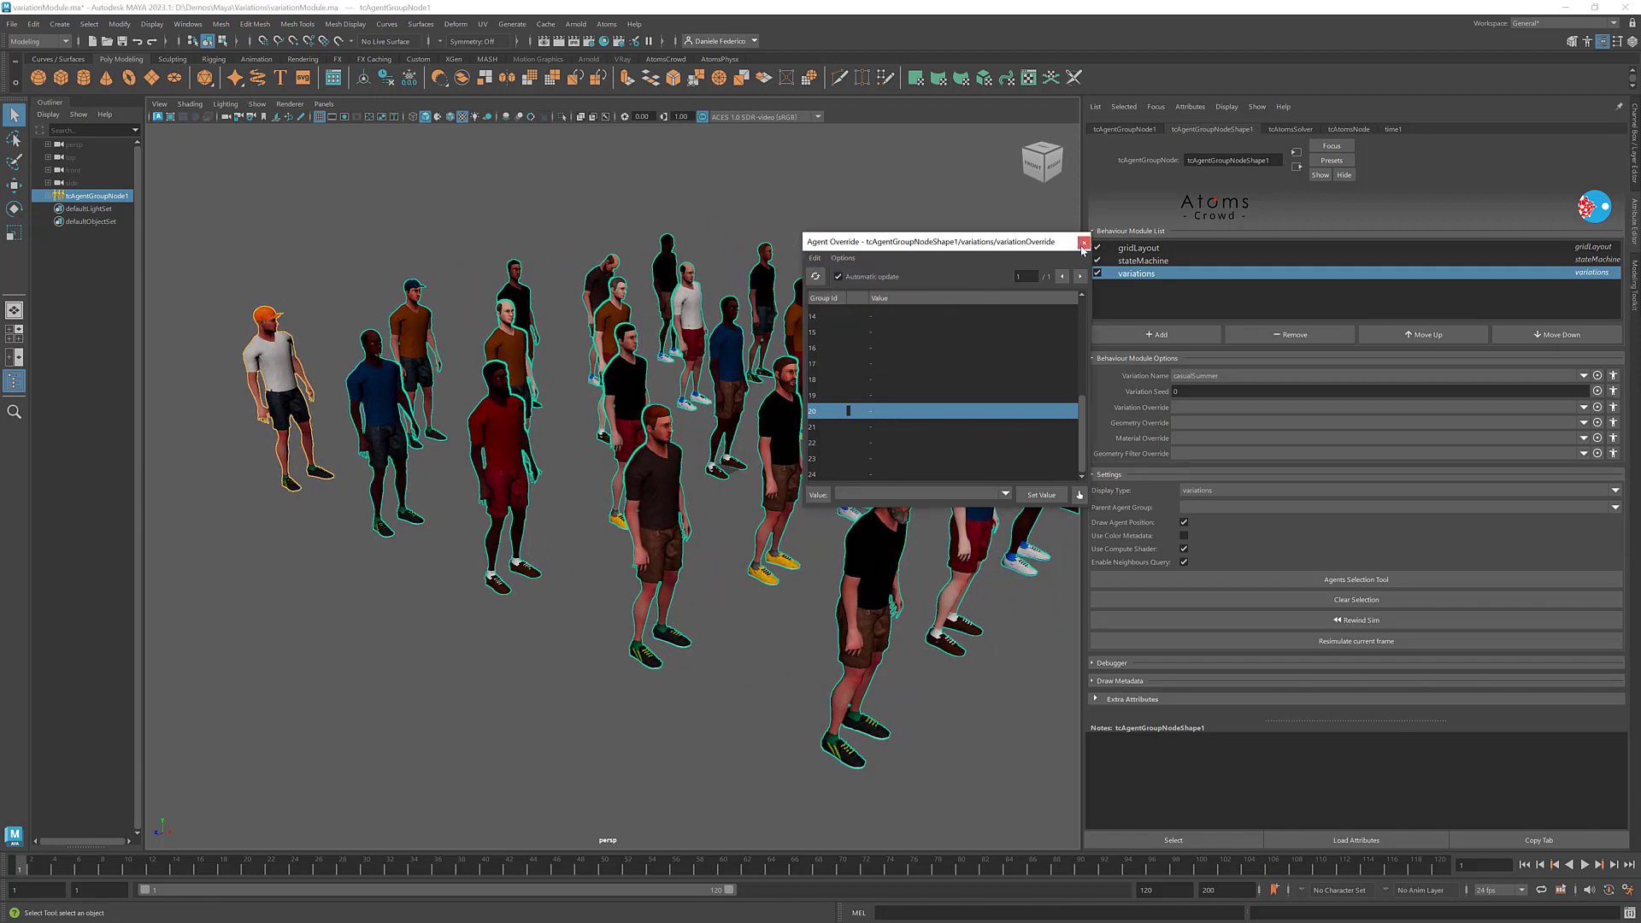
{"action": "left_click", "coordinate": [1082, 243]}
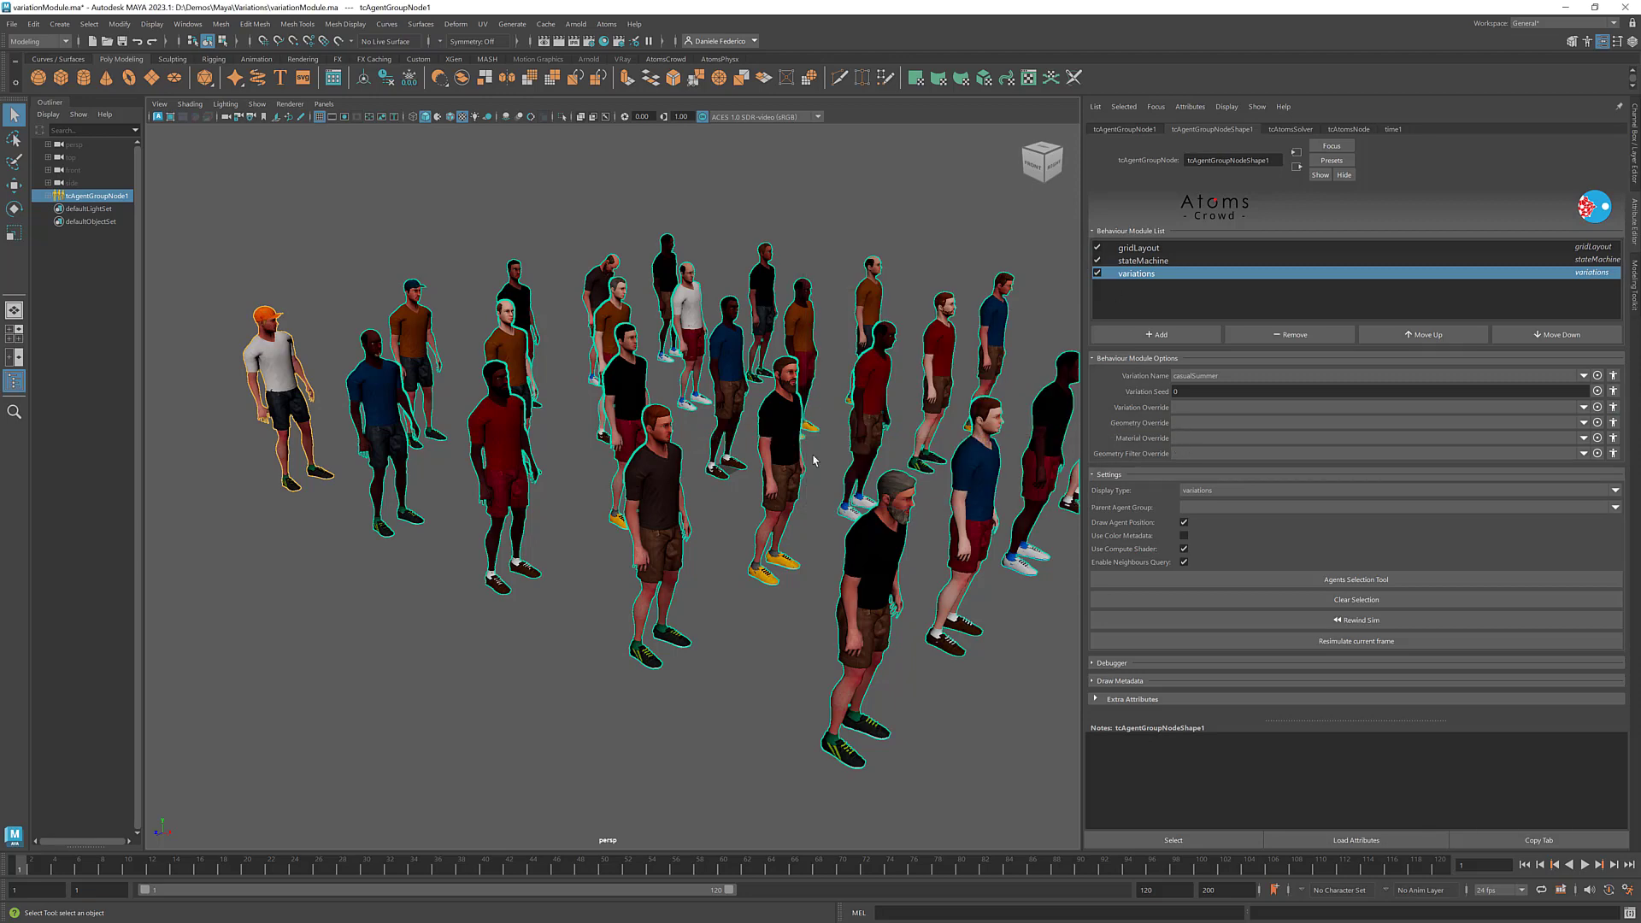
- Set the variations module's Geometry Override to glasses_GEO for the whole agent group
{"action": "middle_click_drag", "start_coordinate": [833, 420], "coordinate": [788, 410], "text": "alt"}
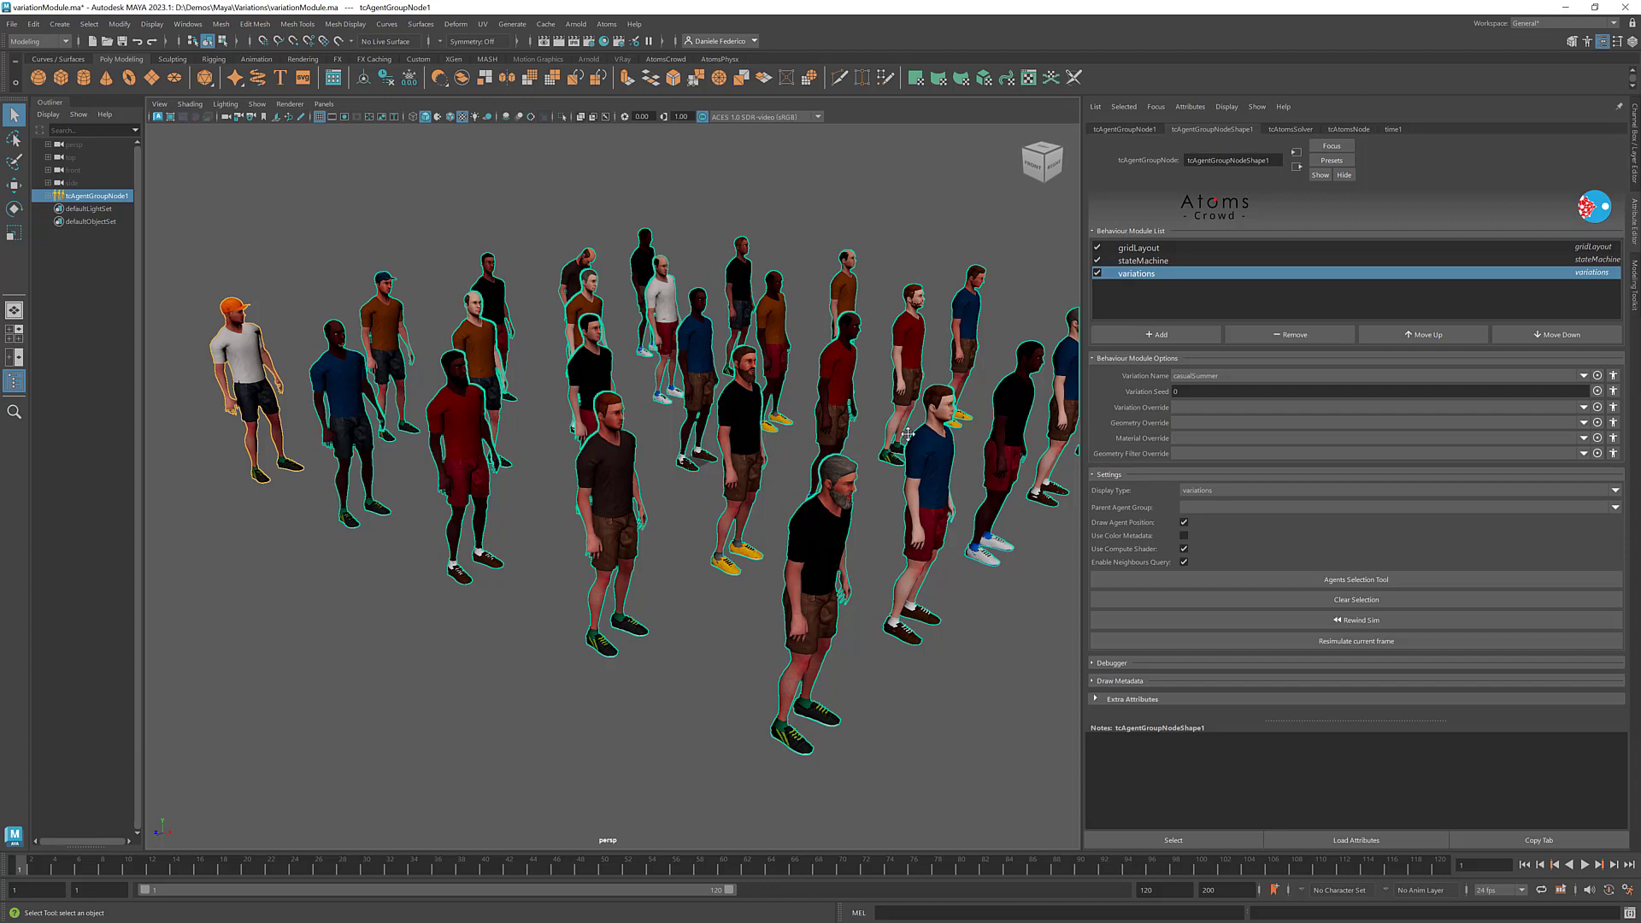
{"action": "middle_click_drag", "start_coordinate": [908, 433], "coordinate": [866, 435], "text": "alt"}
{"action": "type", "text": "glasses_GEO"}
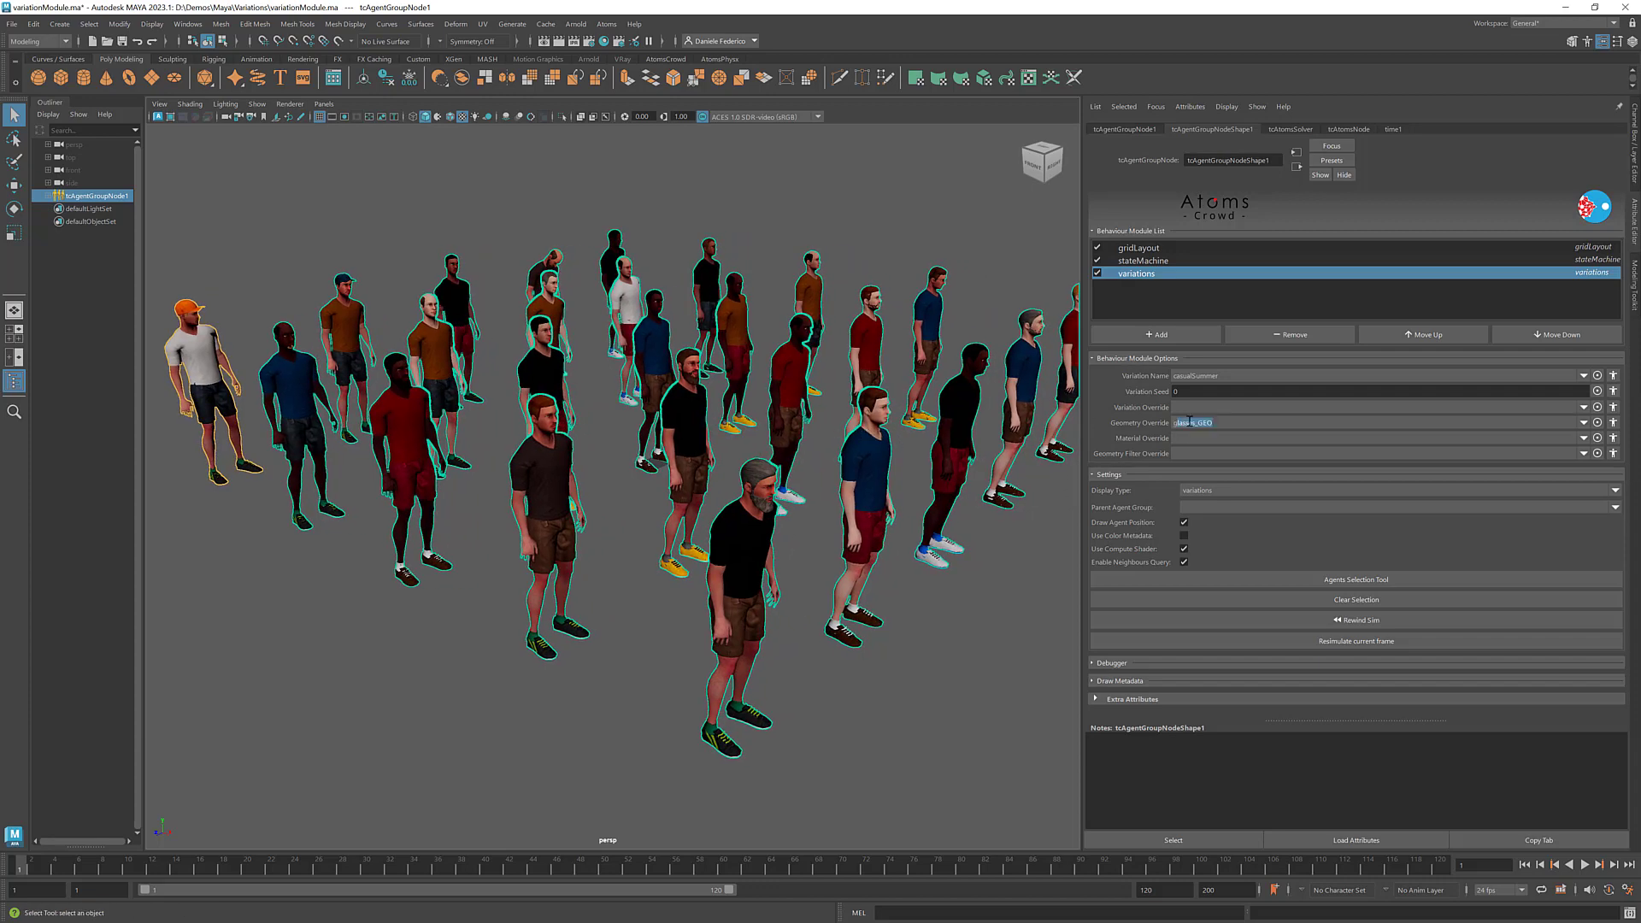
{"action": "key", "text": "Return"}
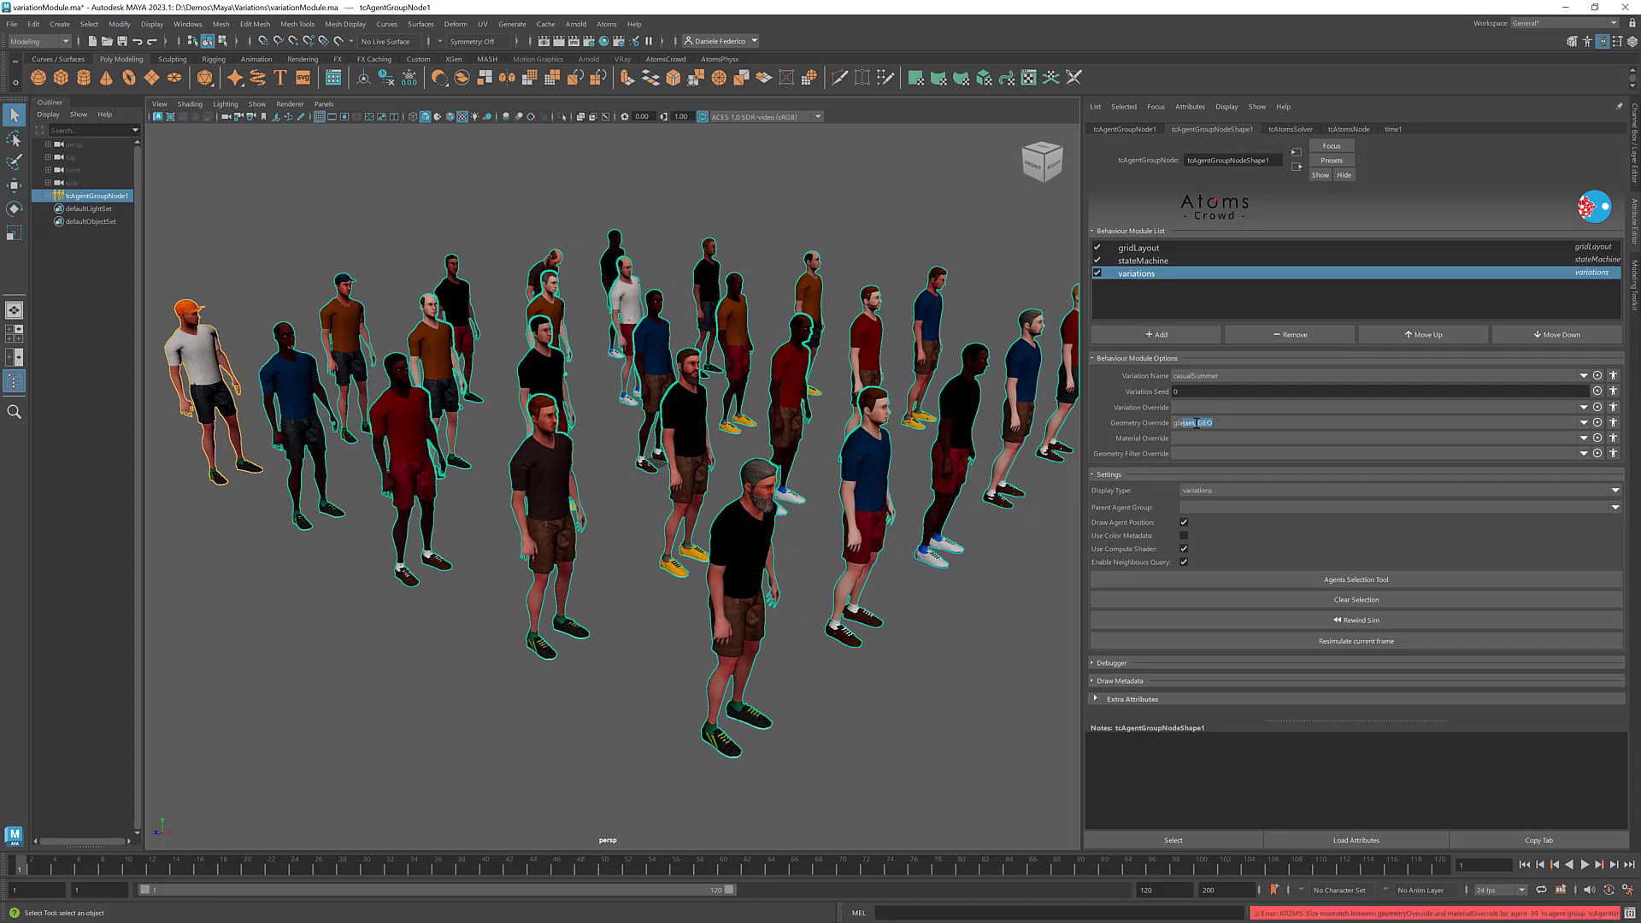
{"action": "left_click", "coordinate": [1212, 425]}
{"action": "left_click", "coordinate": [1582, 422]}
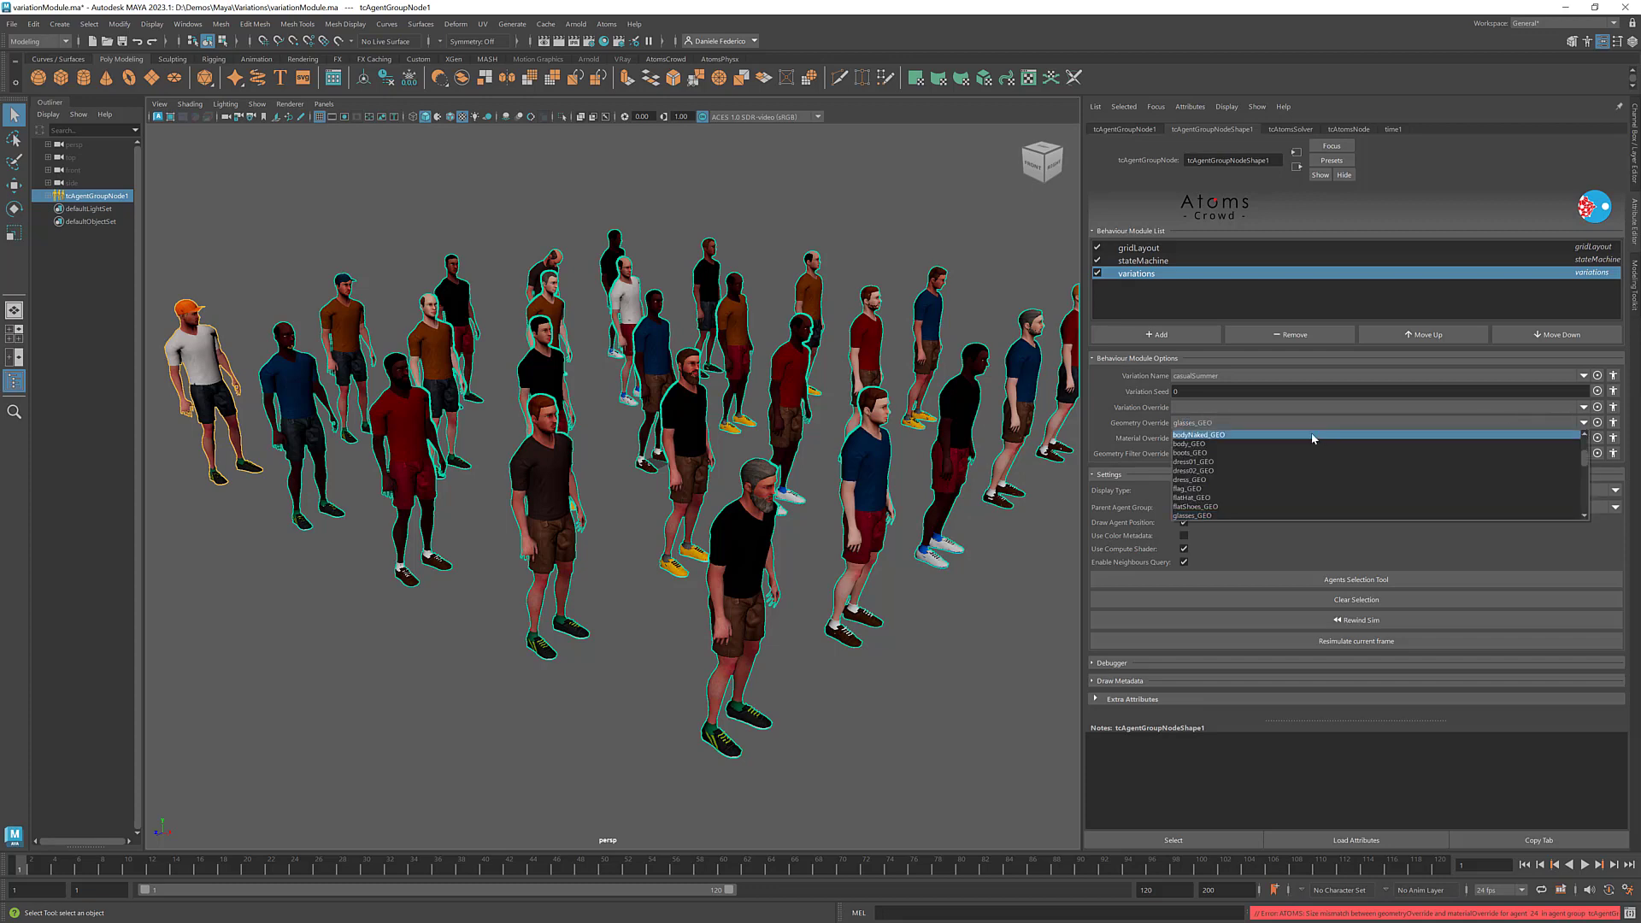
{"action": "left_click", "coordinate": [1252, 426]}
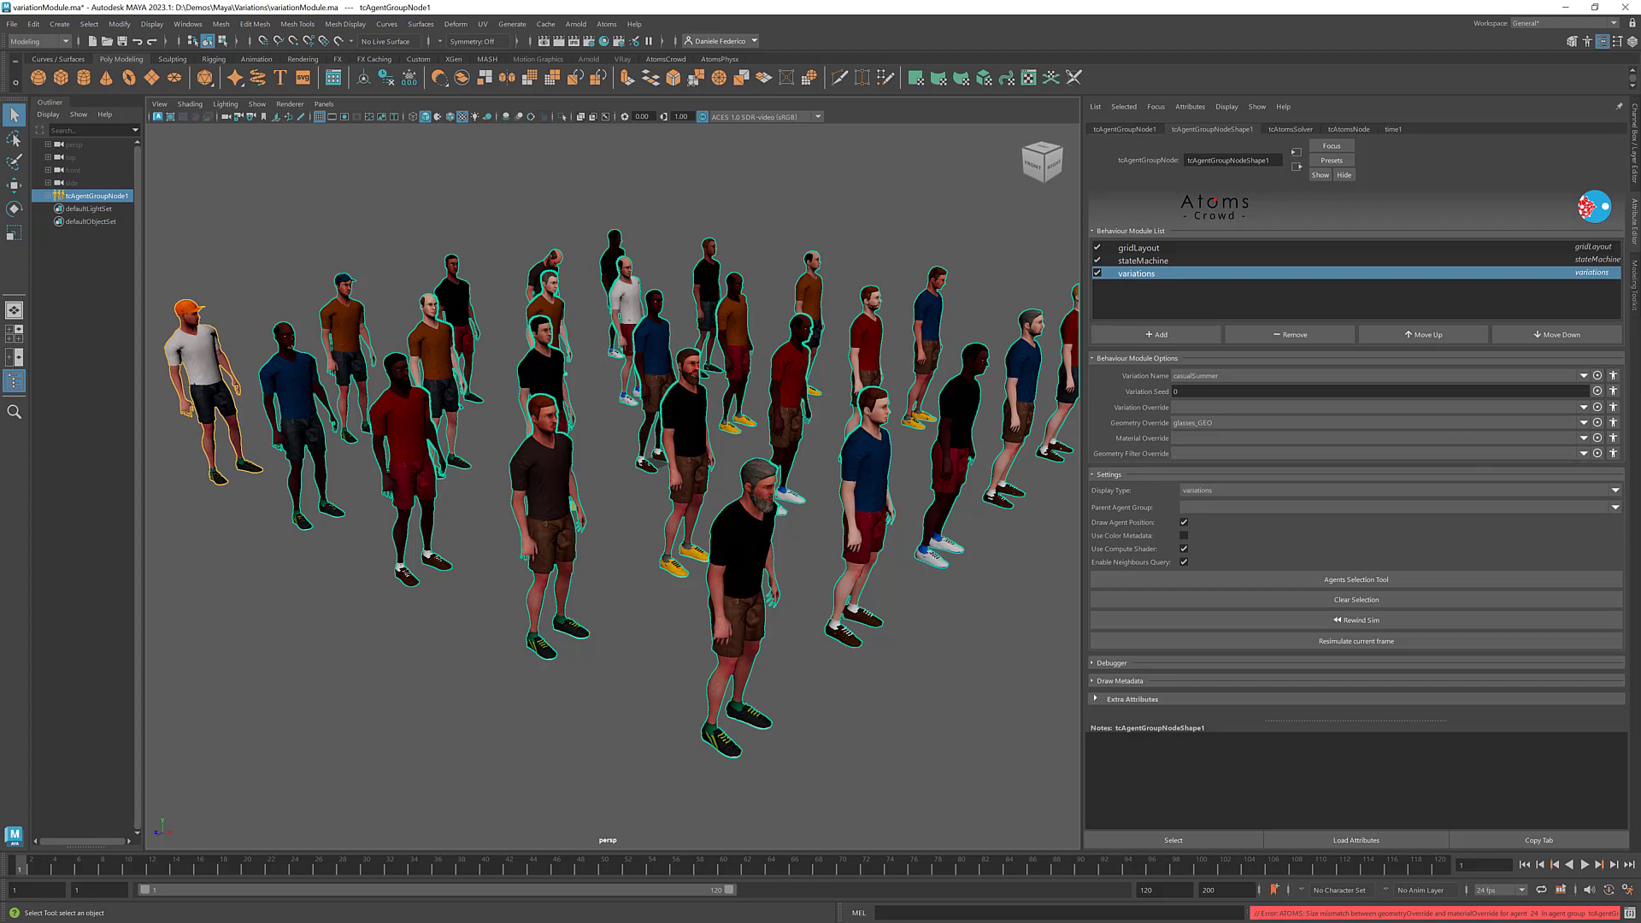
- Examine the Atoms errors about the geometry and material overrides in the Script Editor, and close it
{"action": "left_click", "coordinate": [1630, 913]}
{"action": "left_click_drag", "start_coordinate": [1198, 207], "coordinate": [813, 209]}
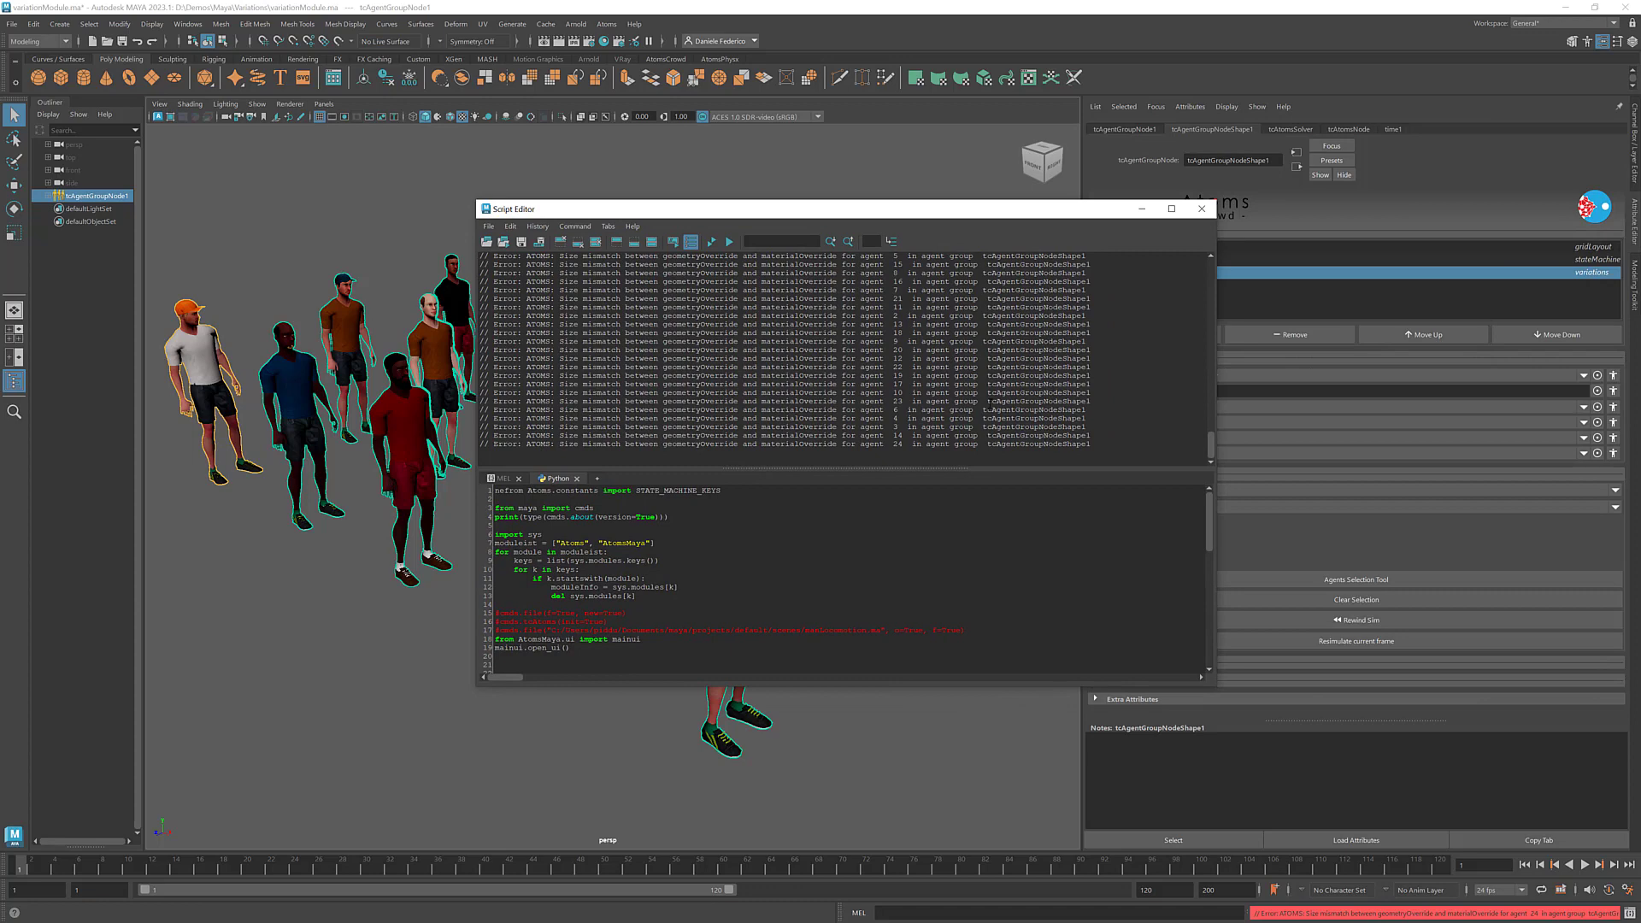
{"action": "scroll", "coordinate": [983, 395], "scroll_direction": "up", "scroll_amount": 10}
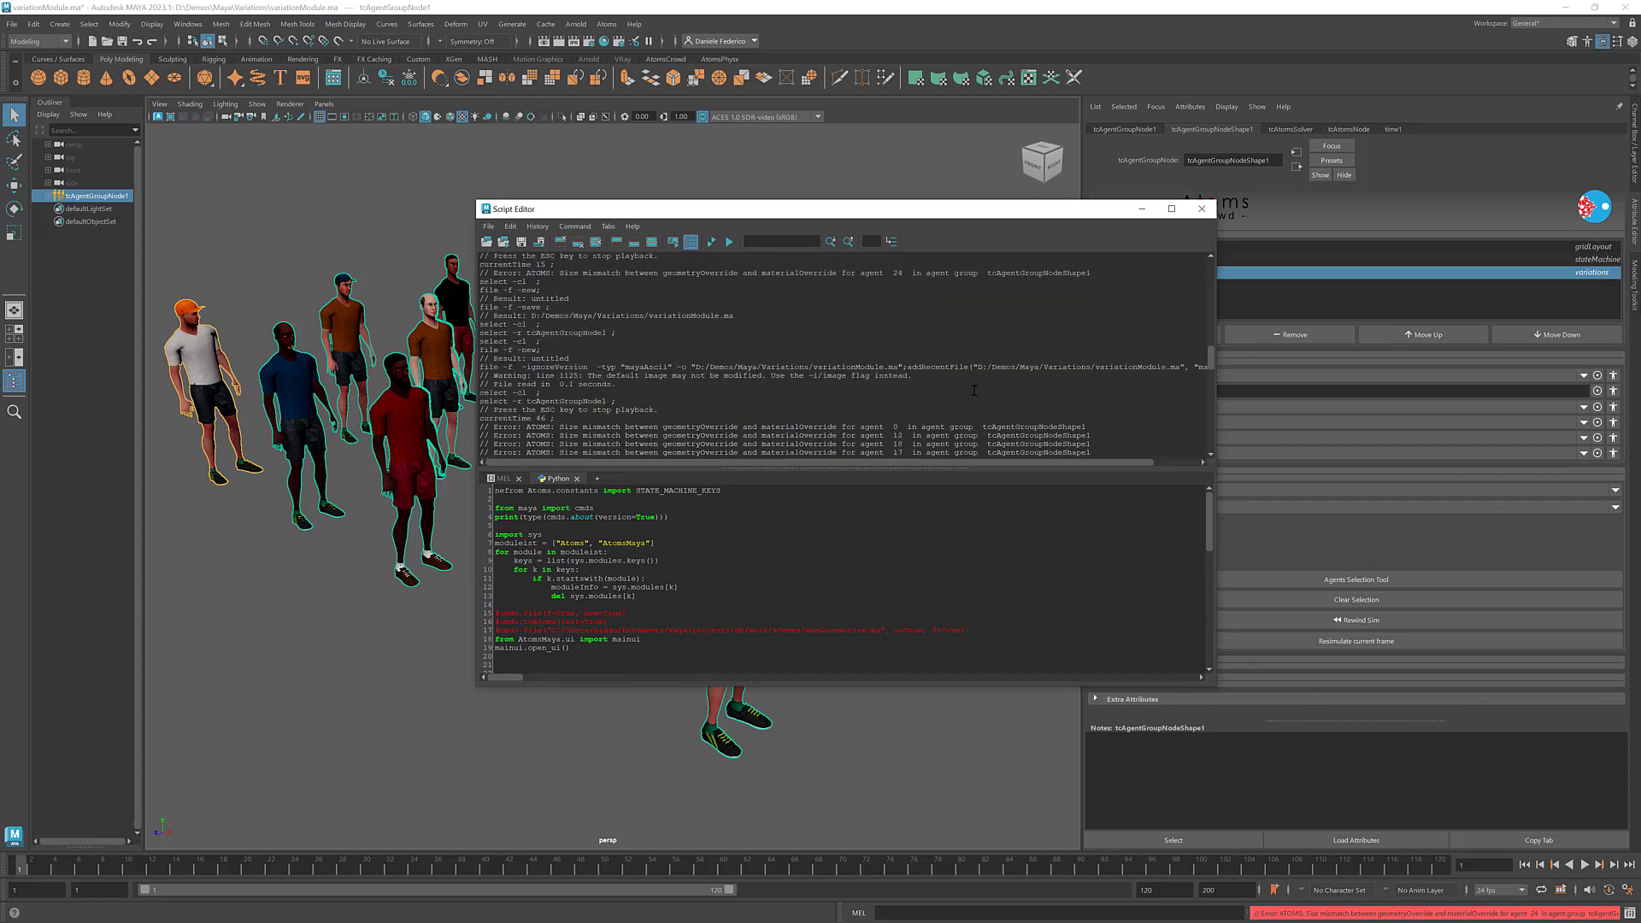
{"action": "scroll", "coordinate": [973, 390], "scroll_direction": "down", "scroll_amount": 3}
{"action": "left_click_drag", "start_coordinate": [559, 350], "coordinate": [840, 350]}
{"action": "left_click_drag", "start_coordinate": [860, 216], "coordinate": [733, 215]}
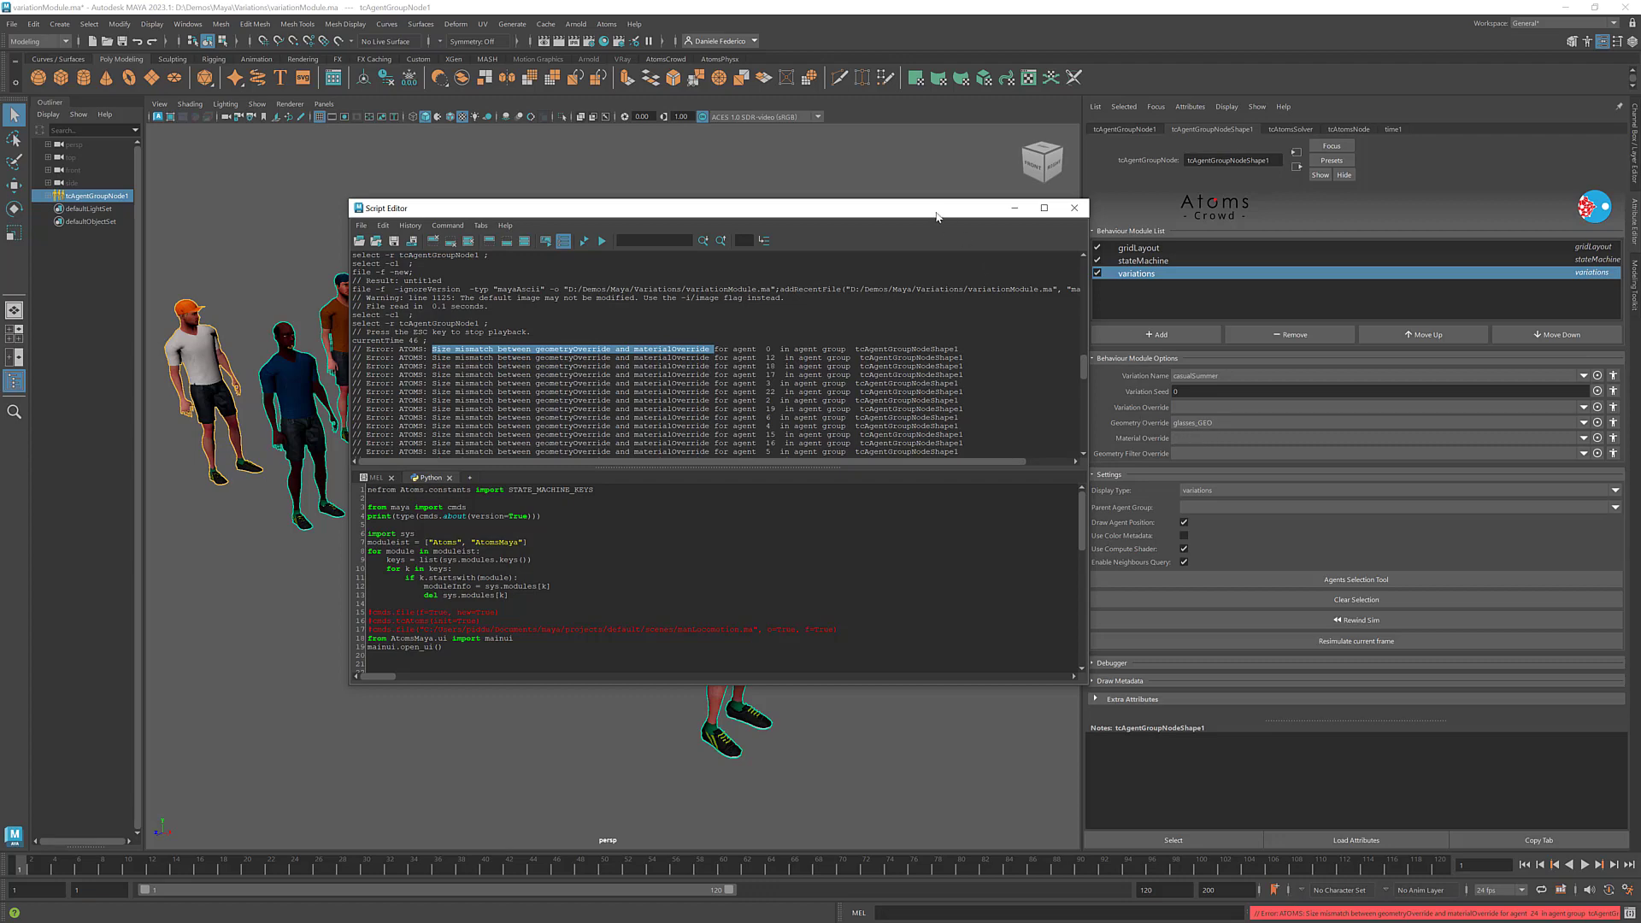
{"action": "left_click", "coordinate": [1075, 207]}
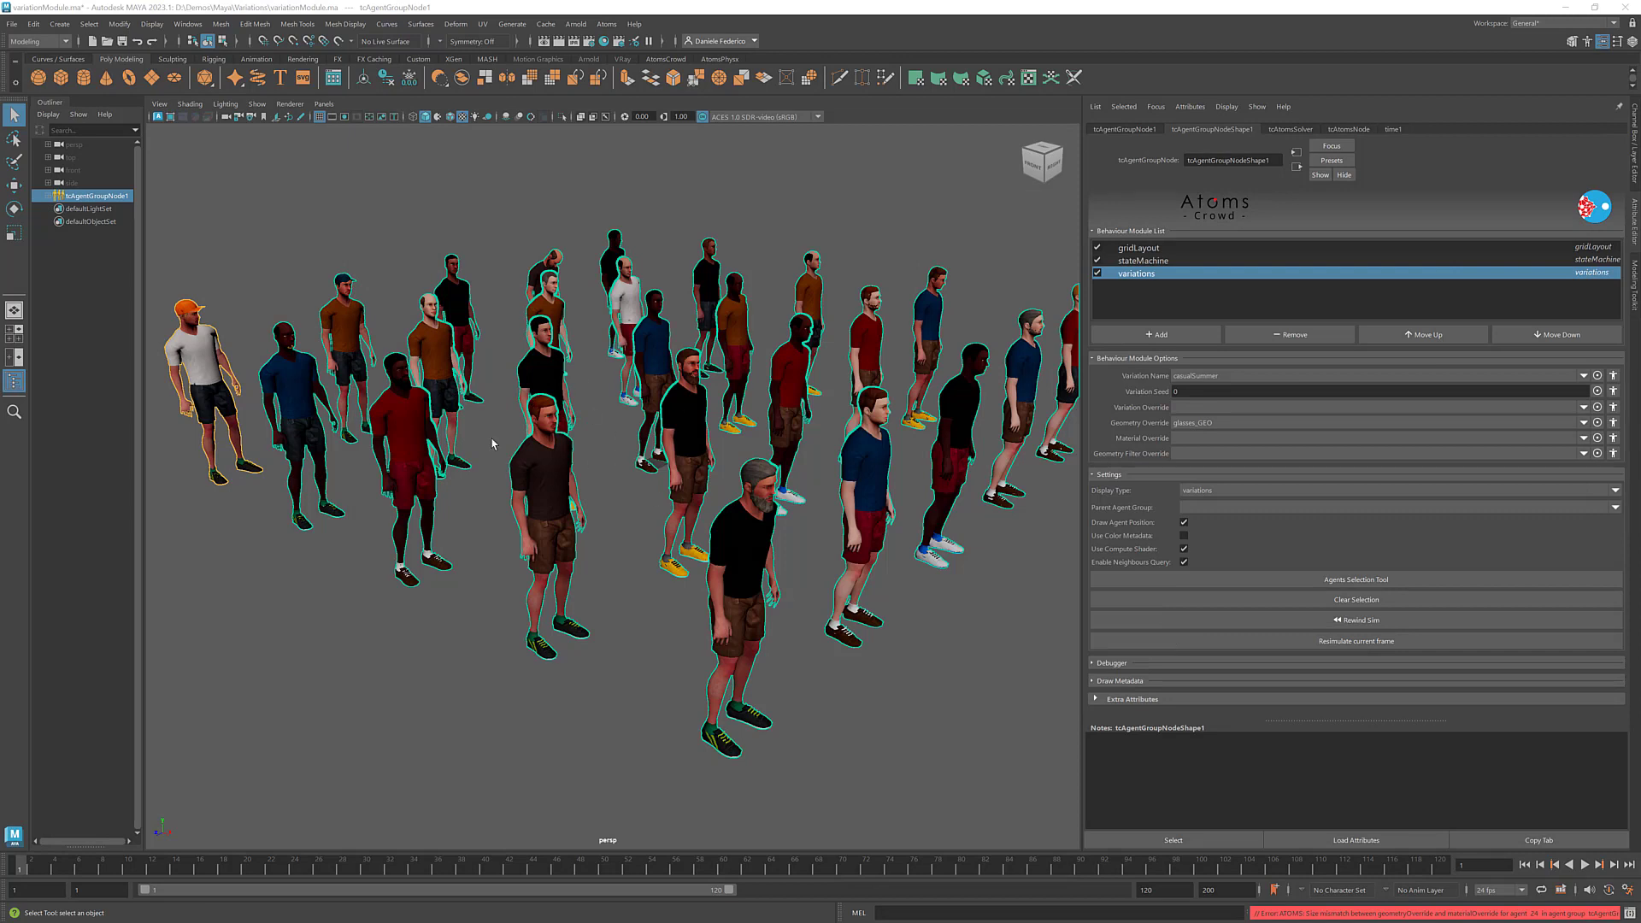
- Set the variations module's Material Override to boy_glasses_blue_MAT for the whole agent group
{"action": "left_click", "coordinate": [1582, 437]}
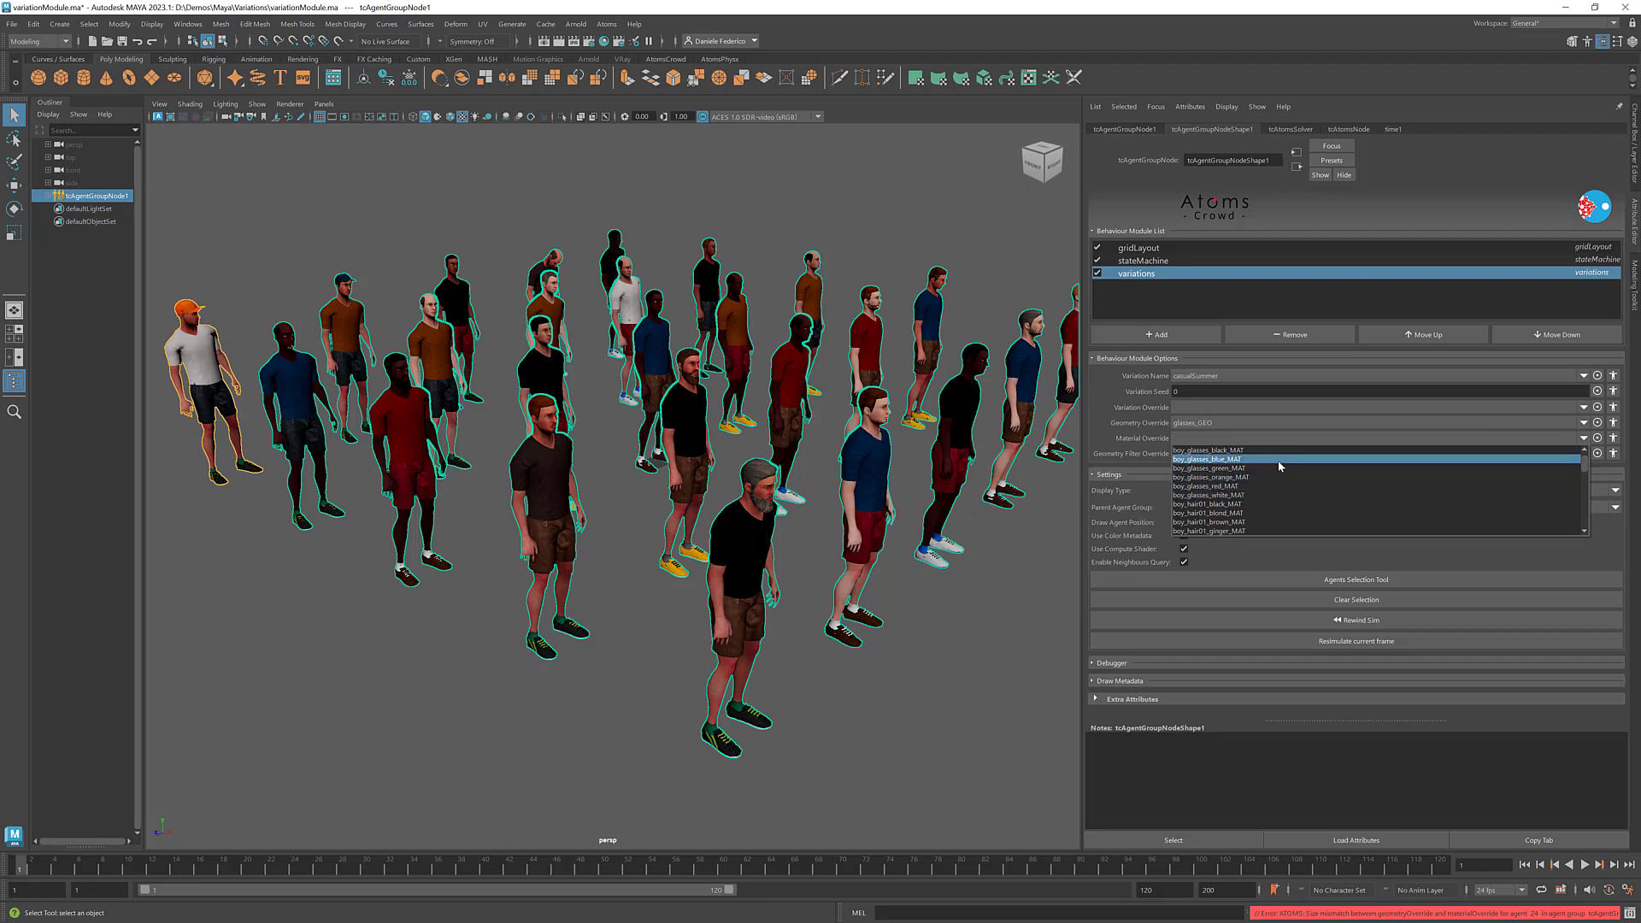
{"action": "left_click", "coordinate": [1279, 460]}
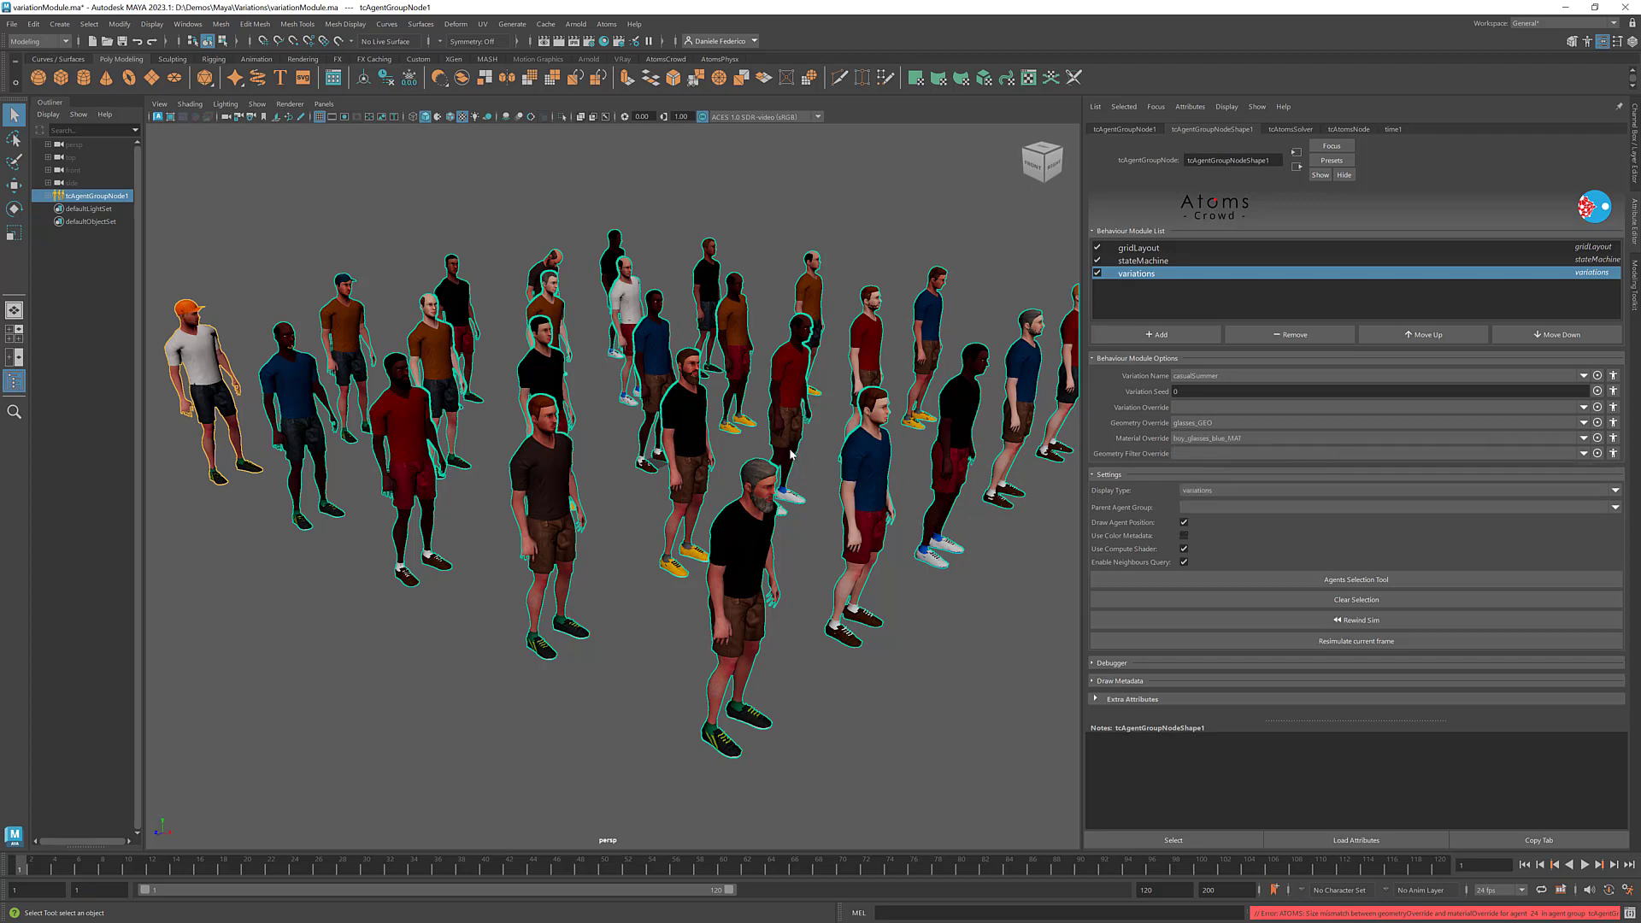
{"action": "scroll", "coordinate": [795, 451], "scroll_direction": "down", "scroll_amount": 1}
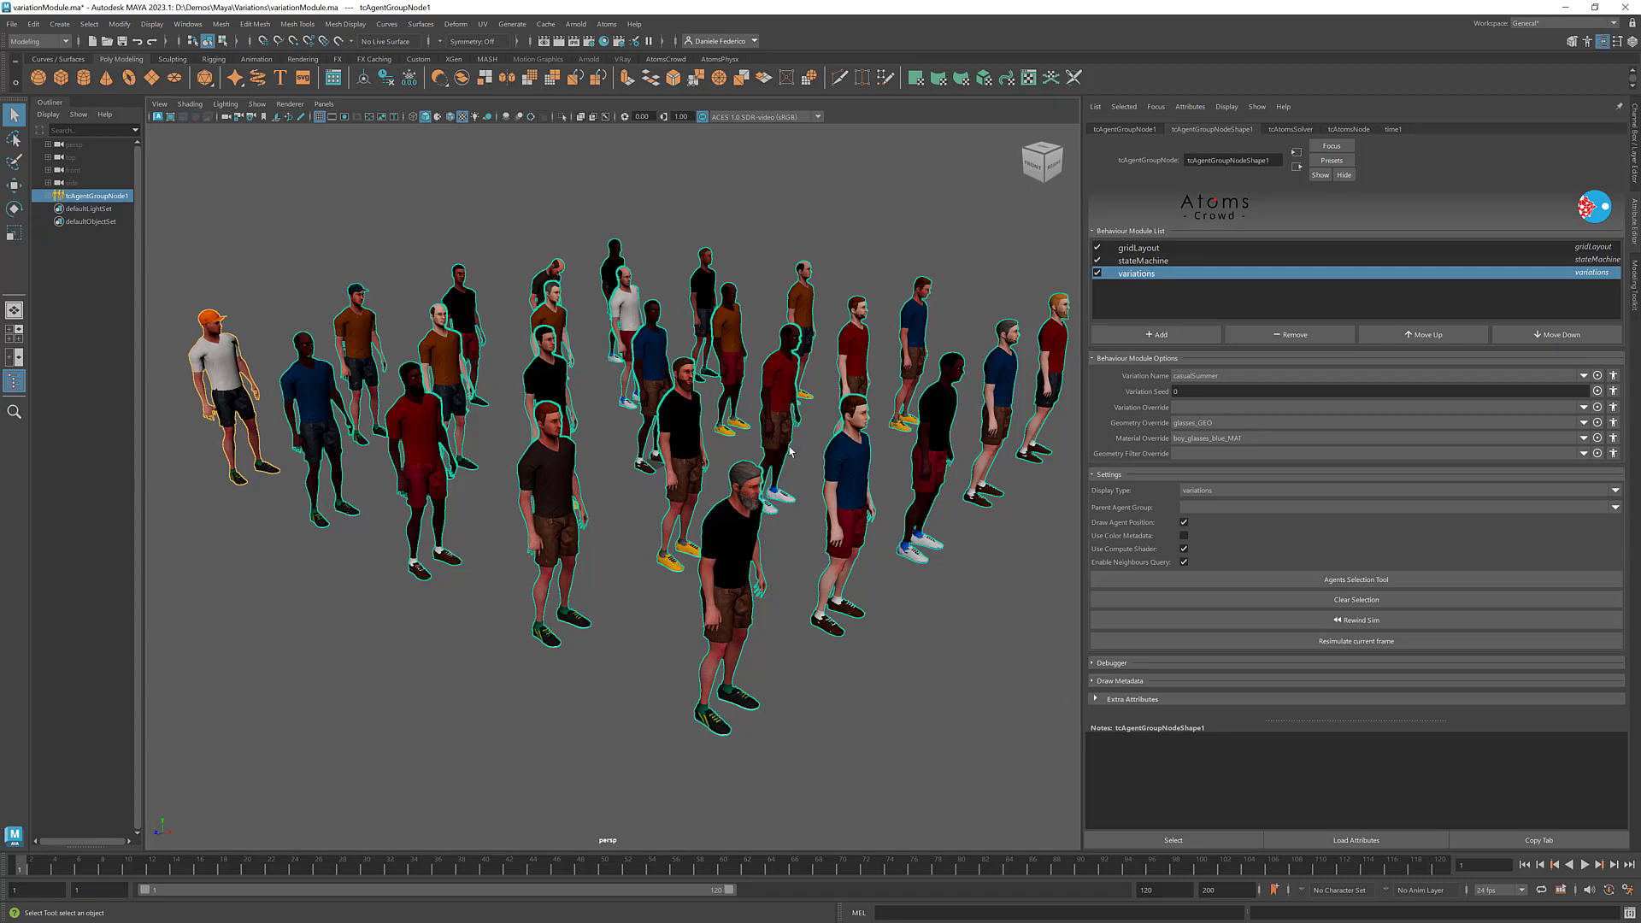
{"action": "right_click_drag", "start_coordinate": [890, 424], "coordinate": [856, 424], "text": "alt"}
{"action": "middle_click_drag", "start_coordinate": [856, 424], "coordinate": [837, 421], "text": "alt"}
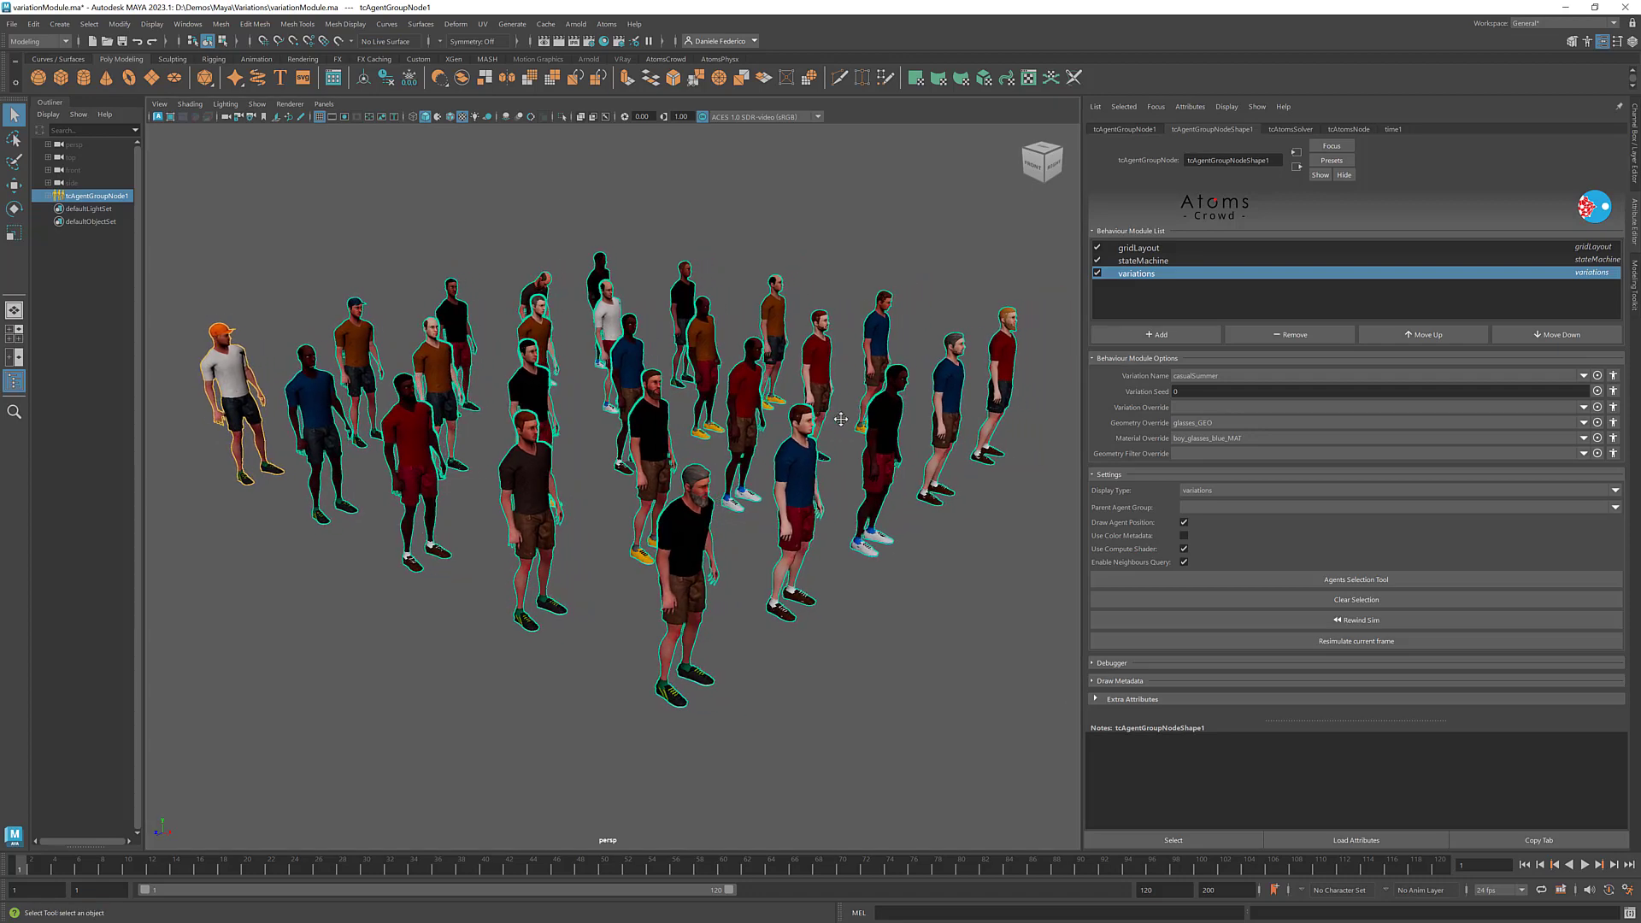
- Add man_glasses_blue_MAT to the group-wide Material Override alongside boy_glasses_blue_MAT
{"action": "left_click", "coordinate": [1577, 438]}
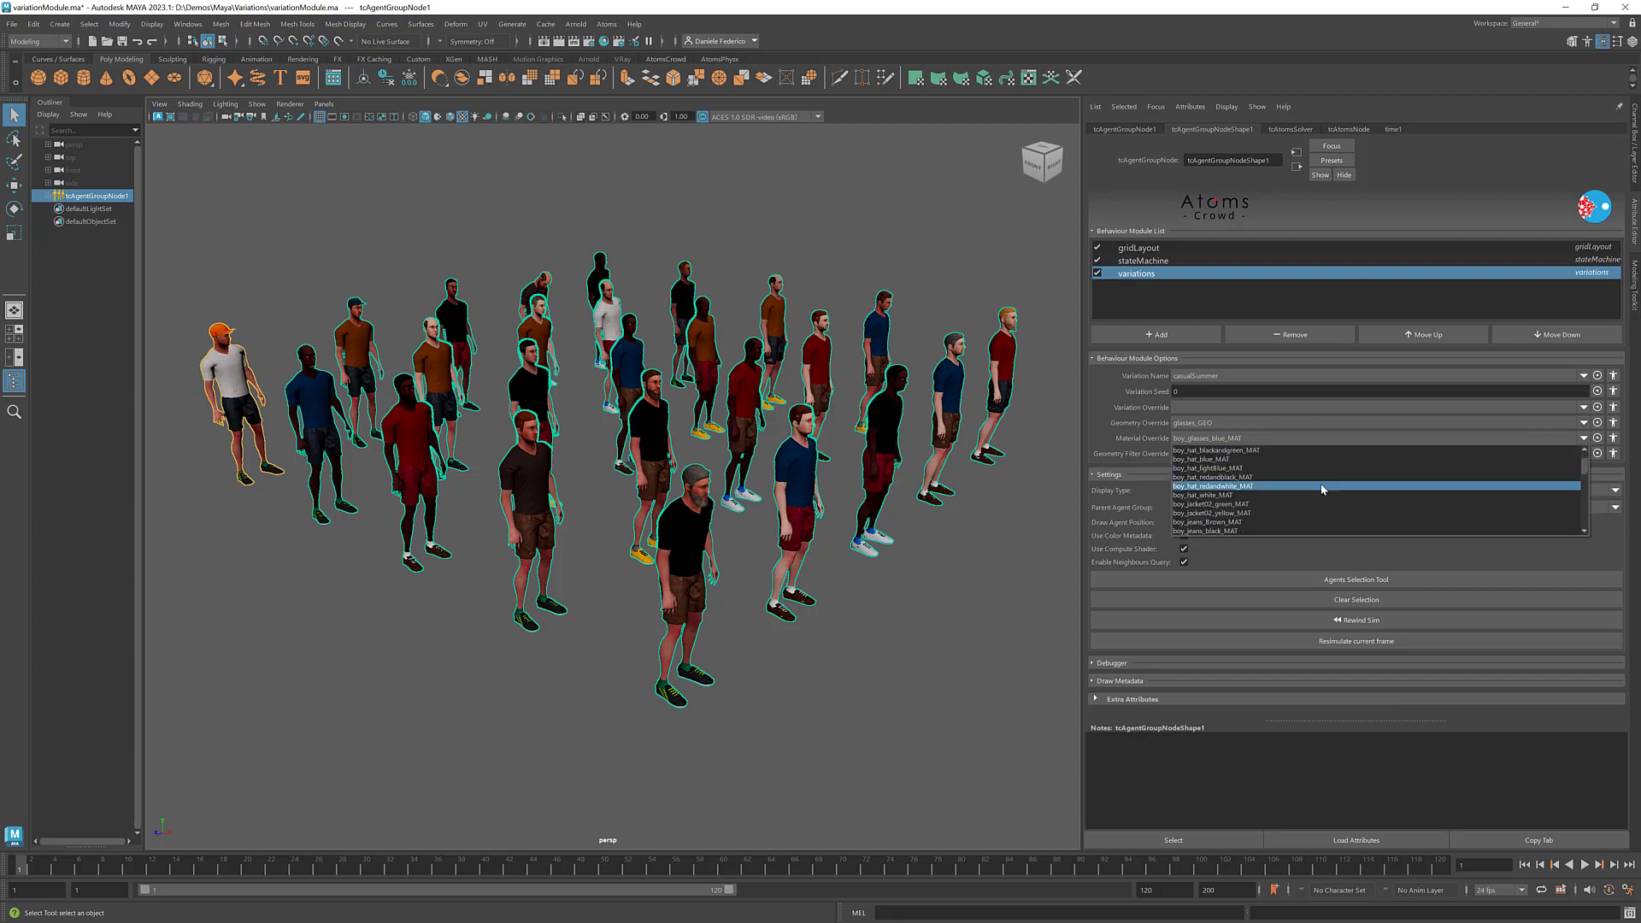
{"action": "scroll", "coordinate": [1321, 485], "scroll_direction": "down", "scroll_amount": 8}
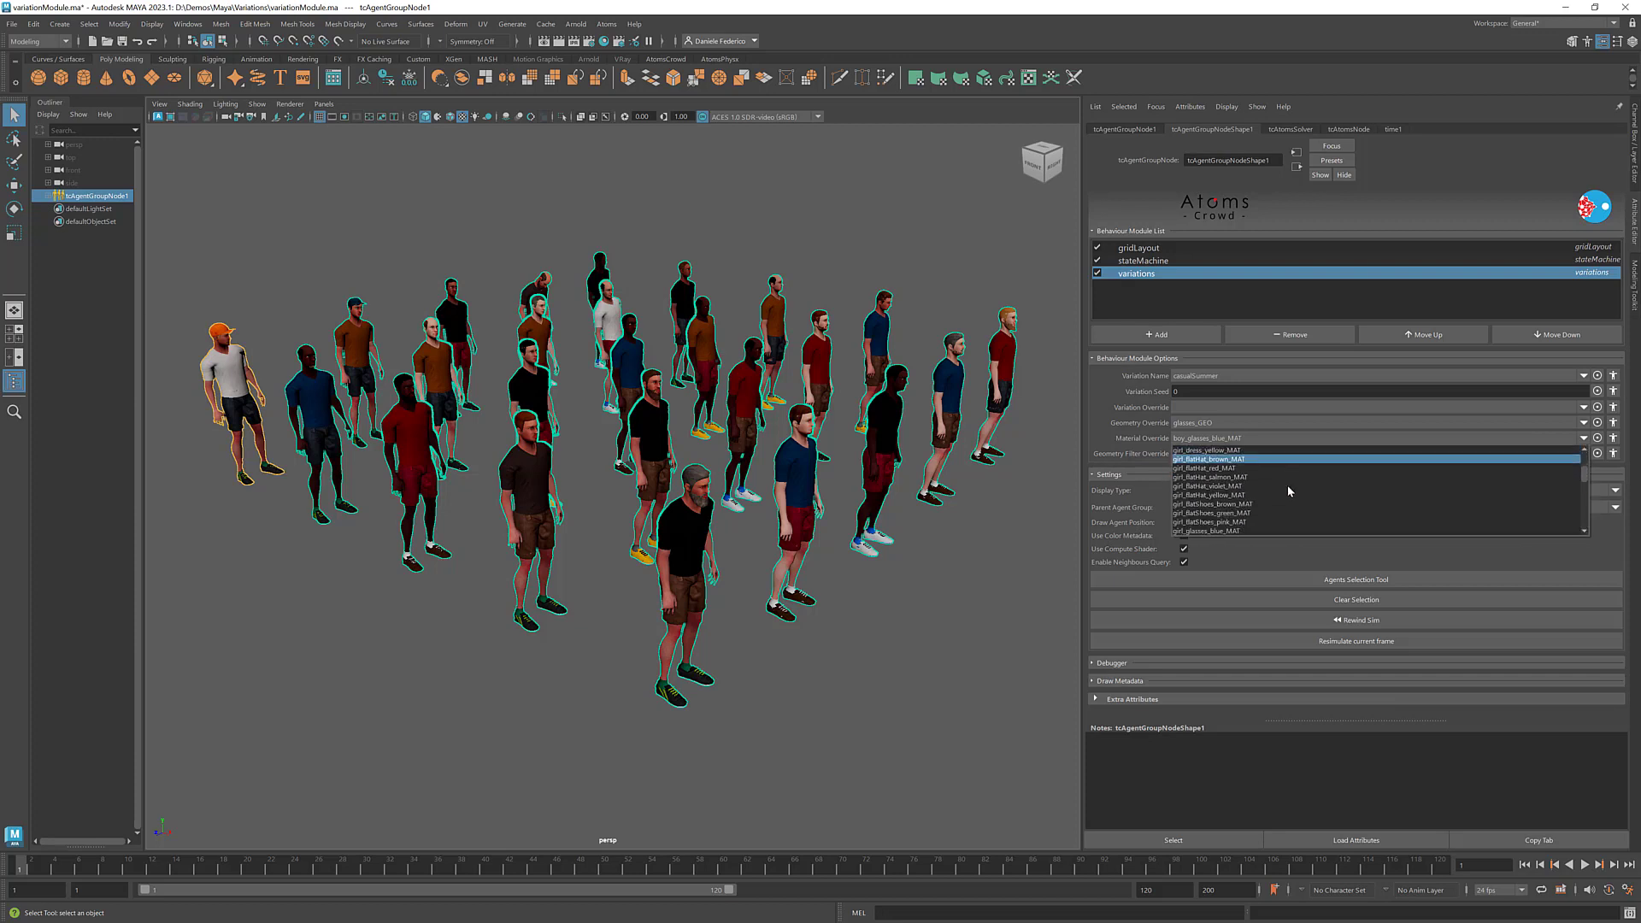
{"action": "scroll", "coordinate": [1287, 485], "scroll_direction": "down", "scroll_amount": 10}
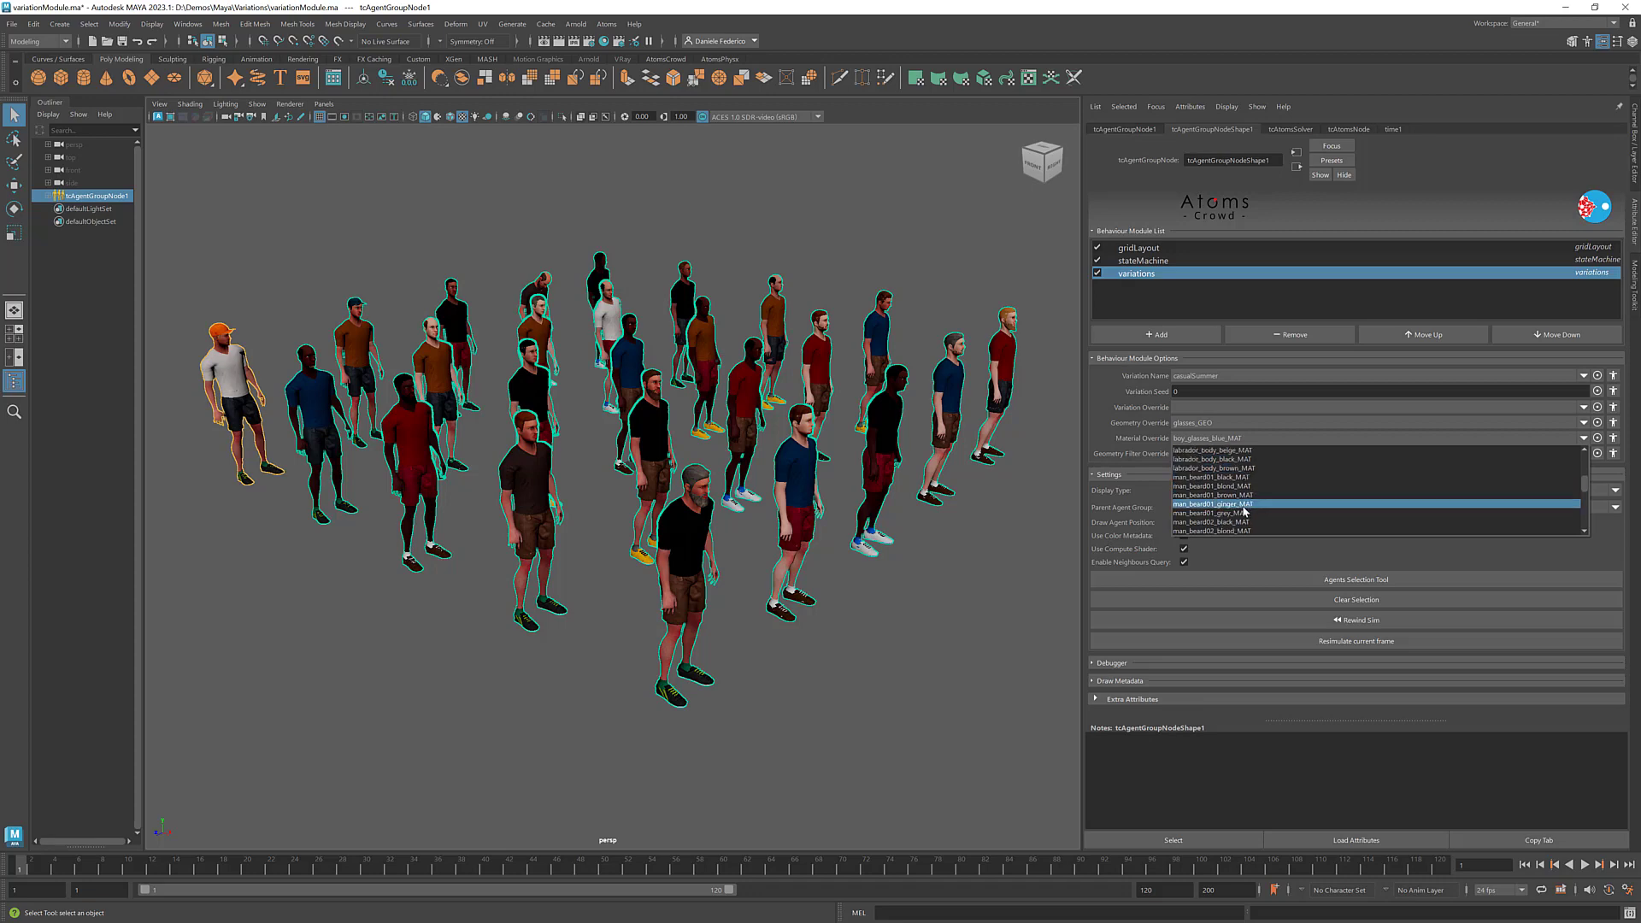
{"action": "scroll", "coordinate": [1243, 509], "scroll_direction": "down", "scroll_amount": 8}
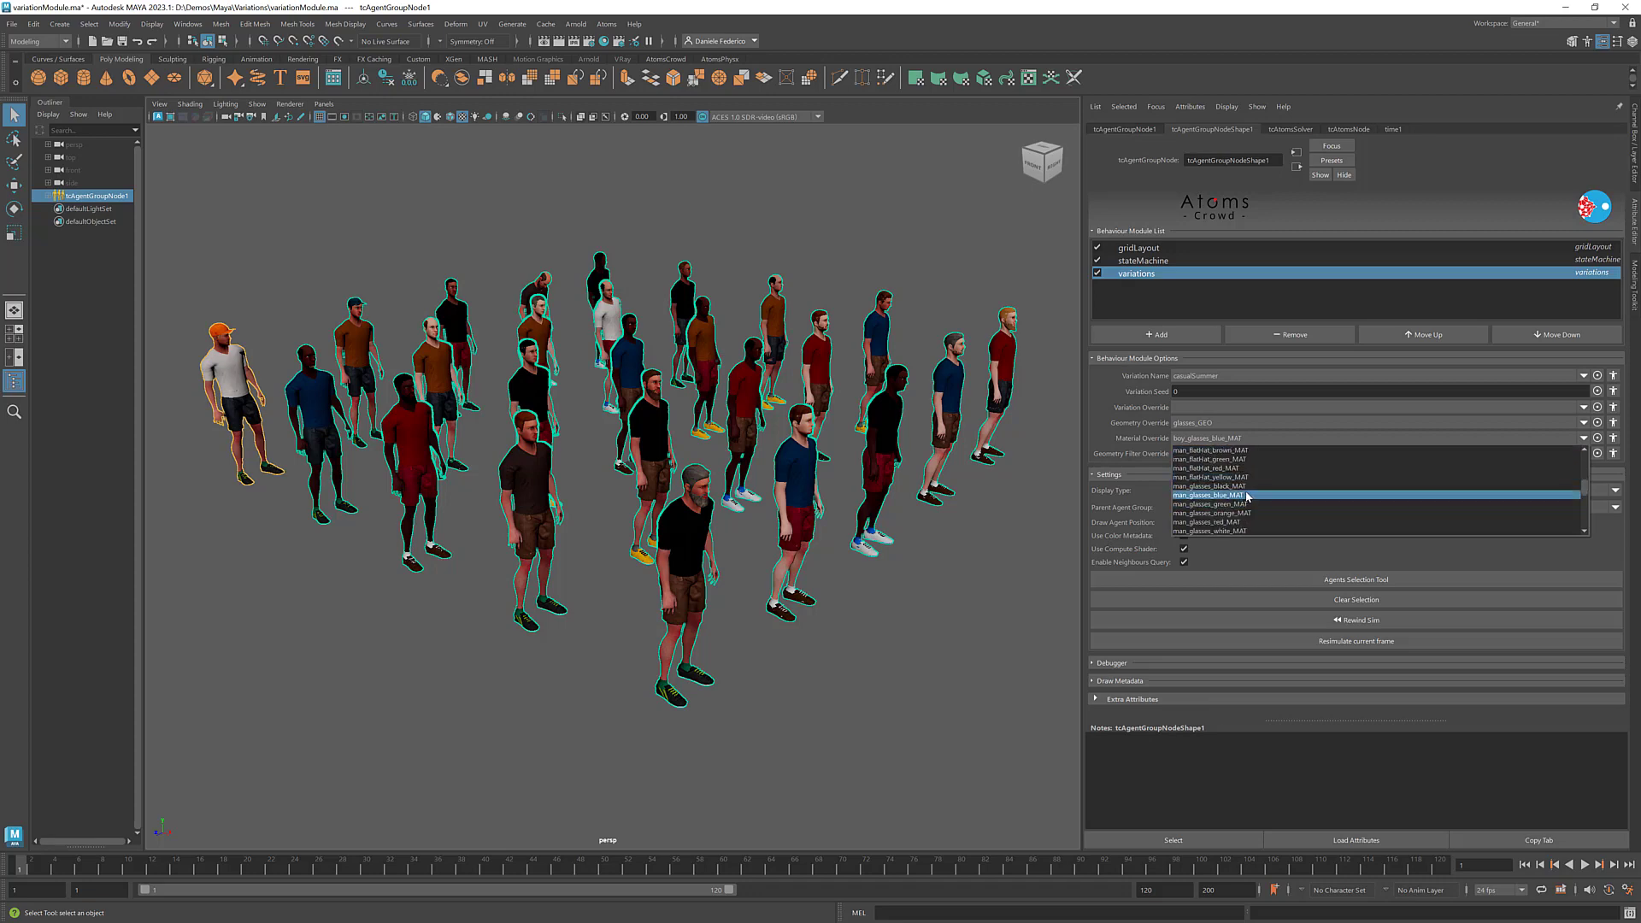
{"action": "left_click", "coordinate": [1245, 496]}
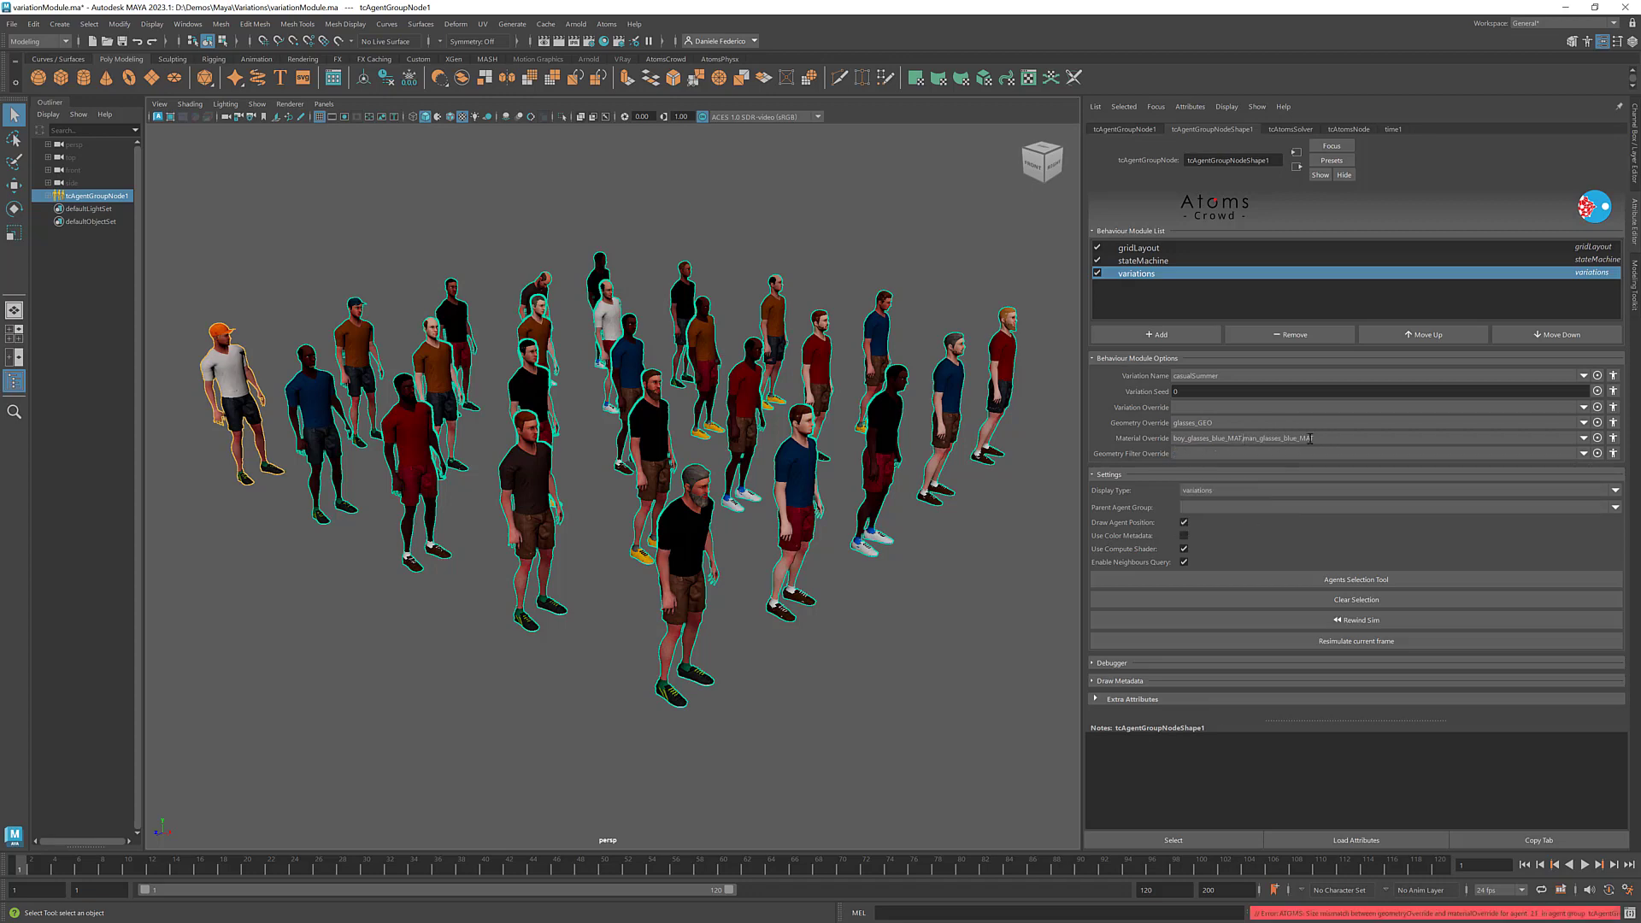
- Clear the group-wide Geometry Override and Material Override values of the variations module
{"action": "key", "text": "shift+Home"}
{"action": "key", "text": "BackSpace"}
{"action": "key", "text": "Return"}
{"action": "double_click", "coordinate": [1242, 422]}
{"action": "key", "text": "BackSpace"}
{"action": "double_click", "coordinate": [1231, 438]}
{"action": "key", "text": "BackSpace"}
- Set a per-agent Geometry Override of glasses_GEO for agent 24 and close the Agent Override window
{"action": "left_click", "coordinate": [1613, 422]}
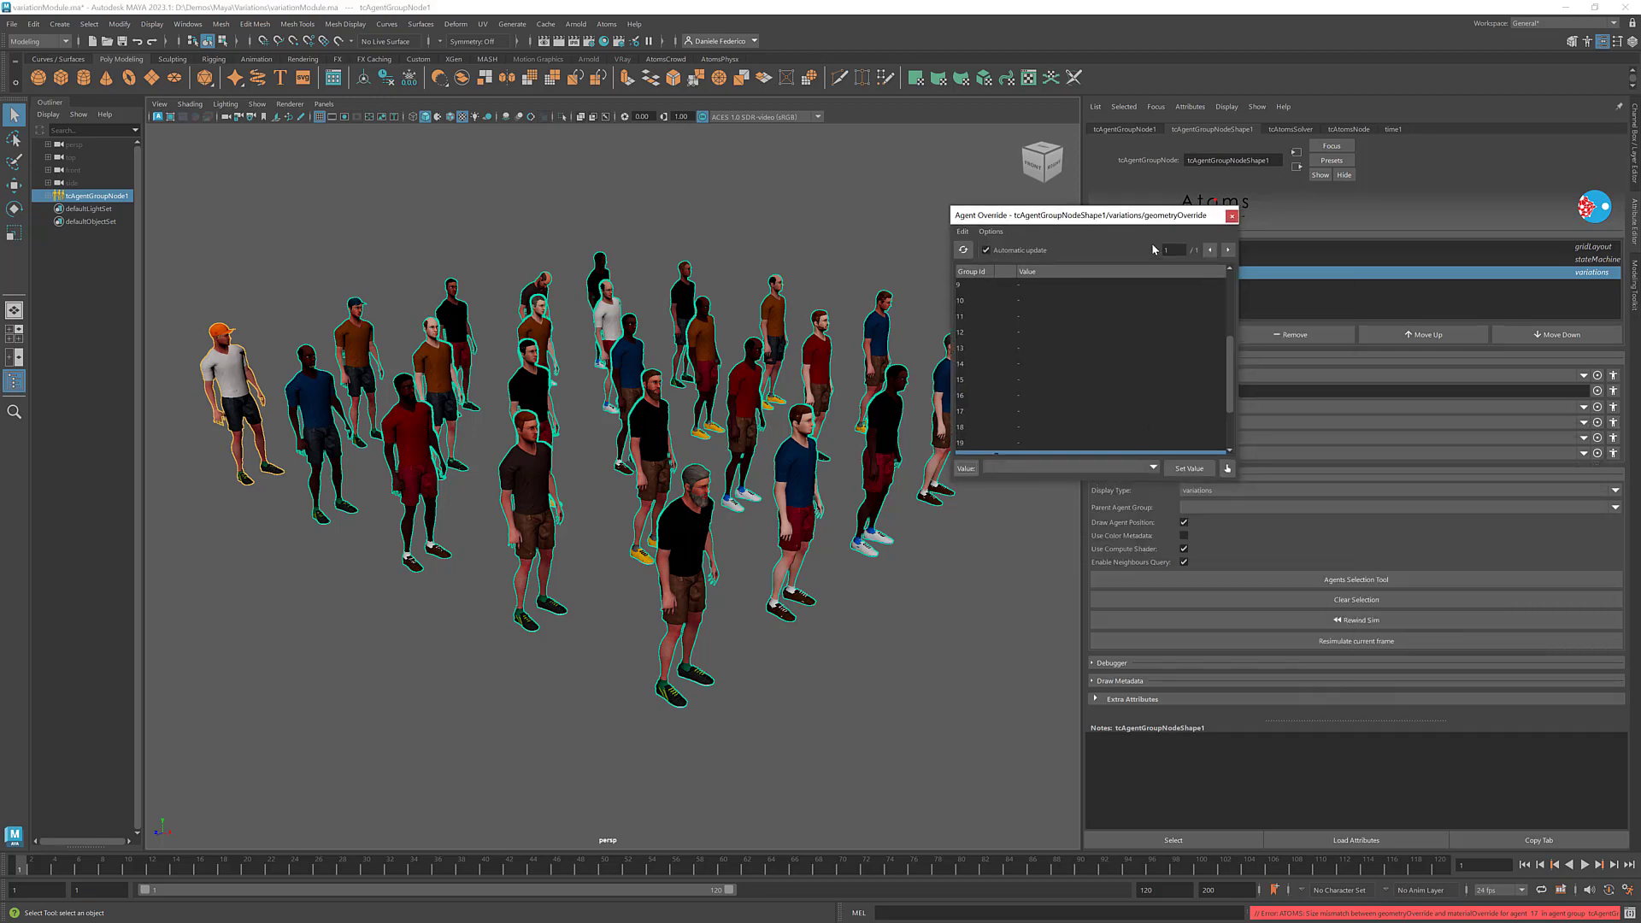
{"action": "left_click_drag", "start_coordinate": [1172, 439], "coordinate": [1175, 527]}
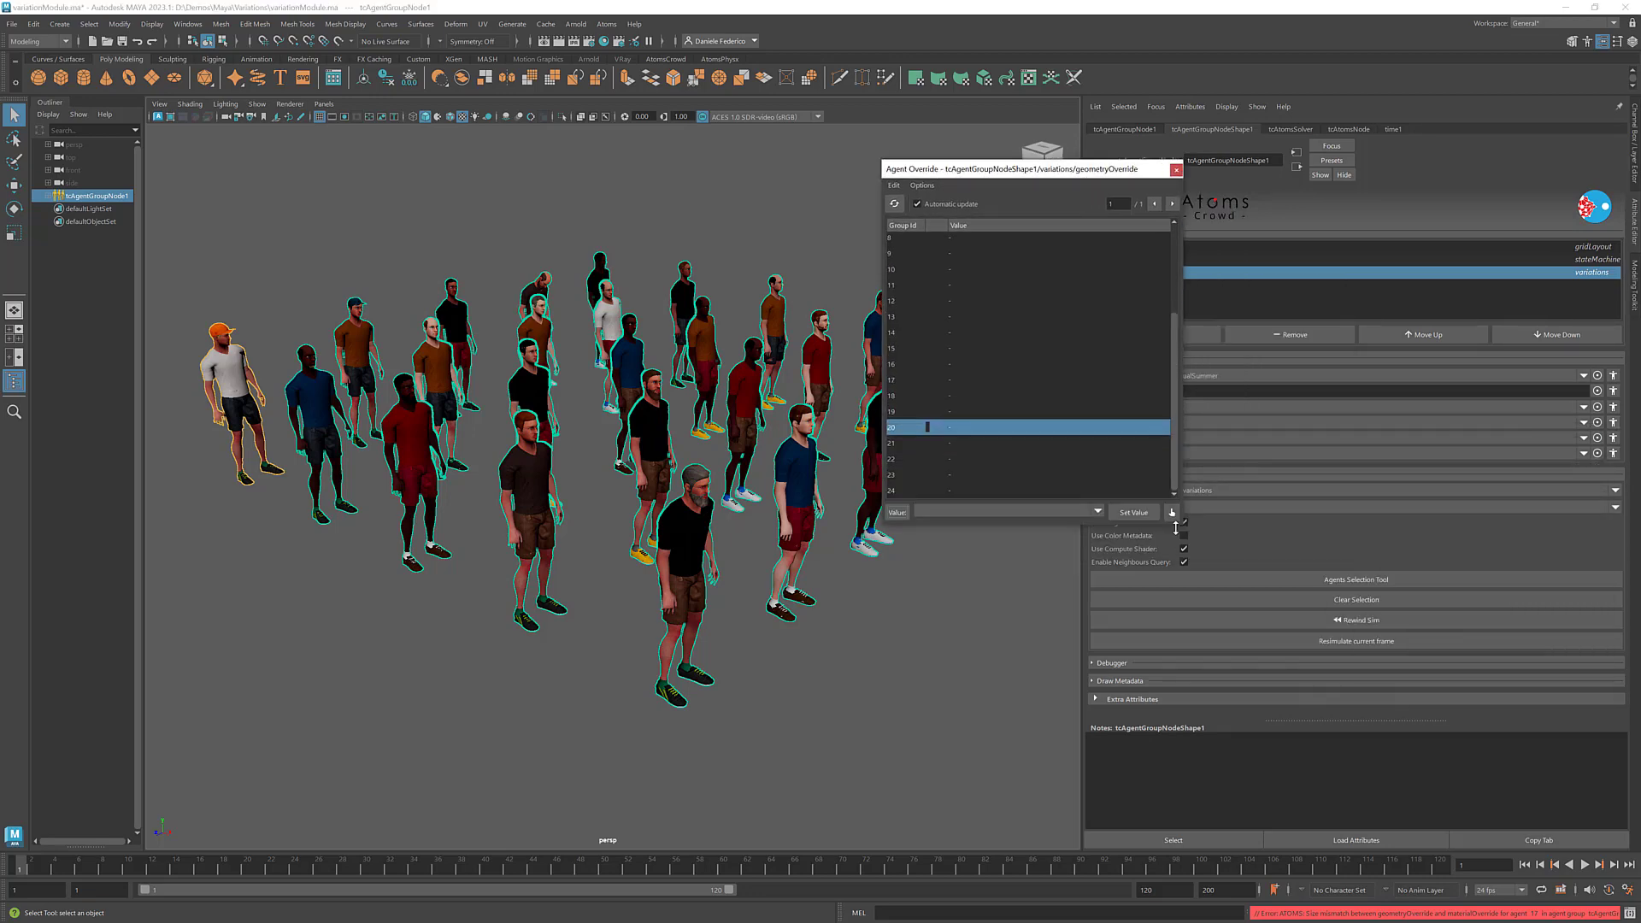
{"action": "left_click", "coordinate": [960, 490]}
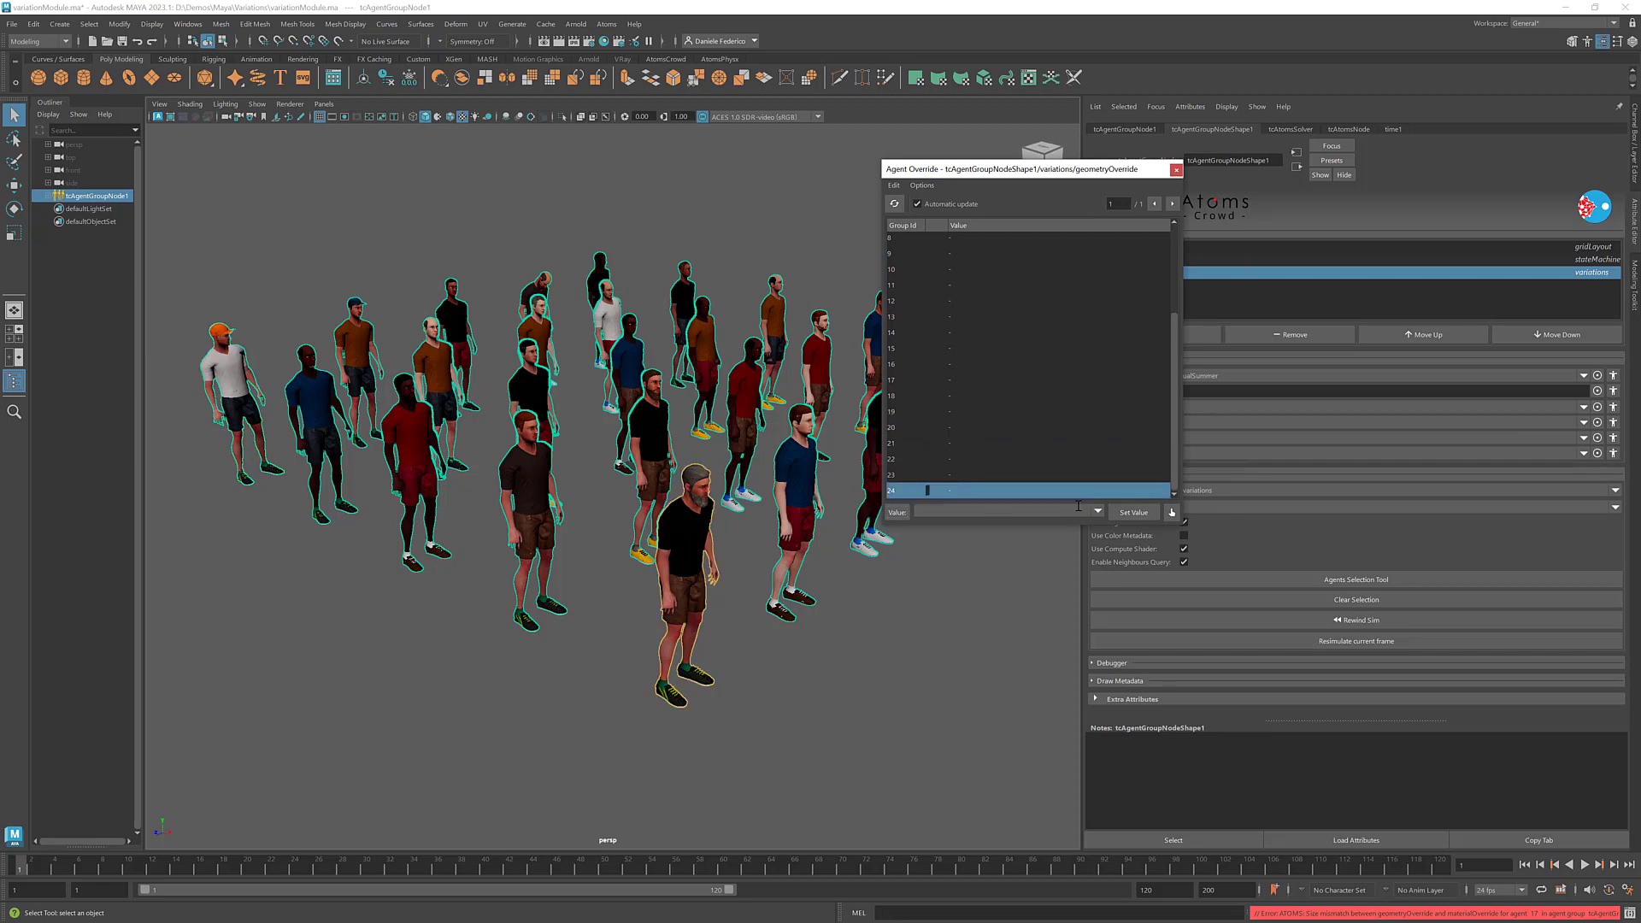
{"action": "type", "text": "glasses_GEO"}
{"action": "key", "text": "Return"}
{"action": "left_click", "coordinate": [1177, 170]}
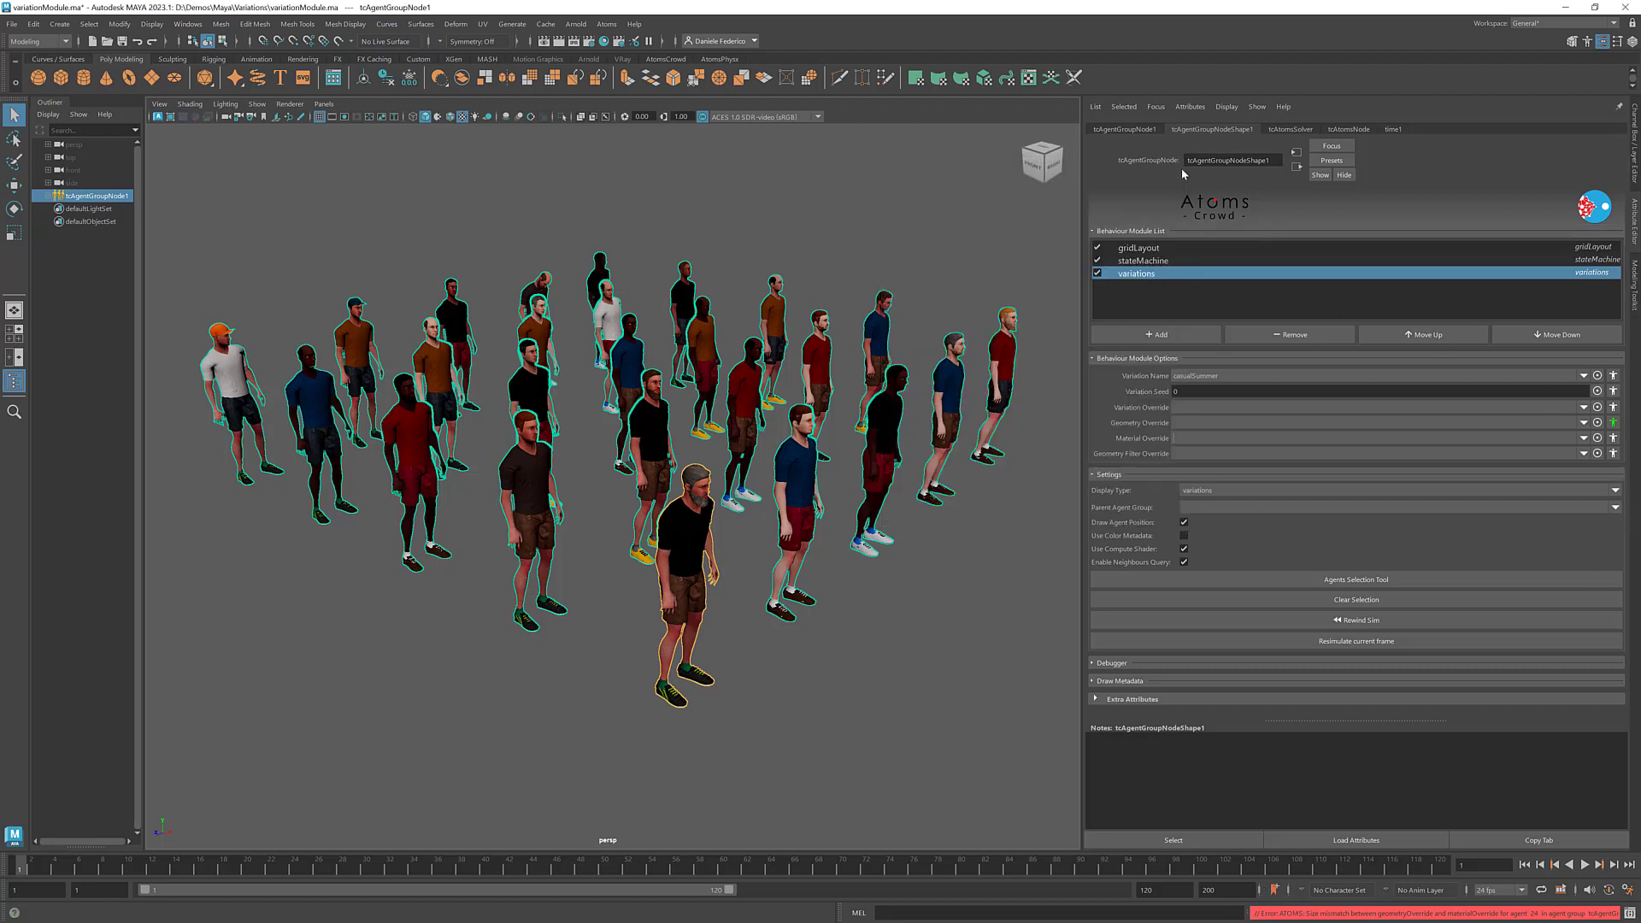
- Set a per-agent Material Override of man_glasses_red_MAT for agent 24 and close the Agent Override window
{"action": "left_click", "coordinate": [1613, 437]}
{"action": "left_click_drag", "start_coordinate": [1412, 453], "coordinate": [1056, 200]}
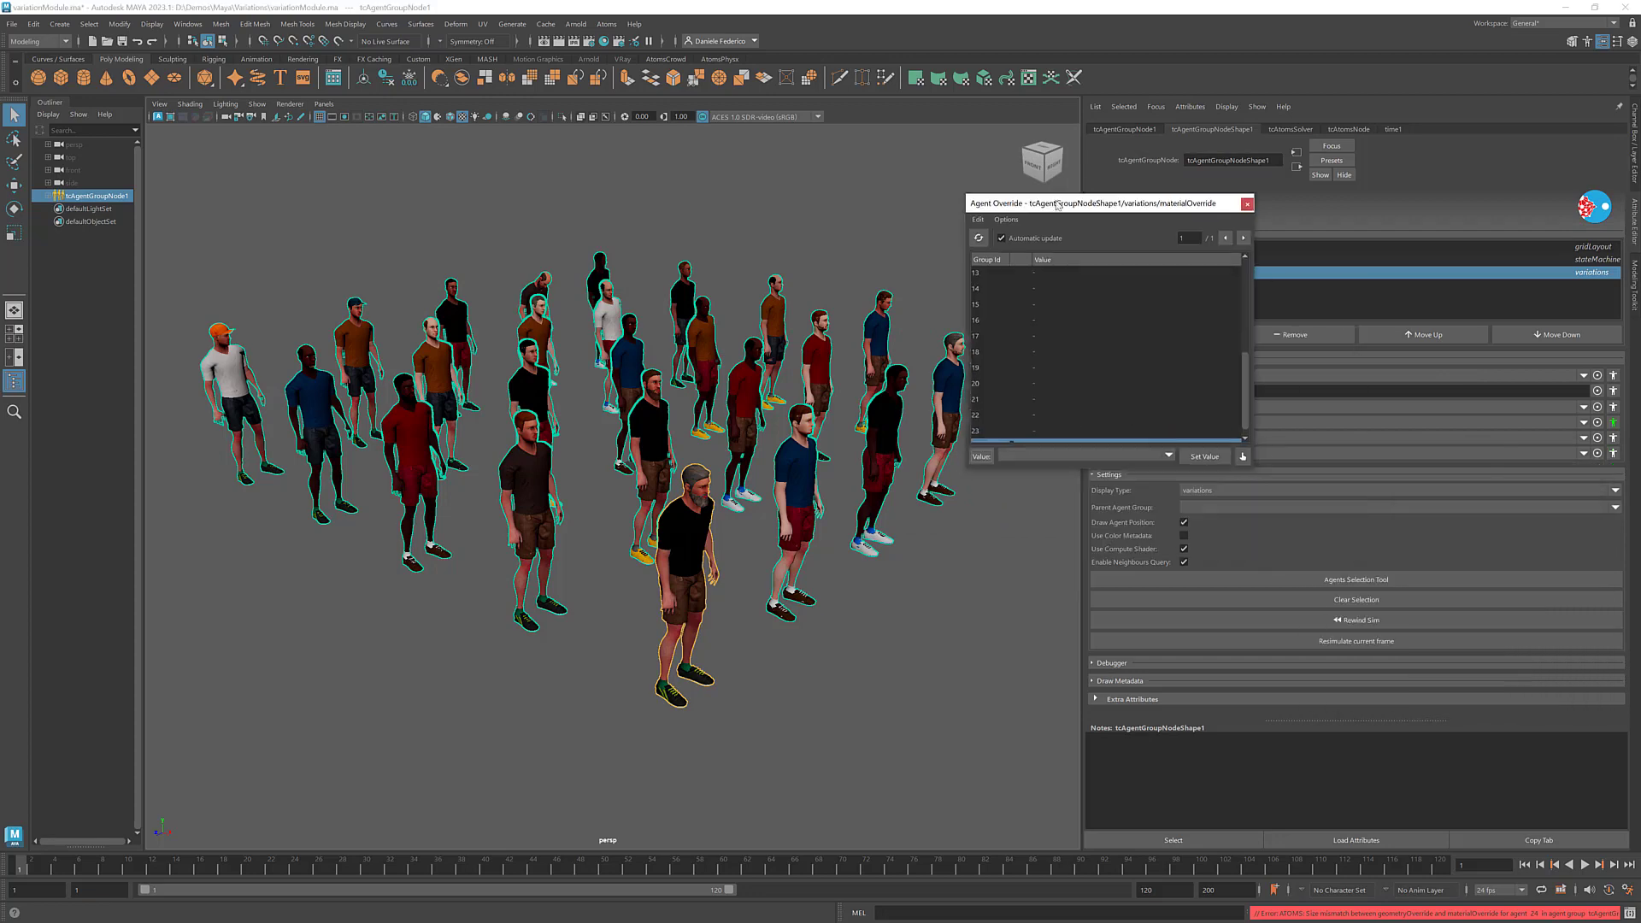
{"action": "left_click_drag", "start_coordinate": [1253, 494], "coordinate": [1278, 591]}
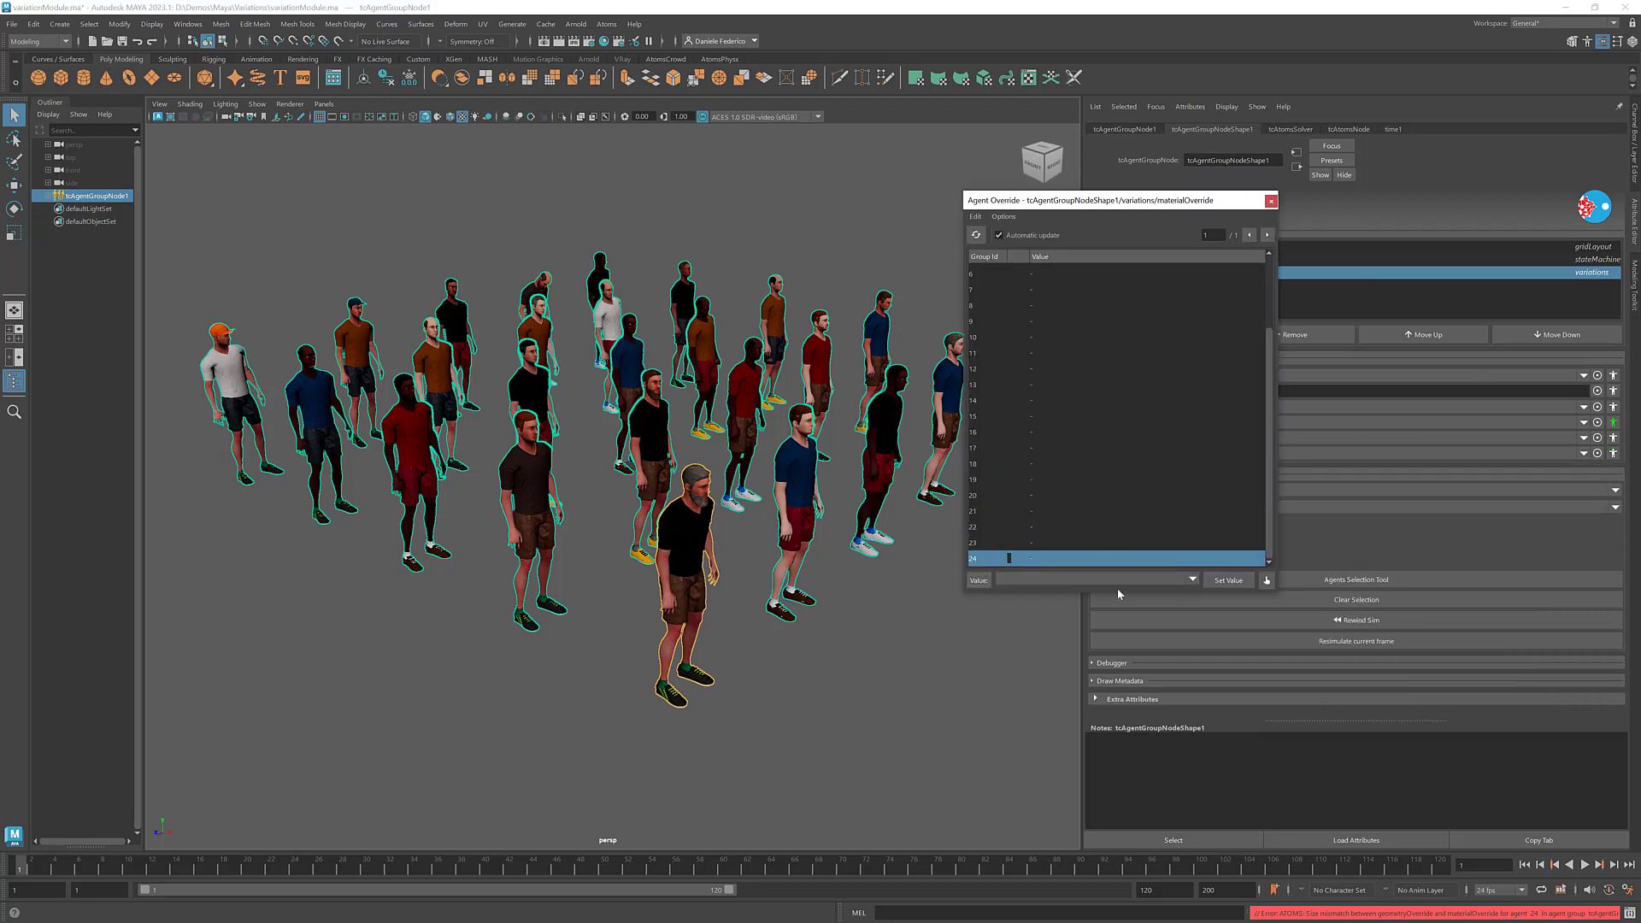
{"action": "left_click", "coordinate": [1192, 581]}
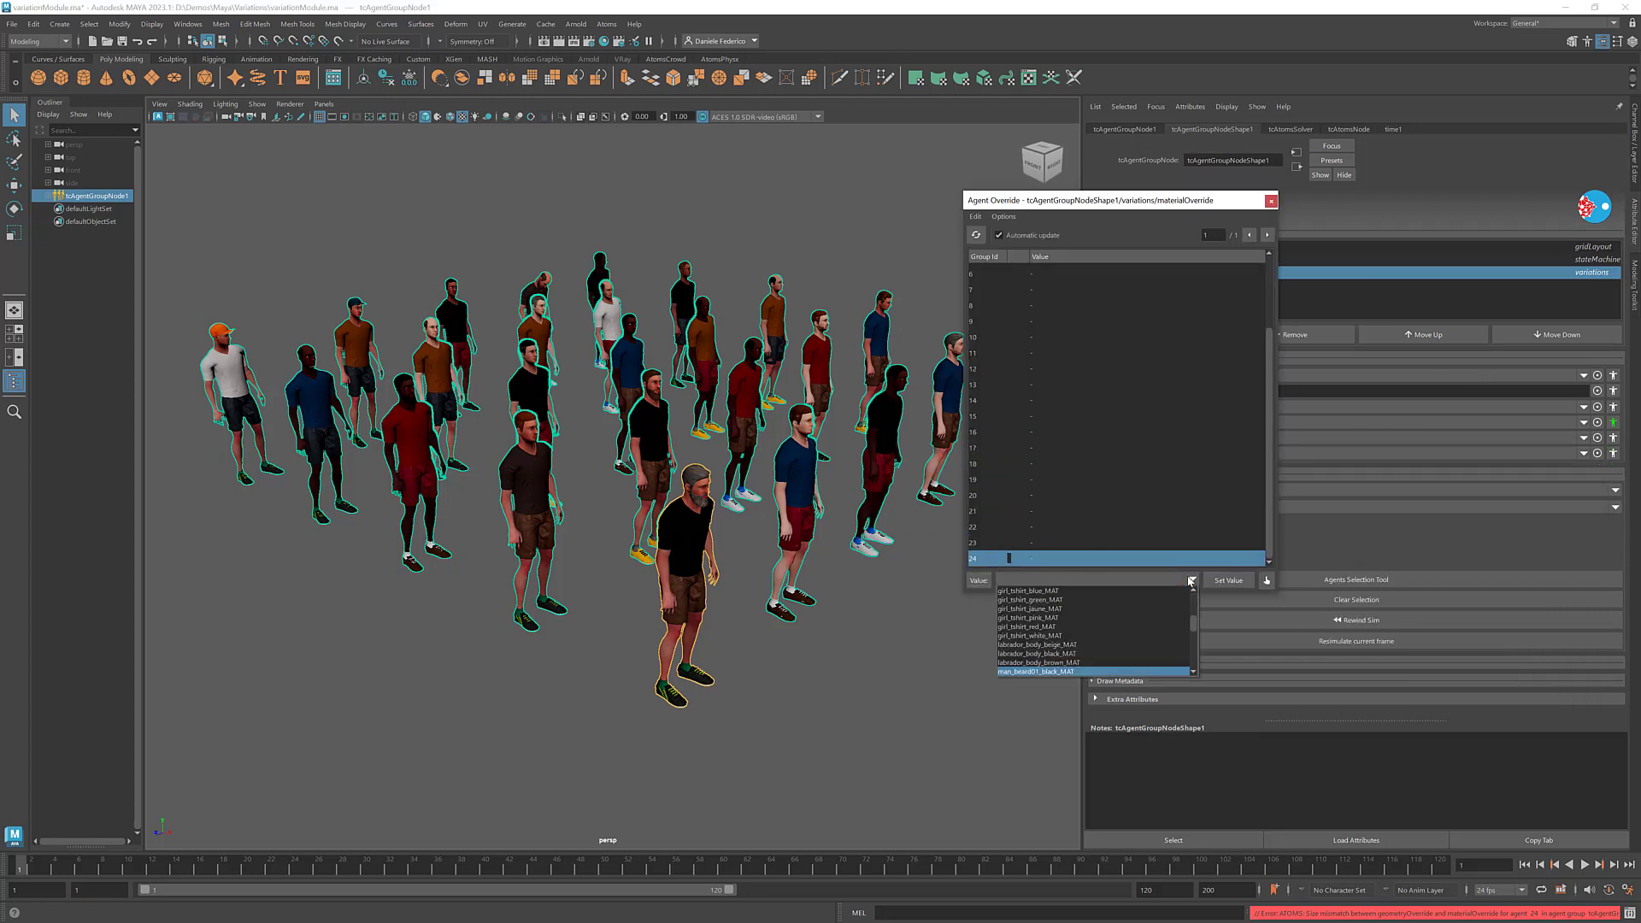
{"action": "scroll", "coordinate": [1133, 628], "scroll_direction": "down", "scroll_amount": 8}
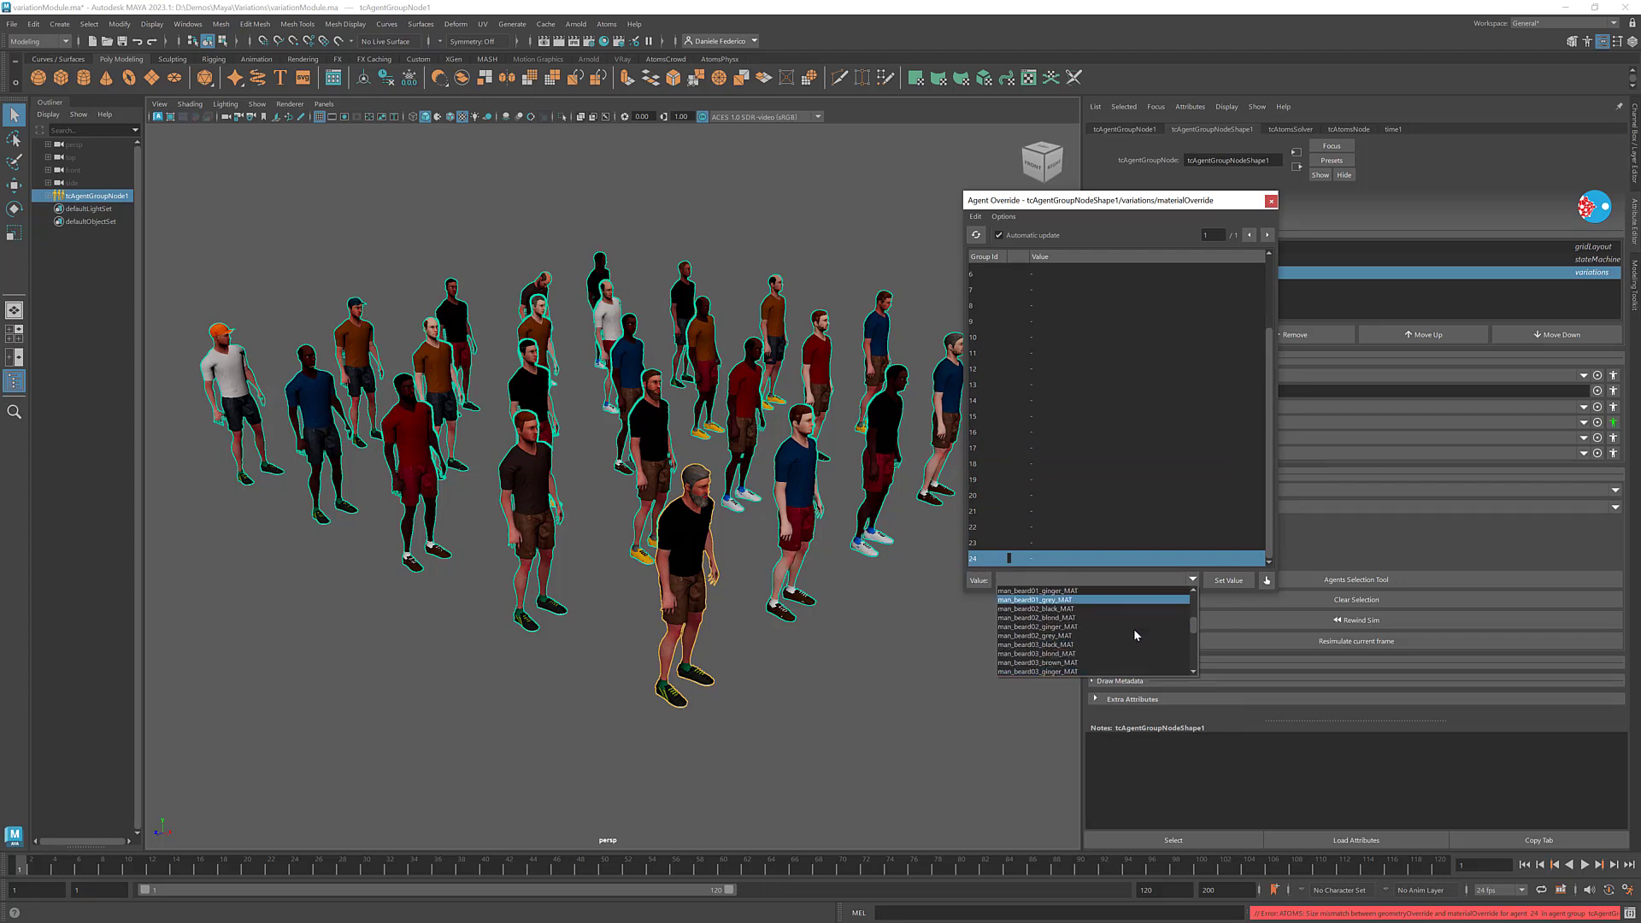
{"action": "left_click", "coordinate": [1111, 663]}
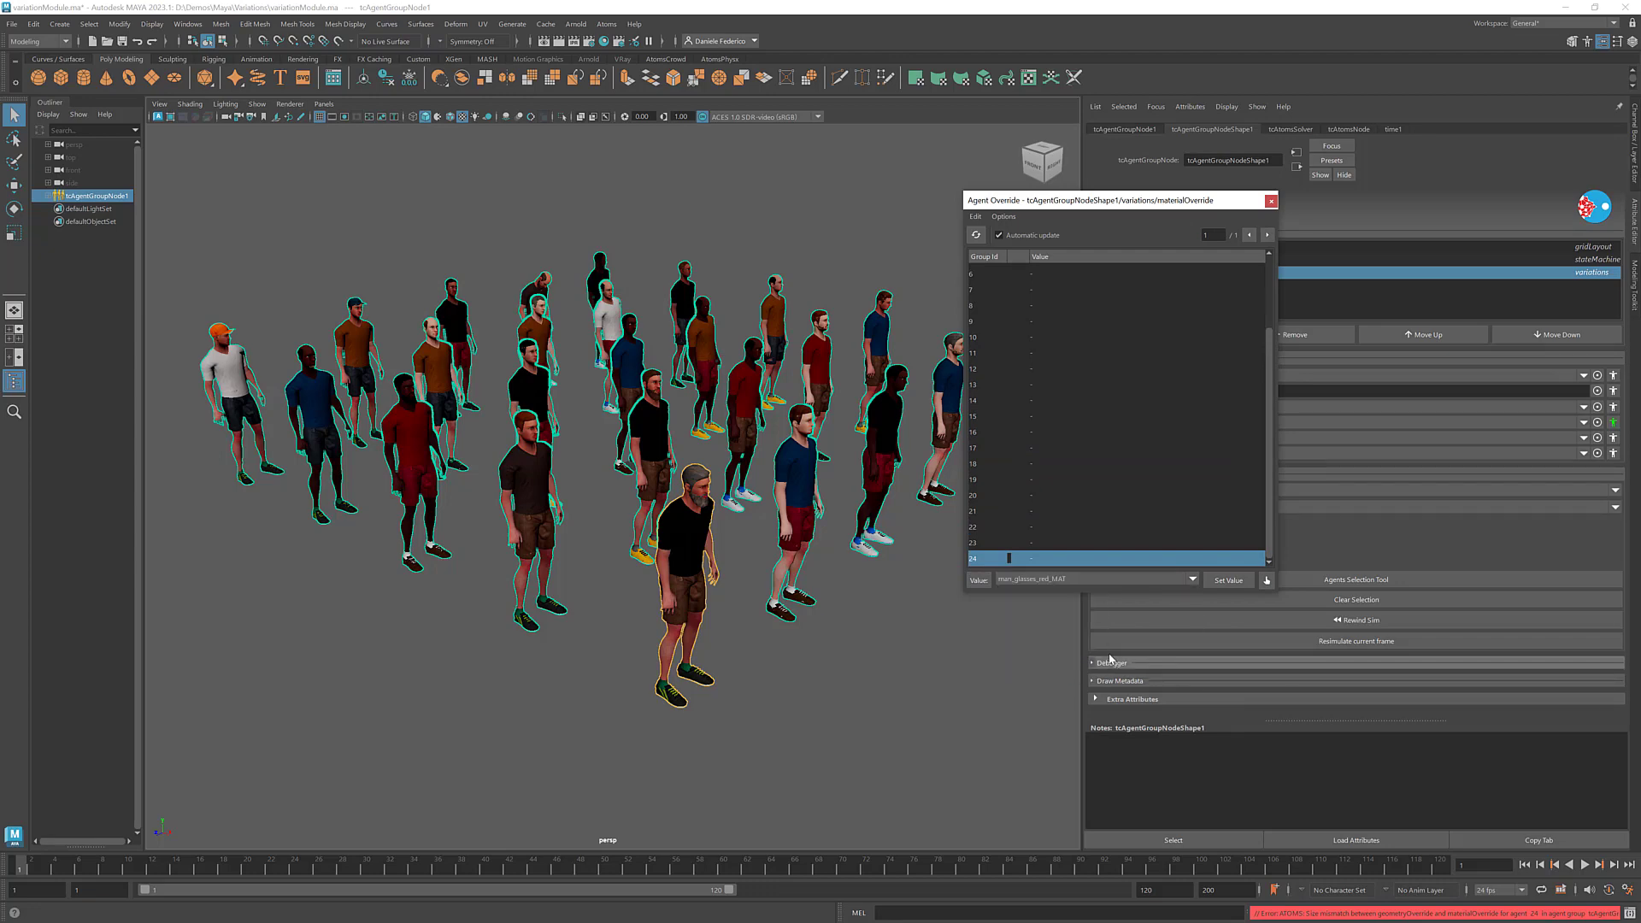
{"action": "left_click", "coordinate": [1227, 581]}
{"action": "scroll", "coordinate": [747, 516], "scroll_direction": "up", "scroll_amount": 4}
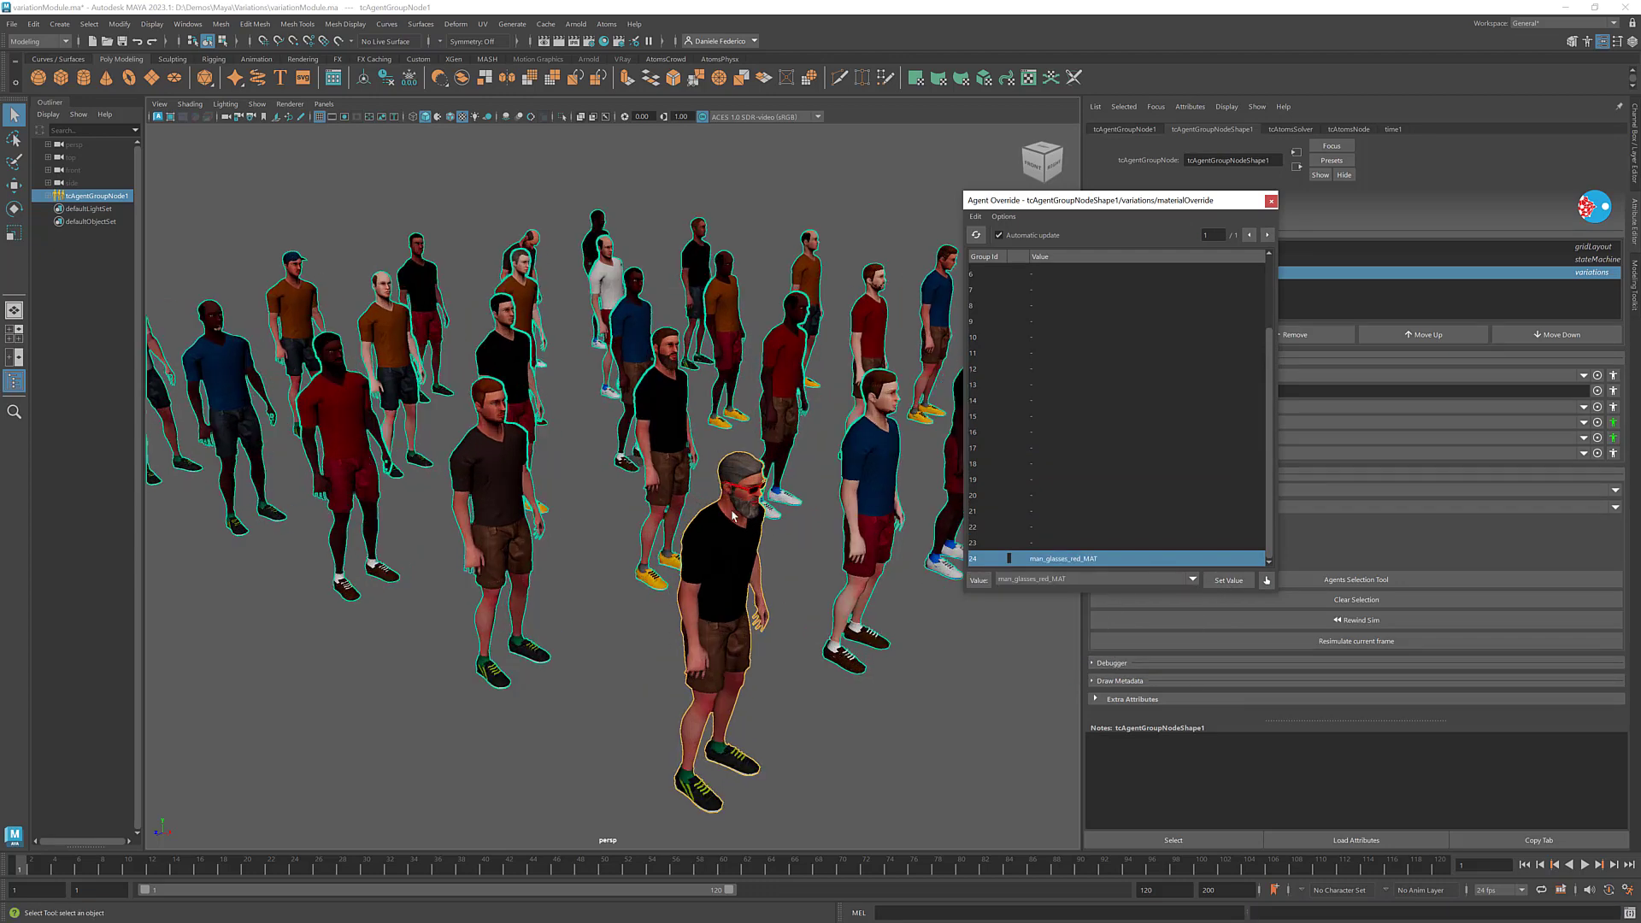
{"action": "middle_click_drag", "start_coordinate": [863, 477], "coordinate": [887, 431], "text": "alt"}
{"action": "left_click", "coordinate": [1271, 200]}
{"action": "scroll", "coordinate": [818, 462], "scroll_direction": "down", "scroll_amount": 3}
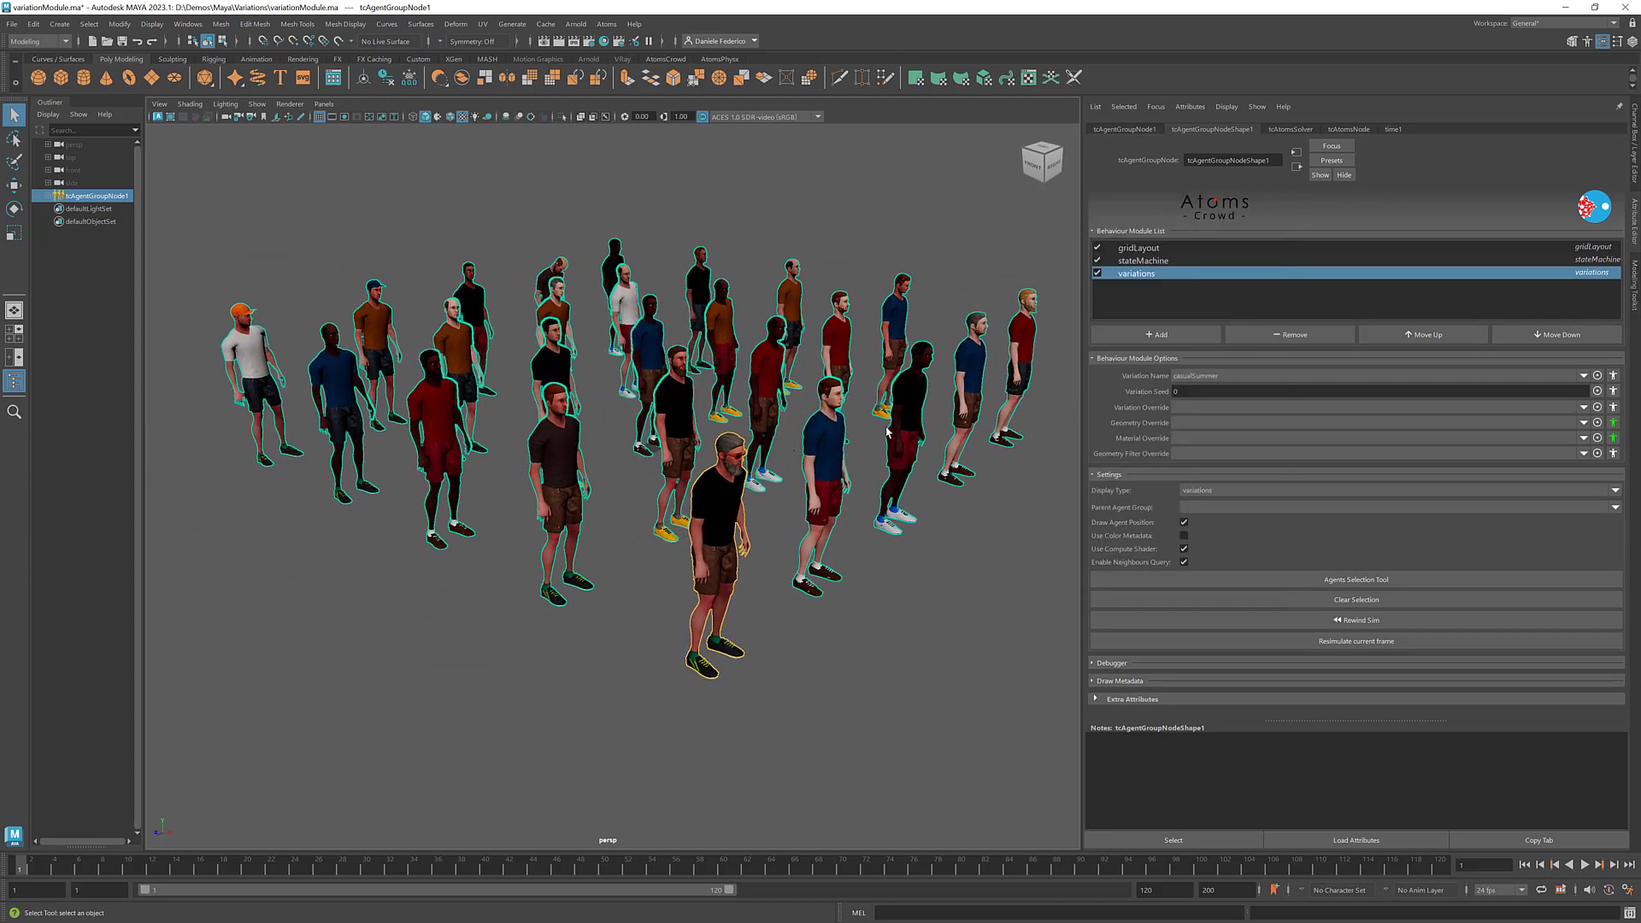
{"action": "middle_click_drag", "start_coordinate": [743, 436], "coordinate": [641, 437], "text": "alt"}
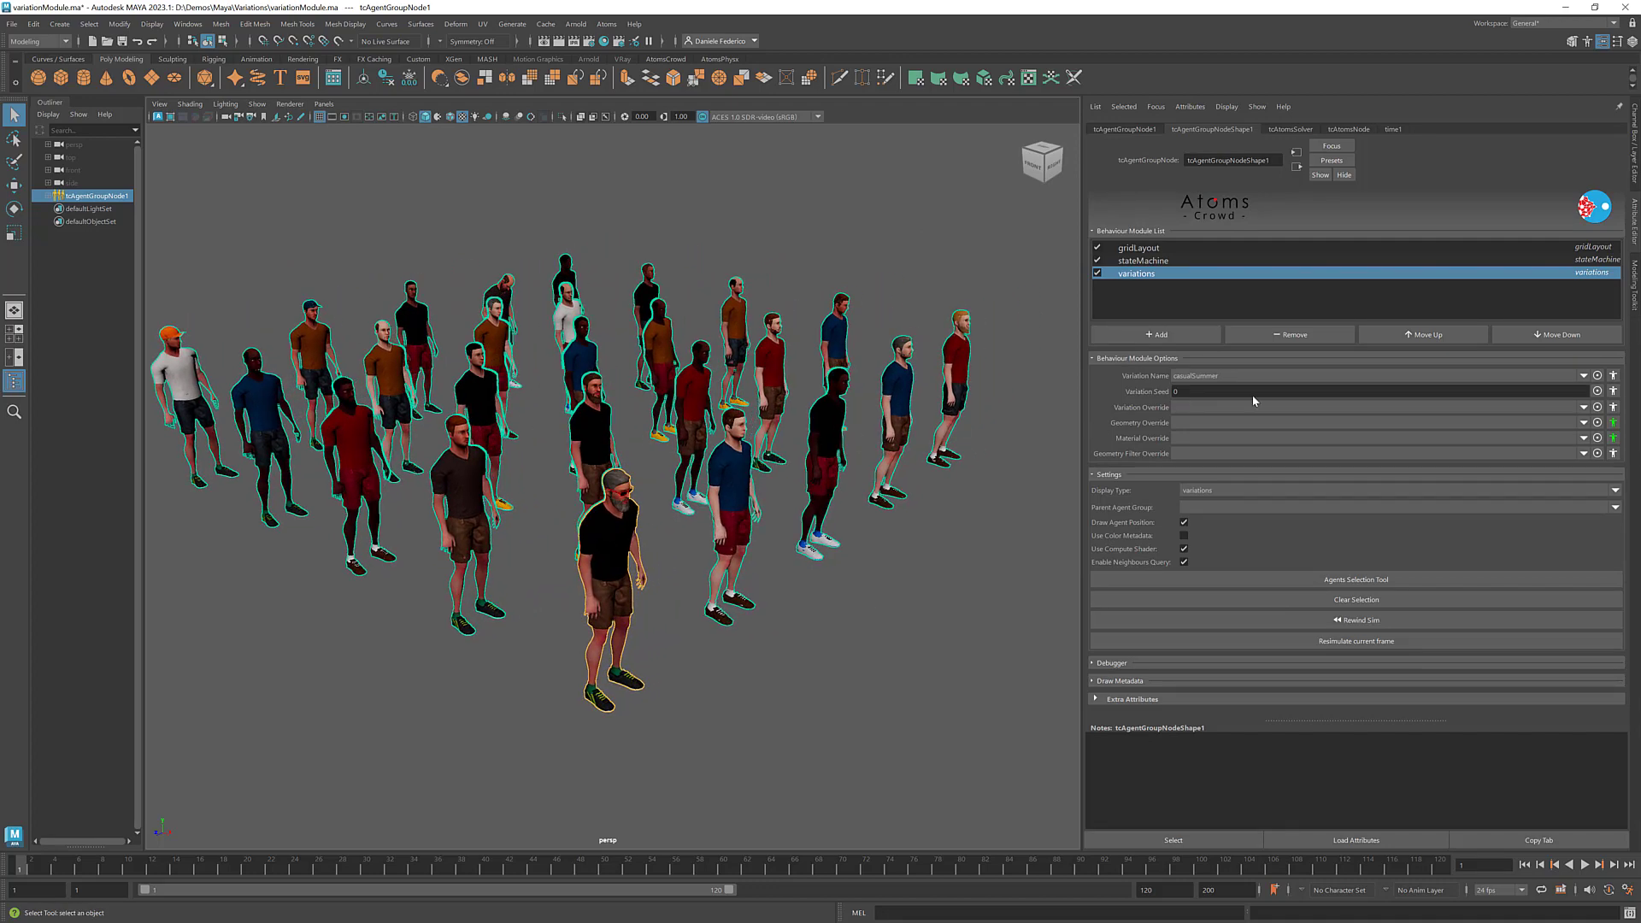
{"action": "right_click_drag", "start_coordinate": [840, 456], "coordinate": [818, 456], "text": "alt"}
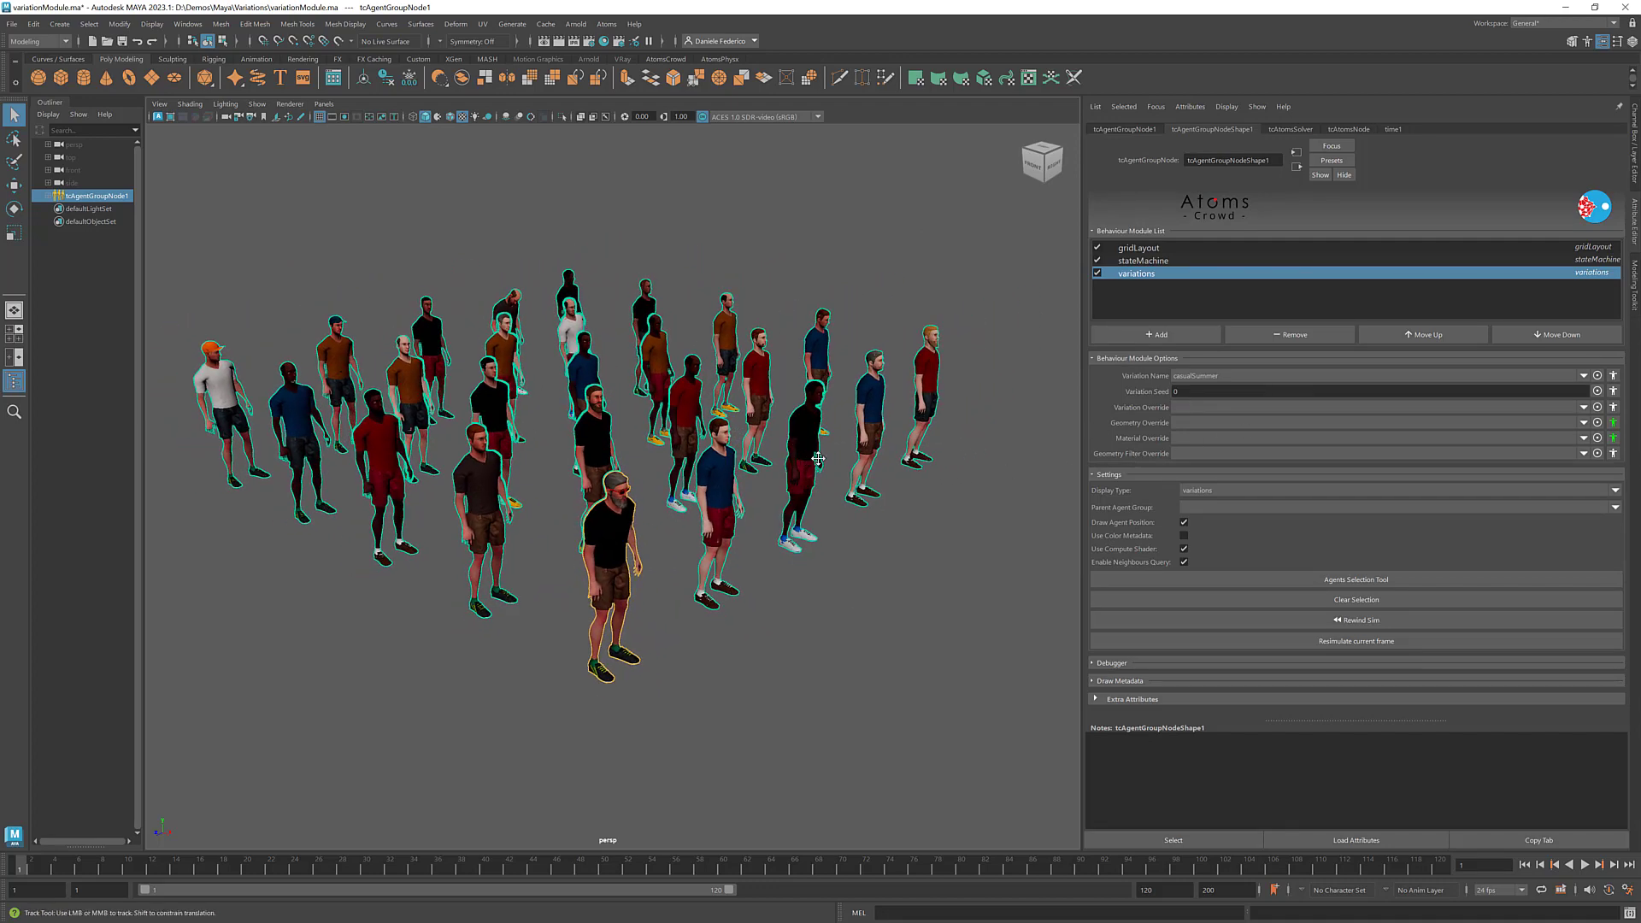
{"action": "middle_click_drag", "start_coordinate": [818, 457], "coordinate": [847, 460], "text": "alt"}
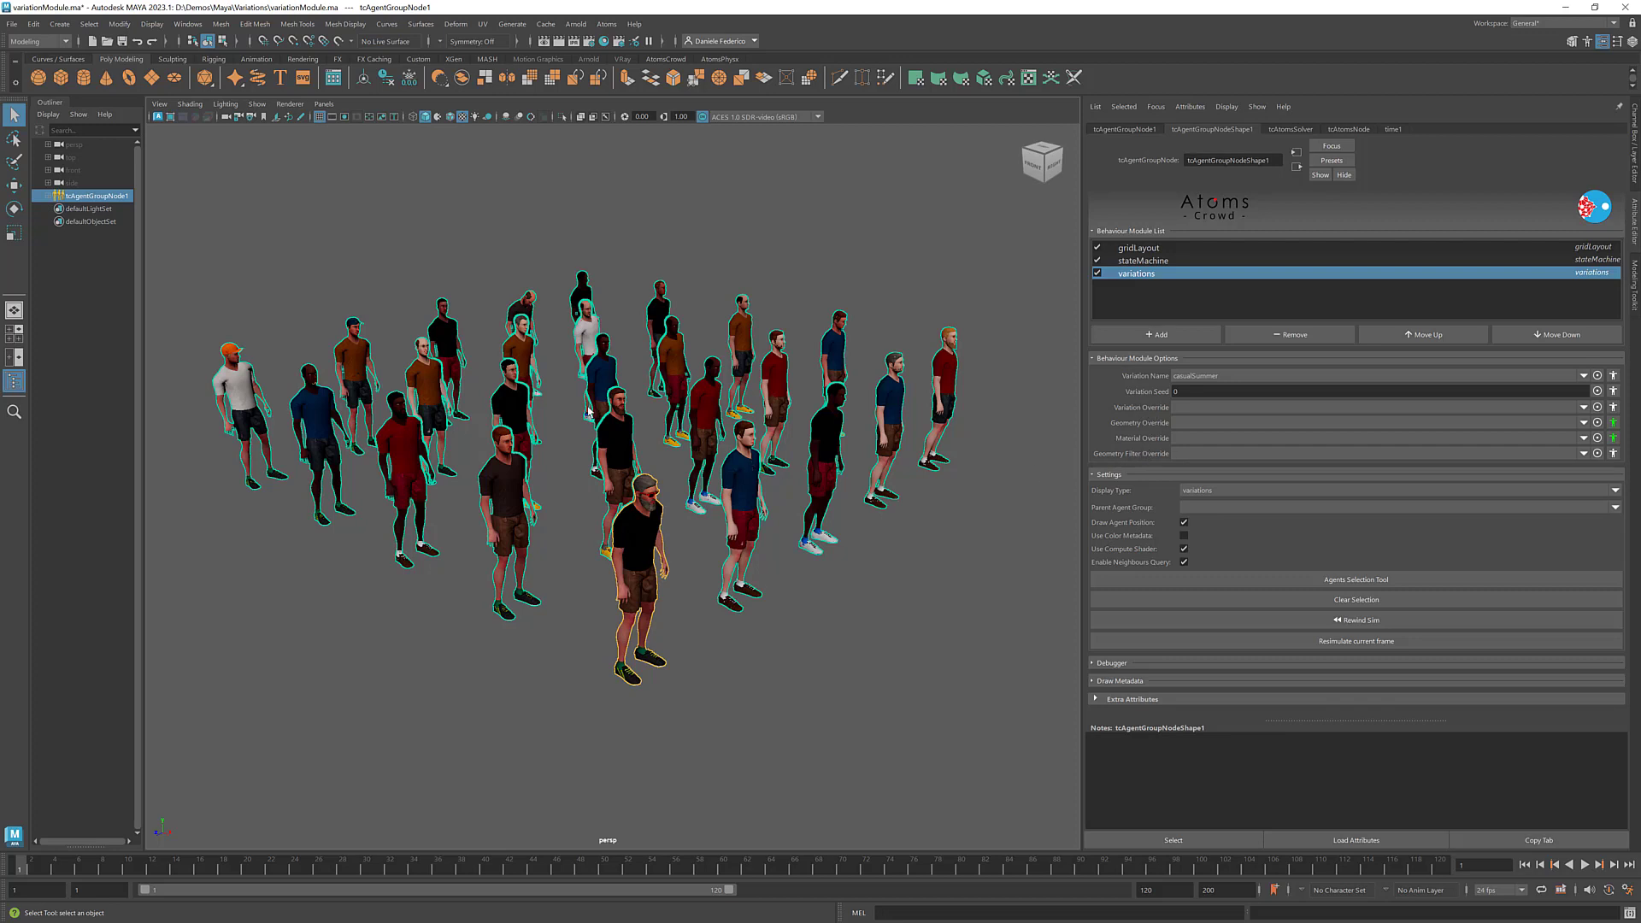
- Set the variations module's Geometry Filter Override to hat_GEO for the whole agent group
{"action": "left_click", "coordinate": [1583, 455]}
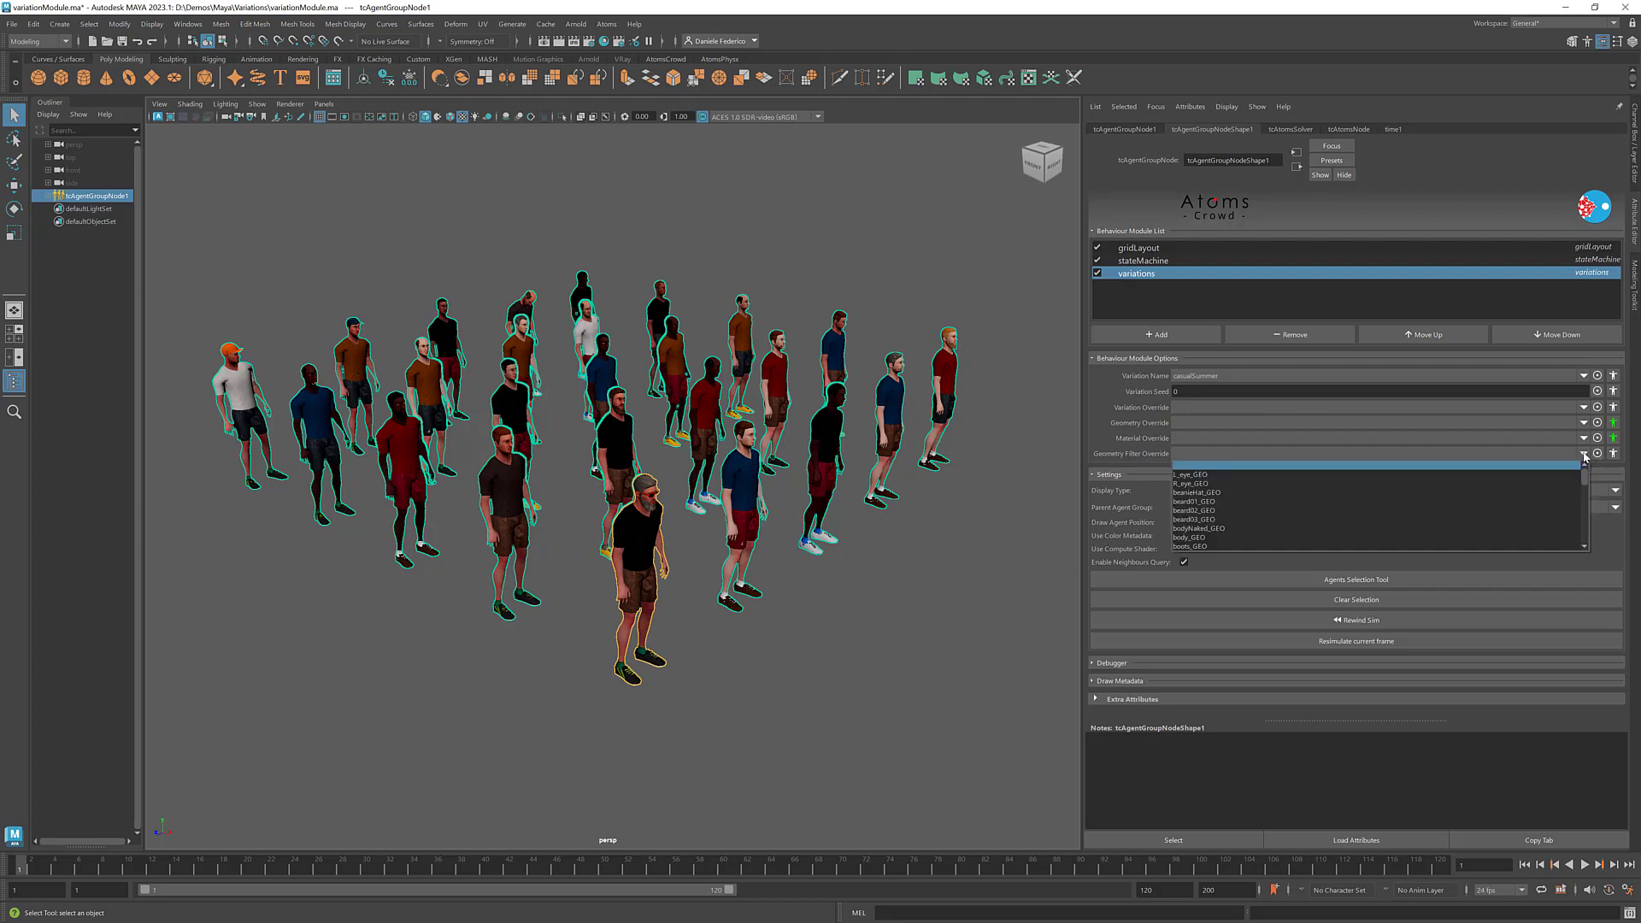
{"action": "key", "text": "h"}
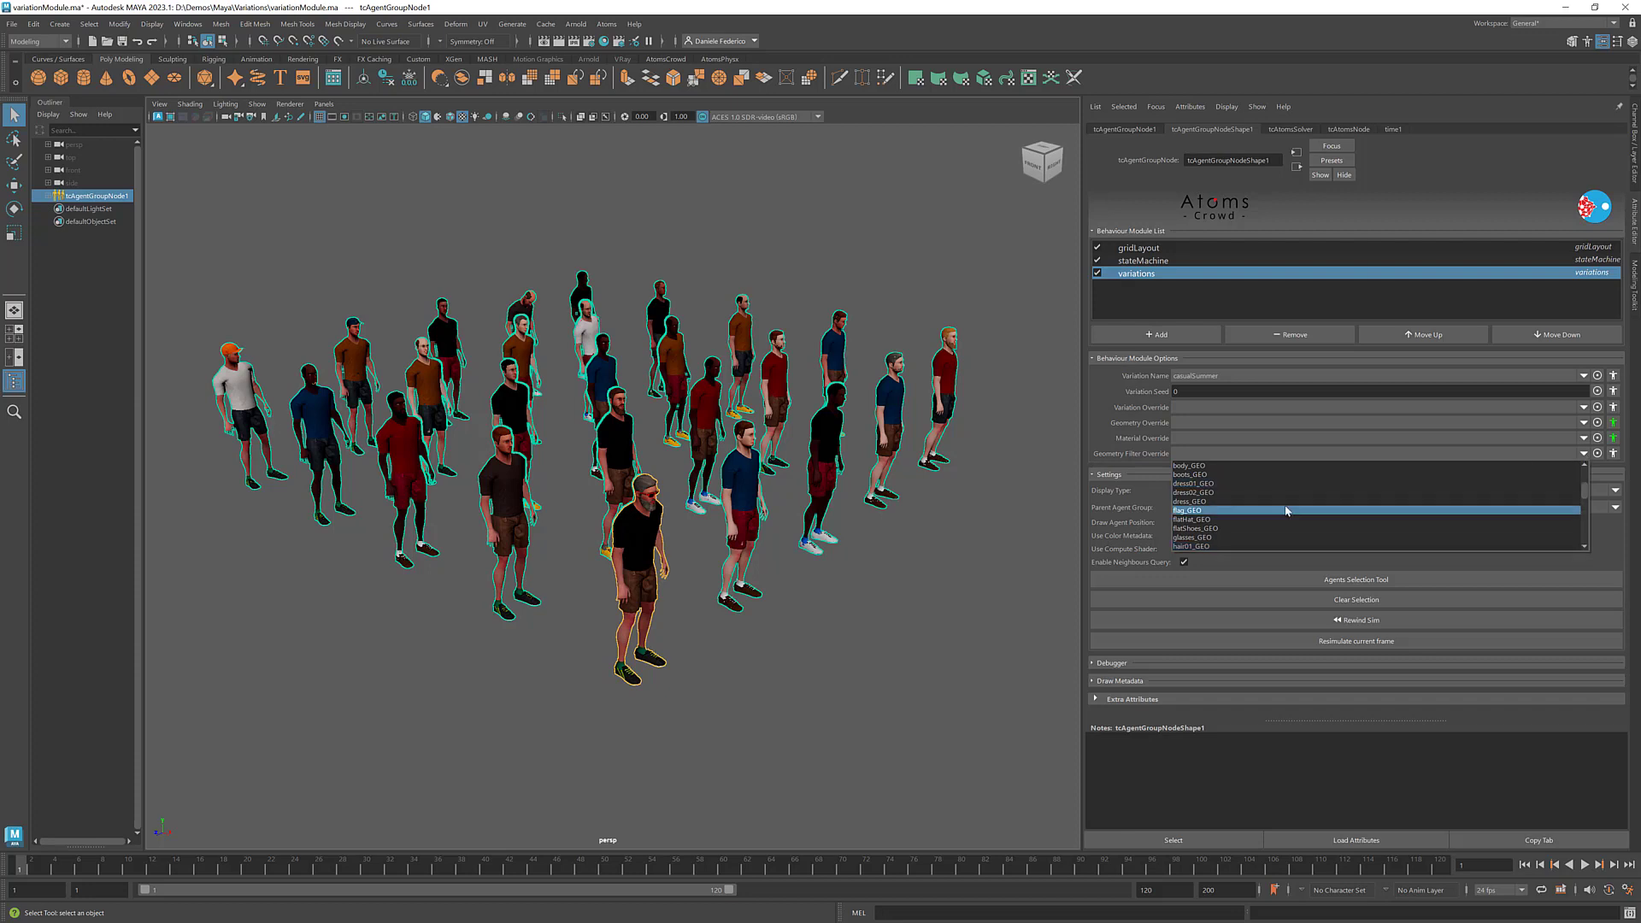
{"action": "scroll", "coordinate": [1284, 504], "scroll_direction": "down", "scroll_amount": 3}
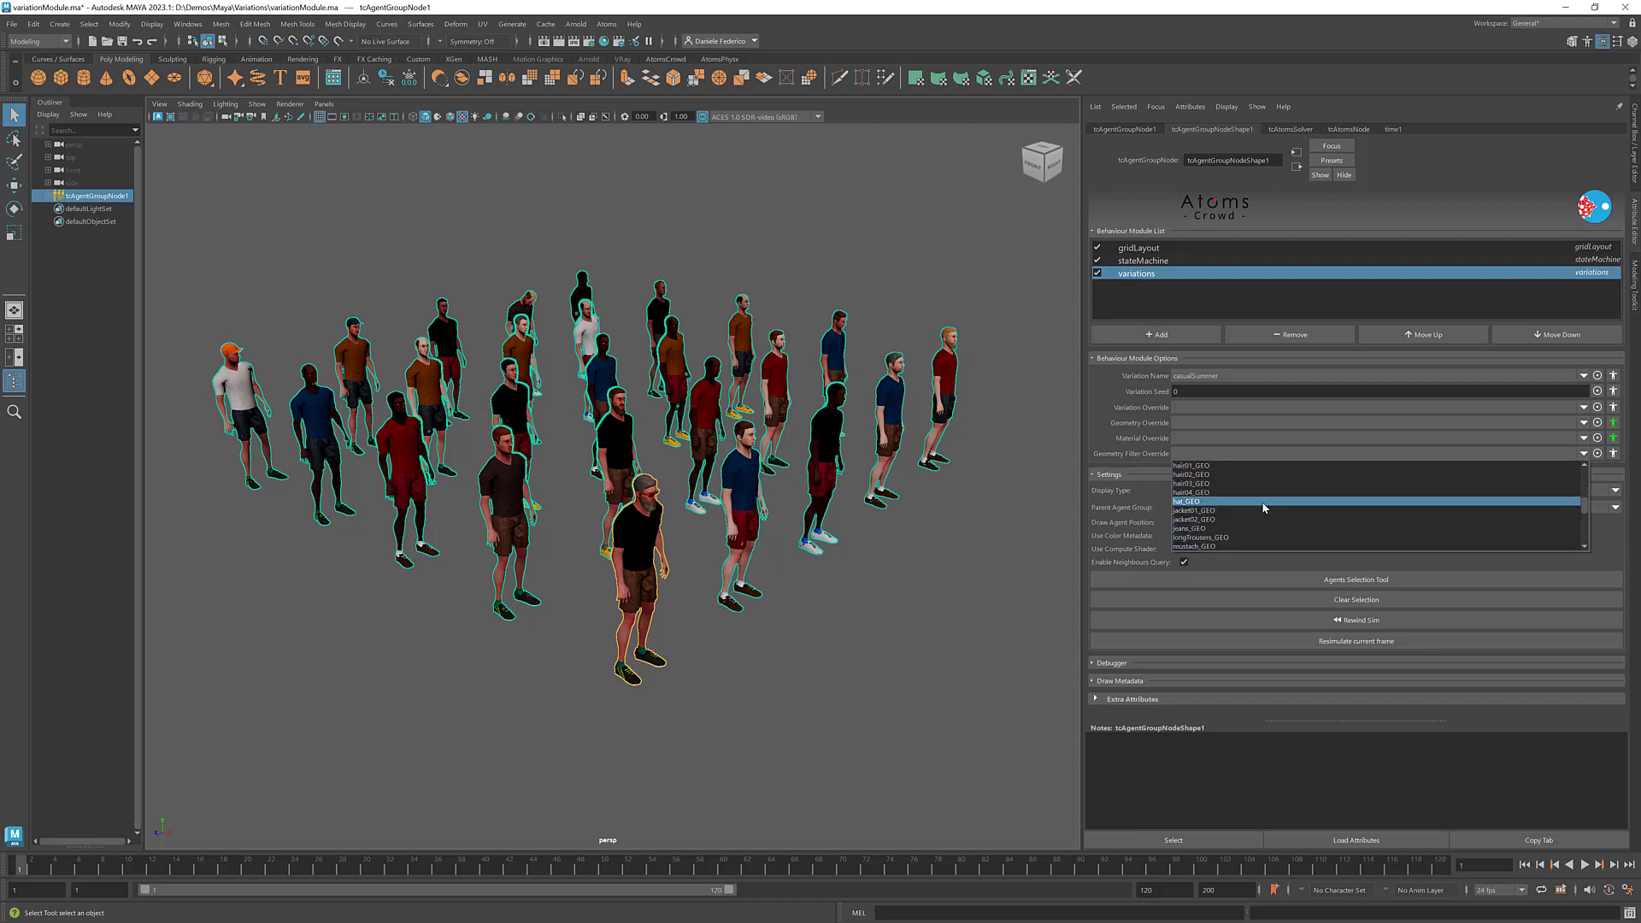
{"action": "left_click", "coordinate": [1263, 506]}
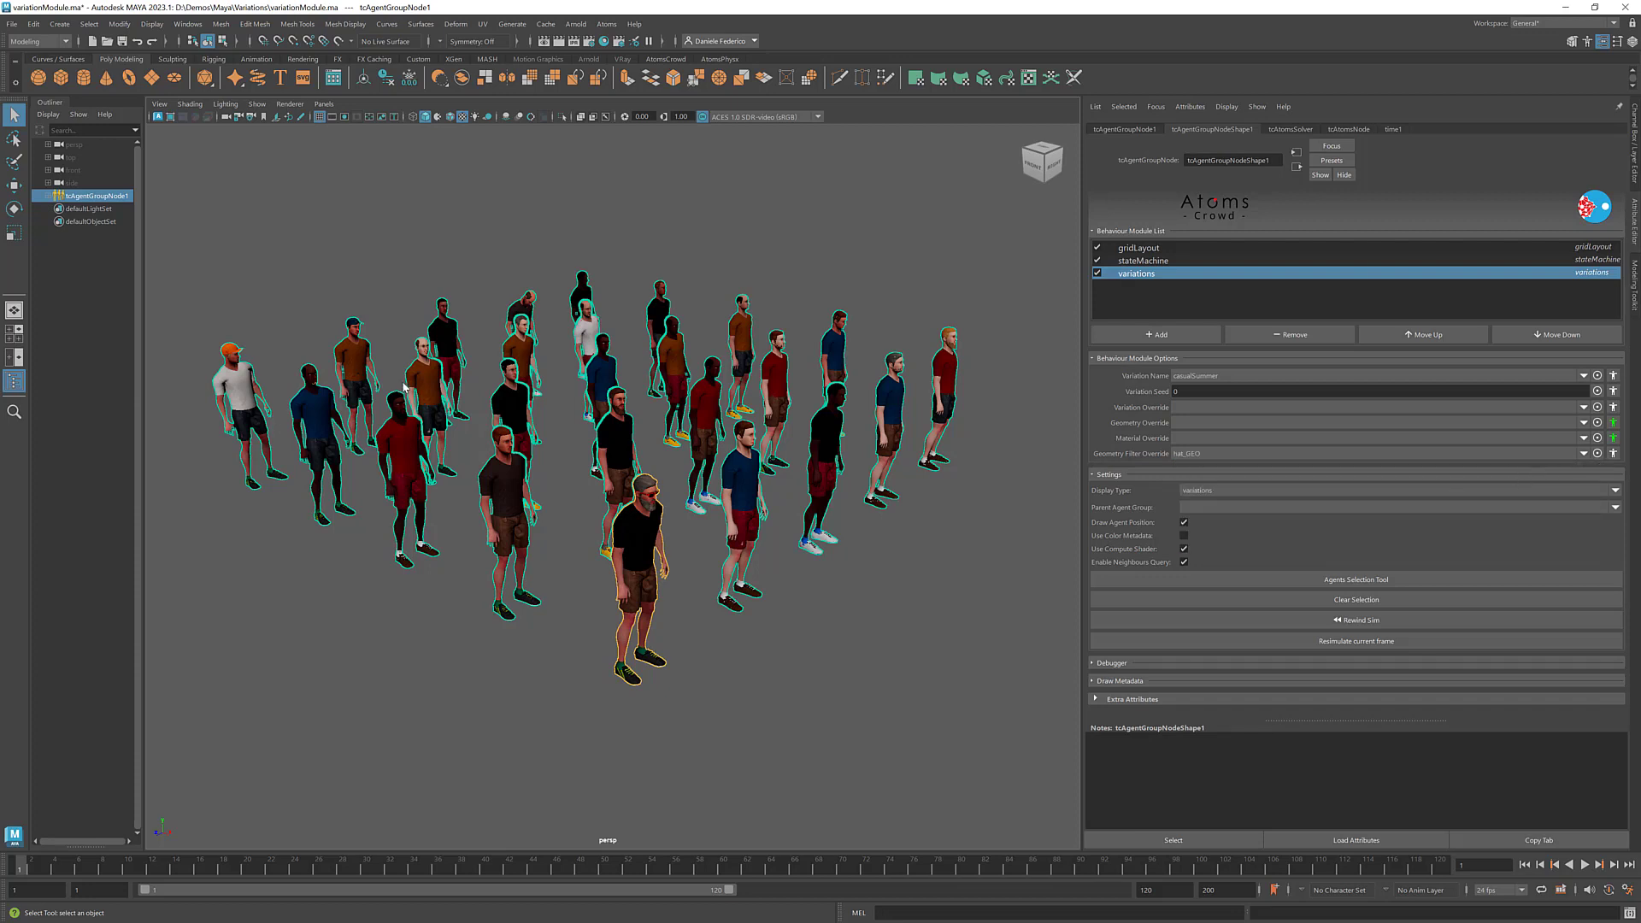
{"action": "scroll", "coordinate": [229, 349], "scroll_direction": "up", "scroll_amount": 1}
{"action": "middle_click_drag", "start_coordinate": [205, 346], "coordinate": [239, 345], "text": "alt"}
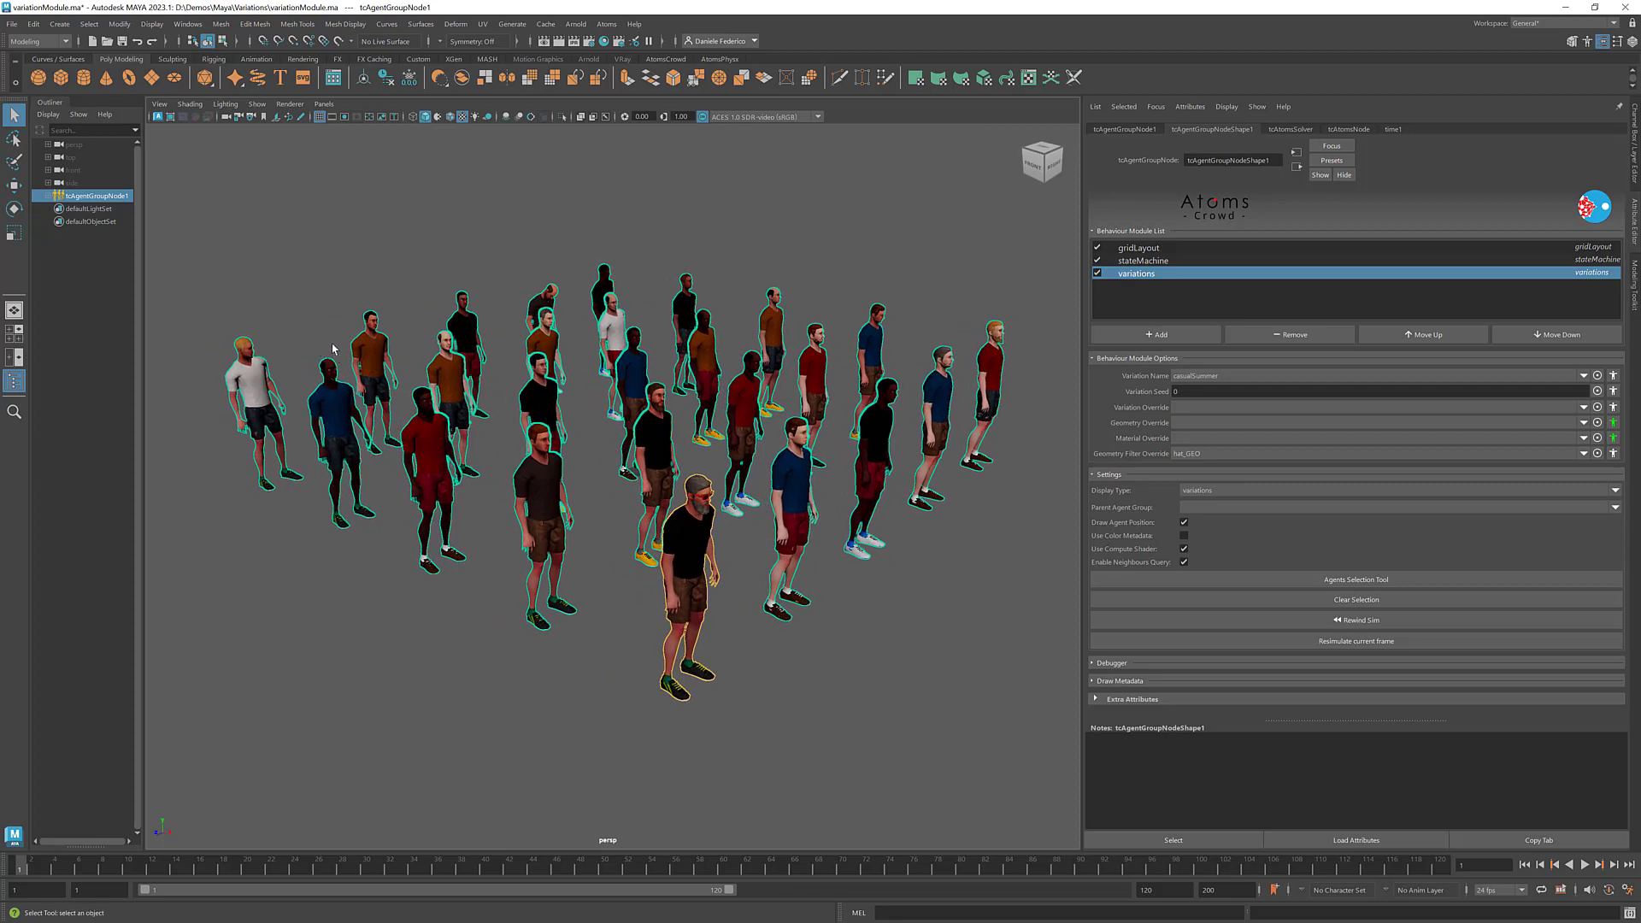
{"action": "middle_click_drag", "start_coordinate": [731, 392], "coordinate": [702, 383], "text": "alt"}
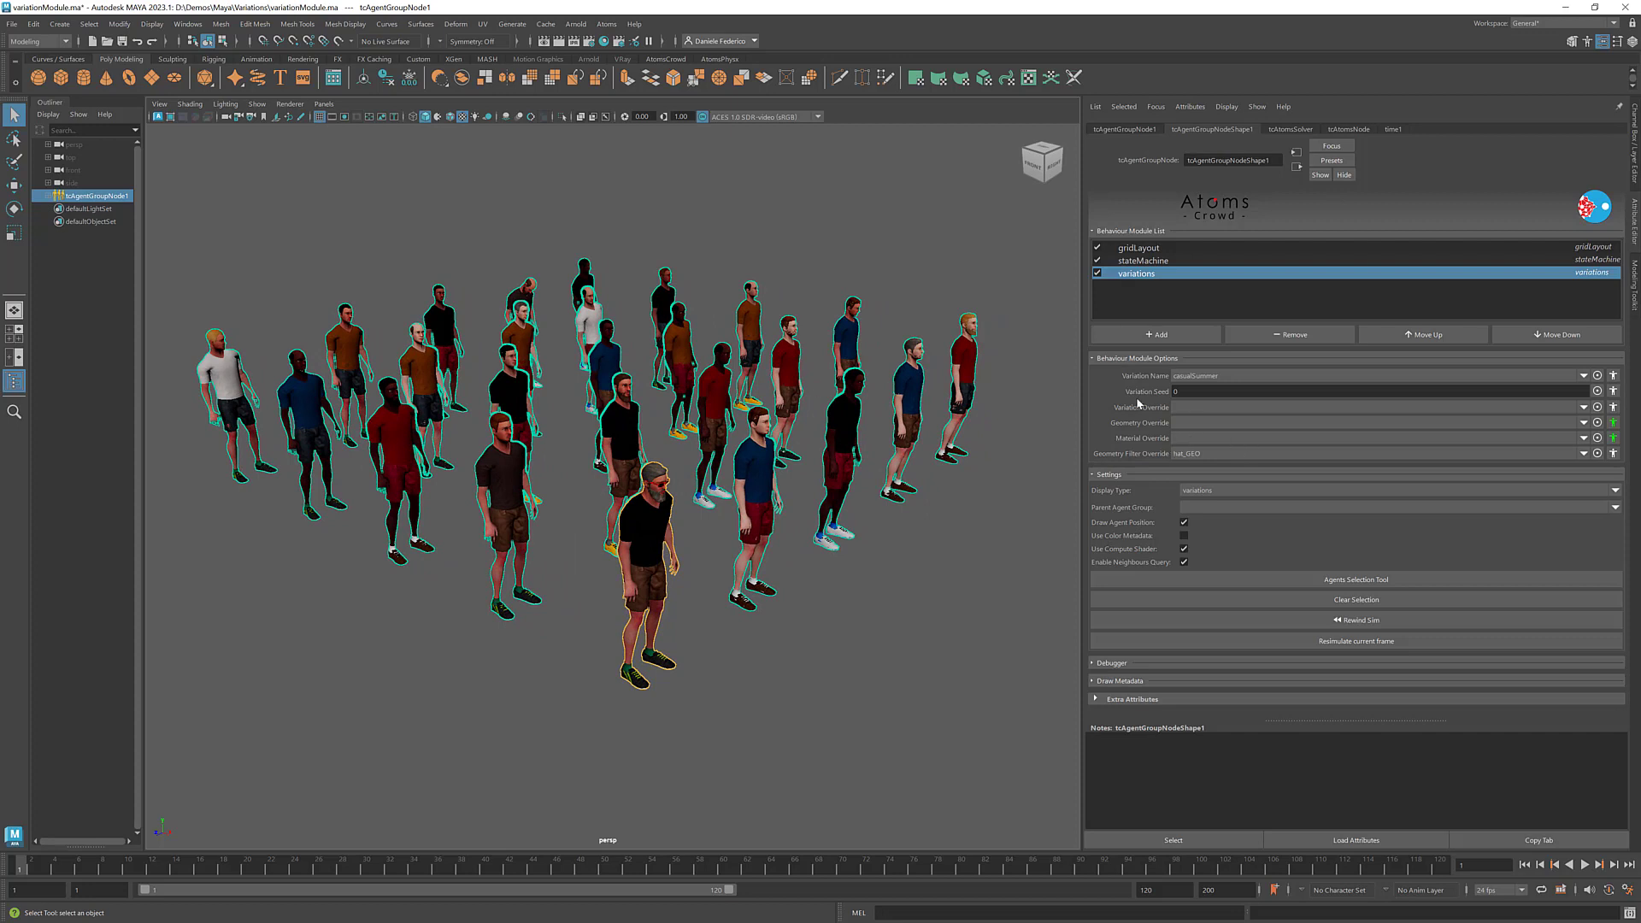
- Add a second agent type, woman, to the gridLayout module's Agent Type list
{"action": "left_click", "coordinate": [1139, 248]}
{"action": "left_click", "coordinate": [1589, 387]}
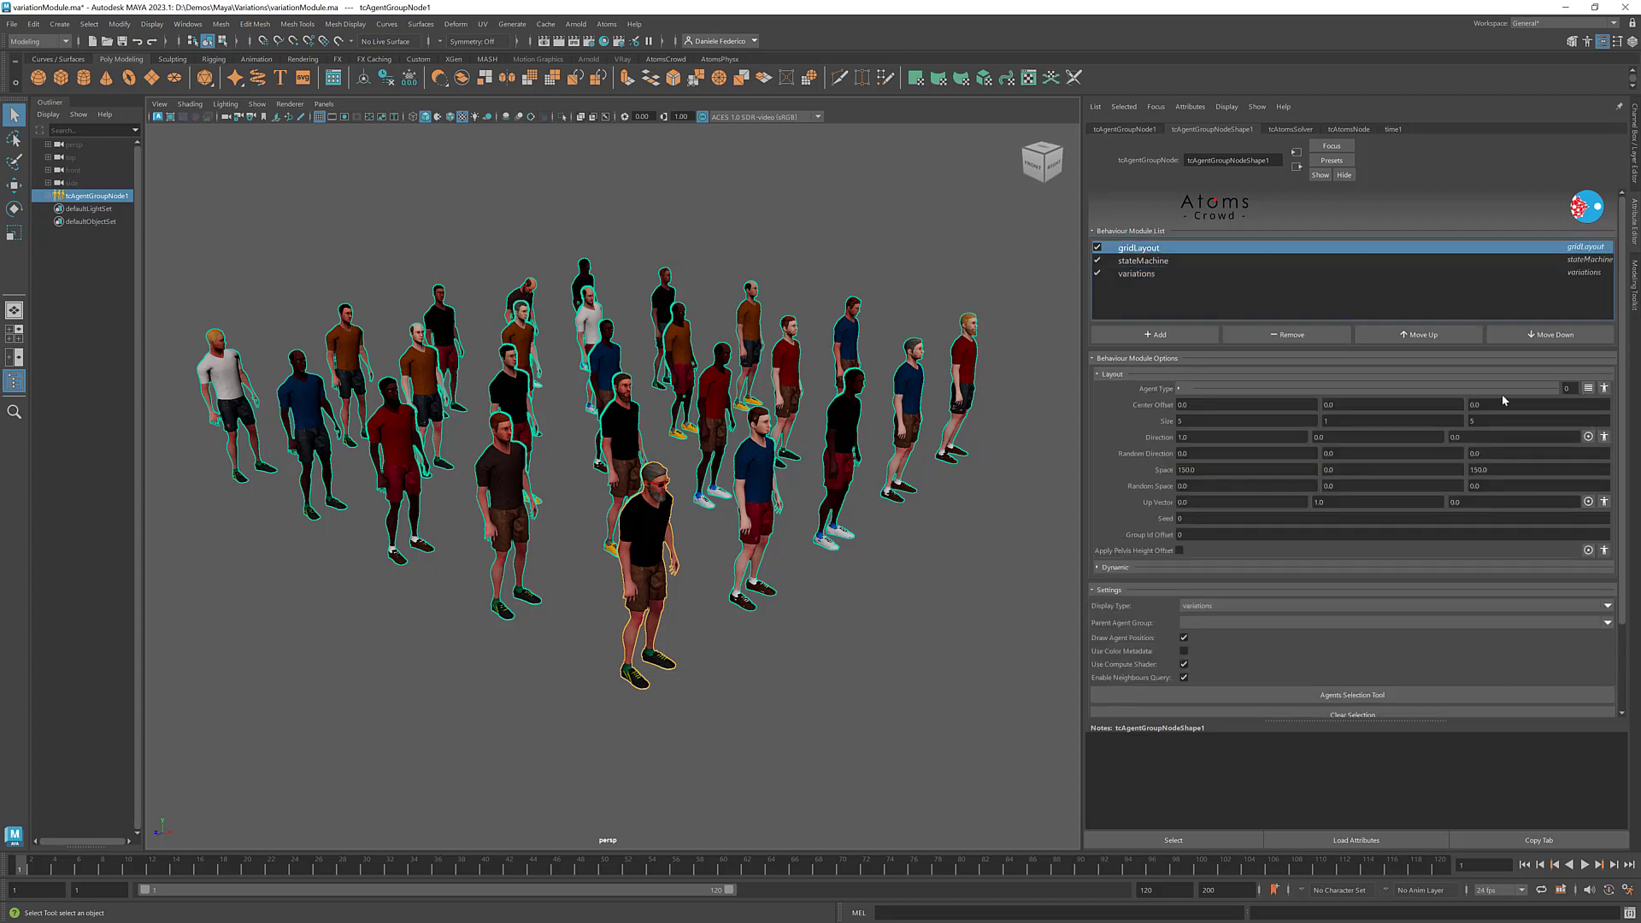
{"action": "left_click", "coordinate": [1273, 407]}
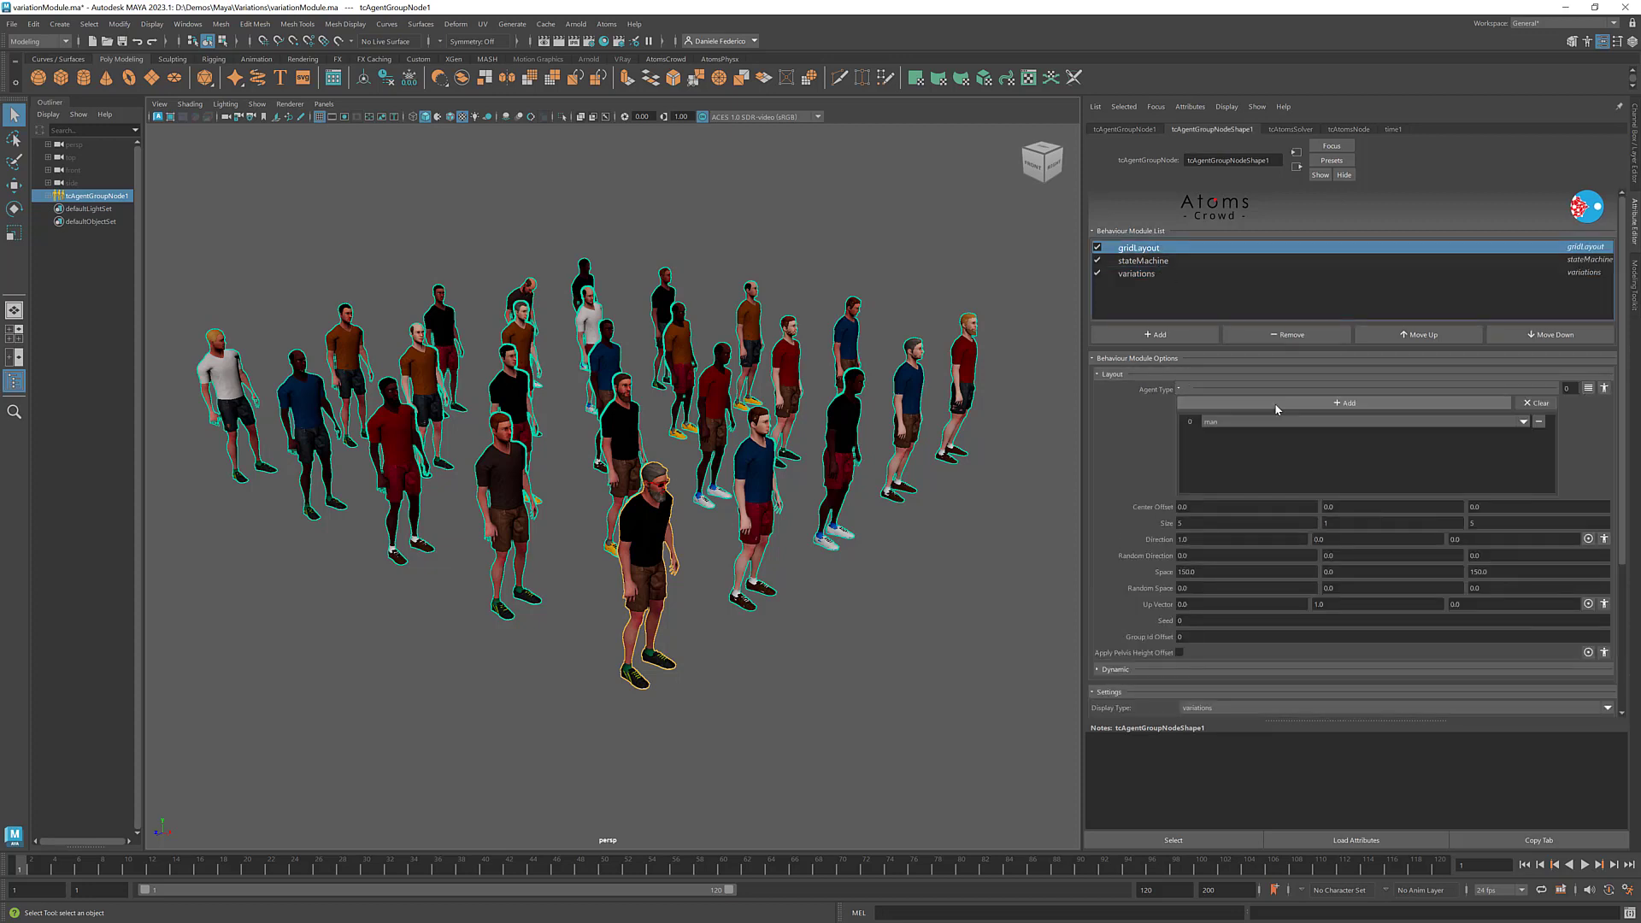
{"action": "left_click", "coordinate": [1274, 407]}
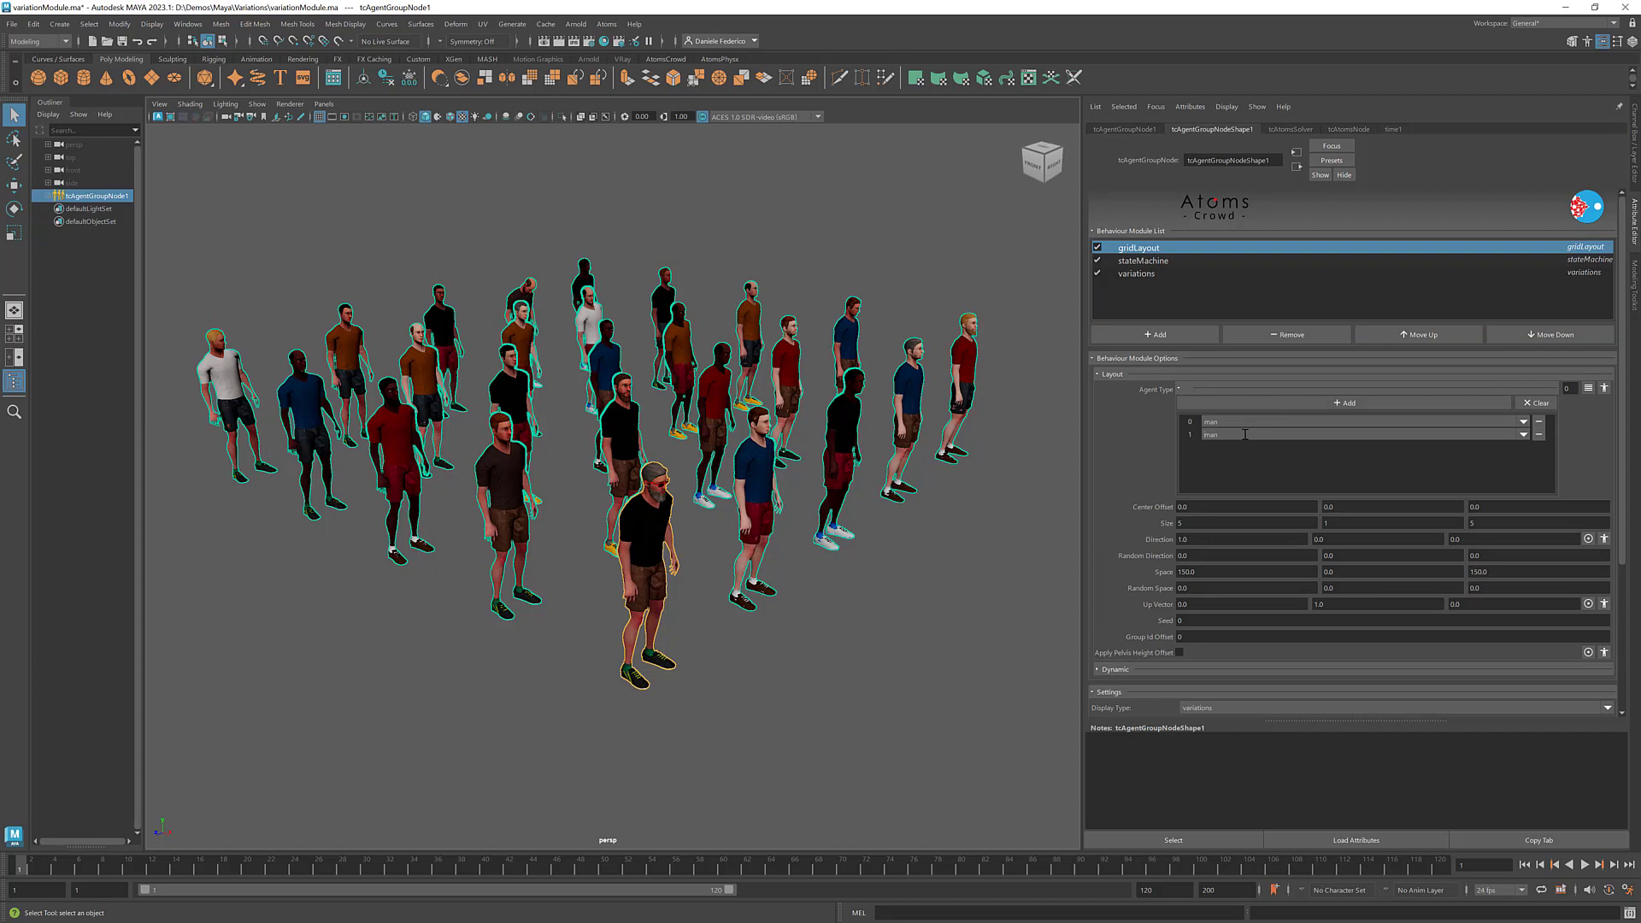
{"action": "type", "text": "wo"}
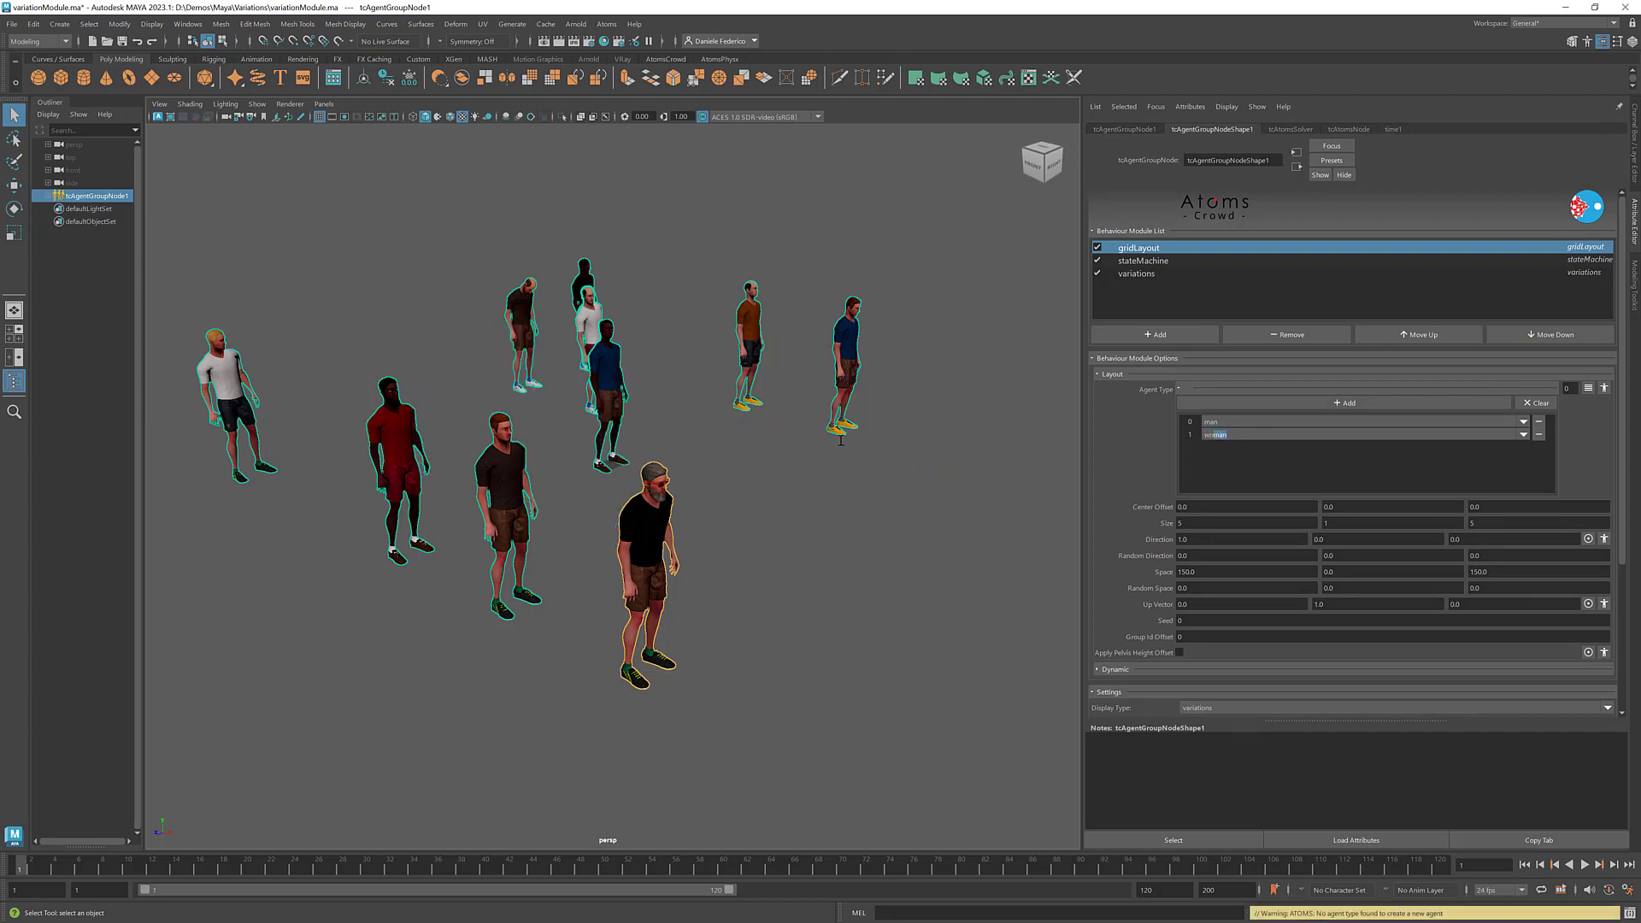
{"action": "key", "text": "Return"}
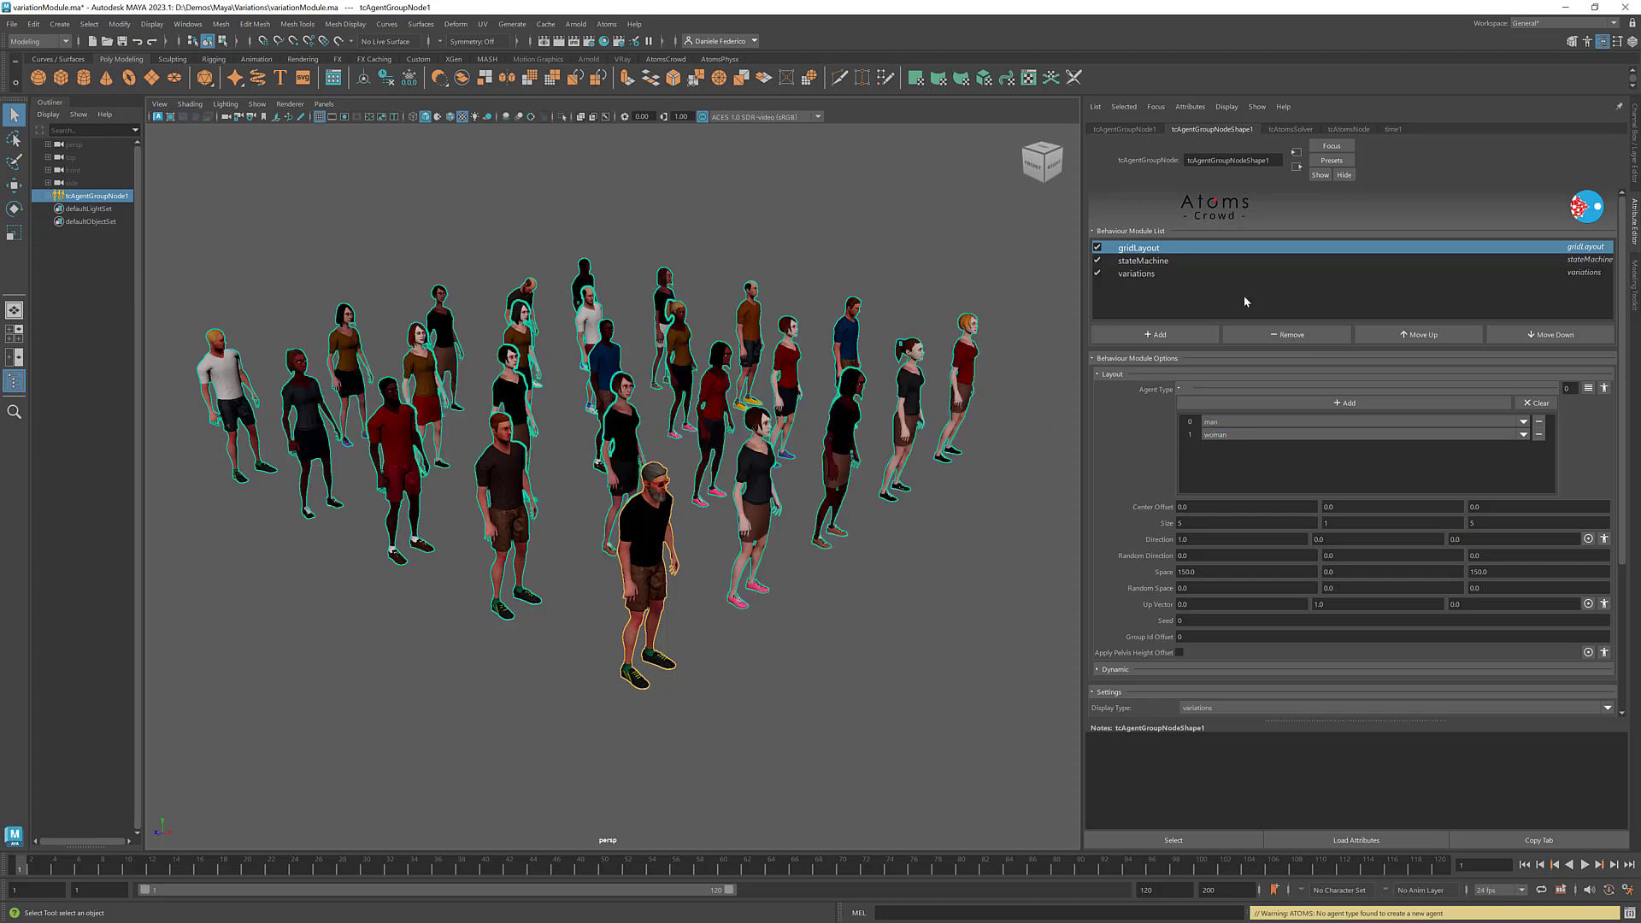
- Examine the woman agent type's outfit groups in the variation tree of the Agents Variations Manager, and close the manager
{"action": "left_click", "coordinate": [1145, 261]}
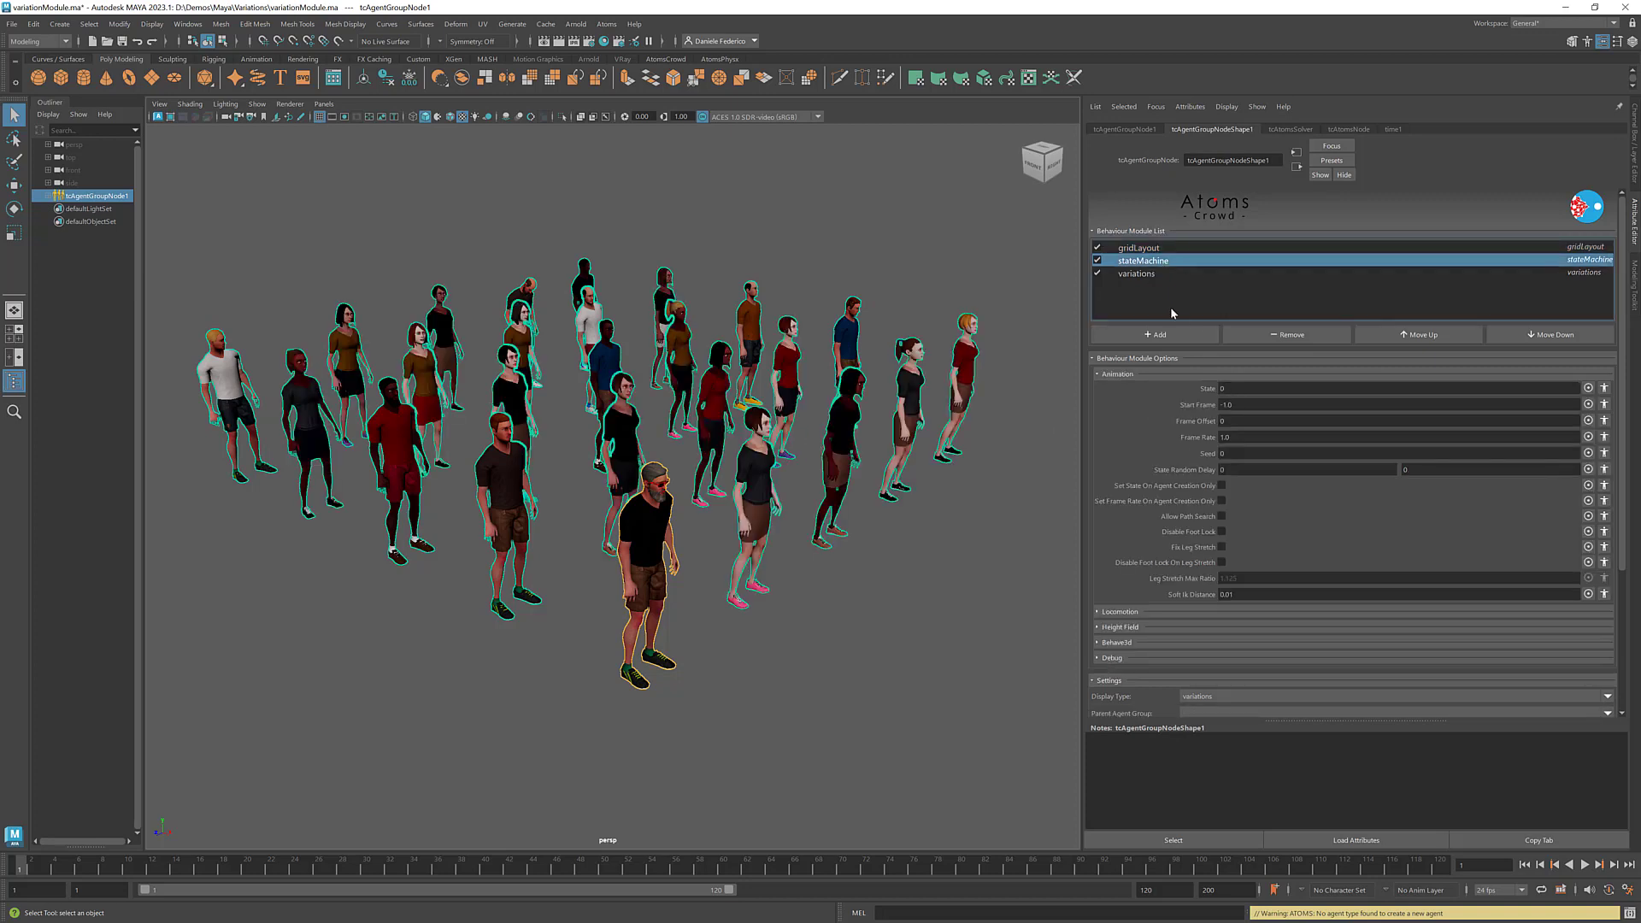
{"action": "left_click", "coordinate": [1166, 274]}
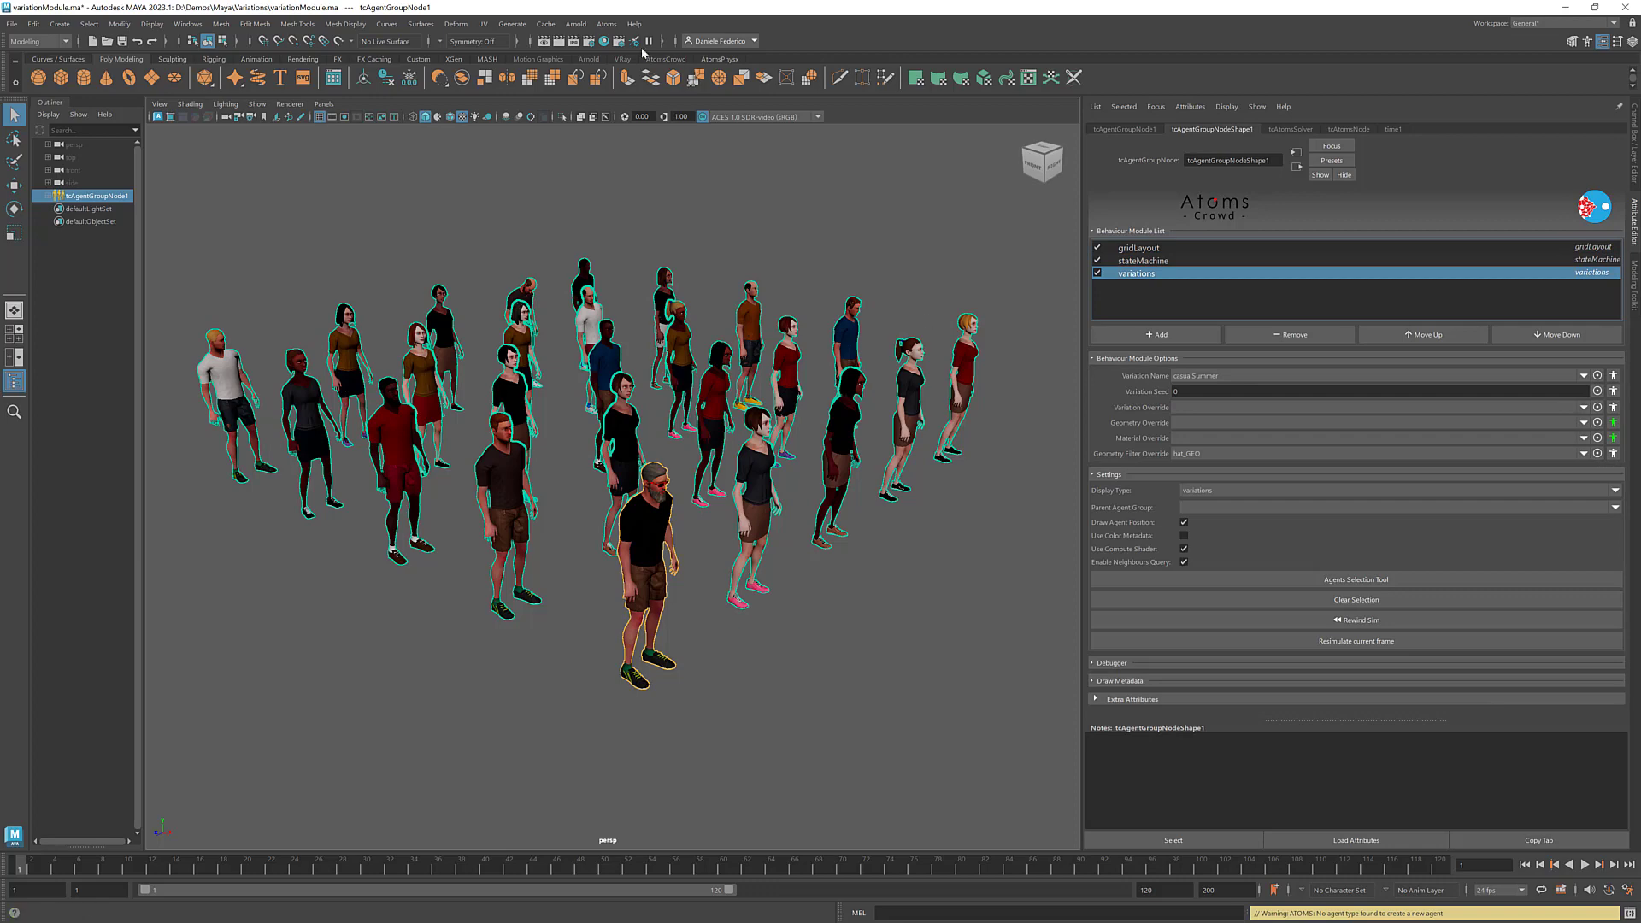
{"action": "left_click", "coordinate": [609, 26]}
{"action": "mouse_move", "coordinate": [647, 131]}
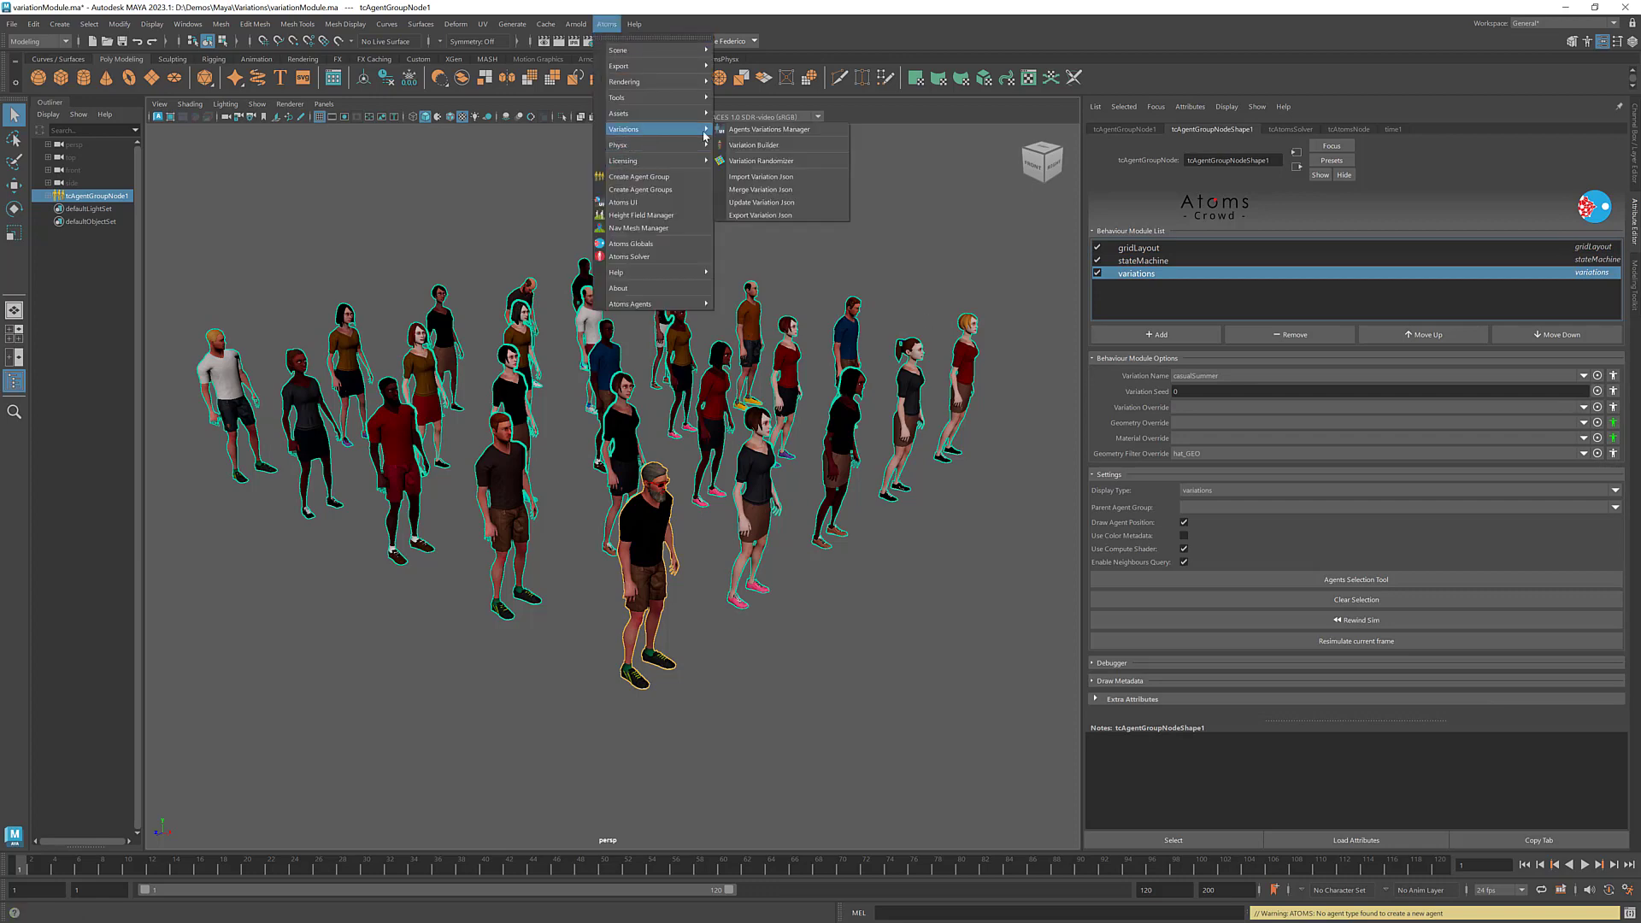
{"action": "left_click", "coordinate": [785, 131]}
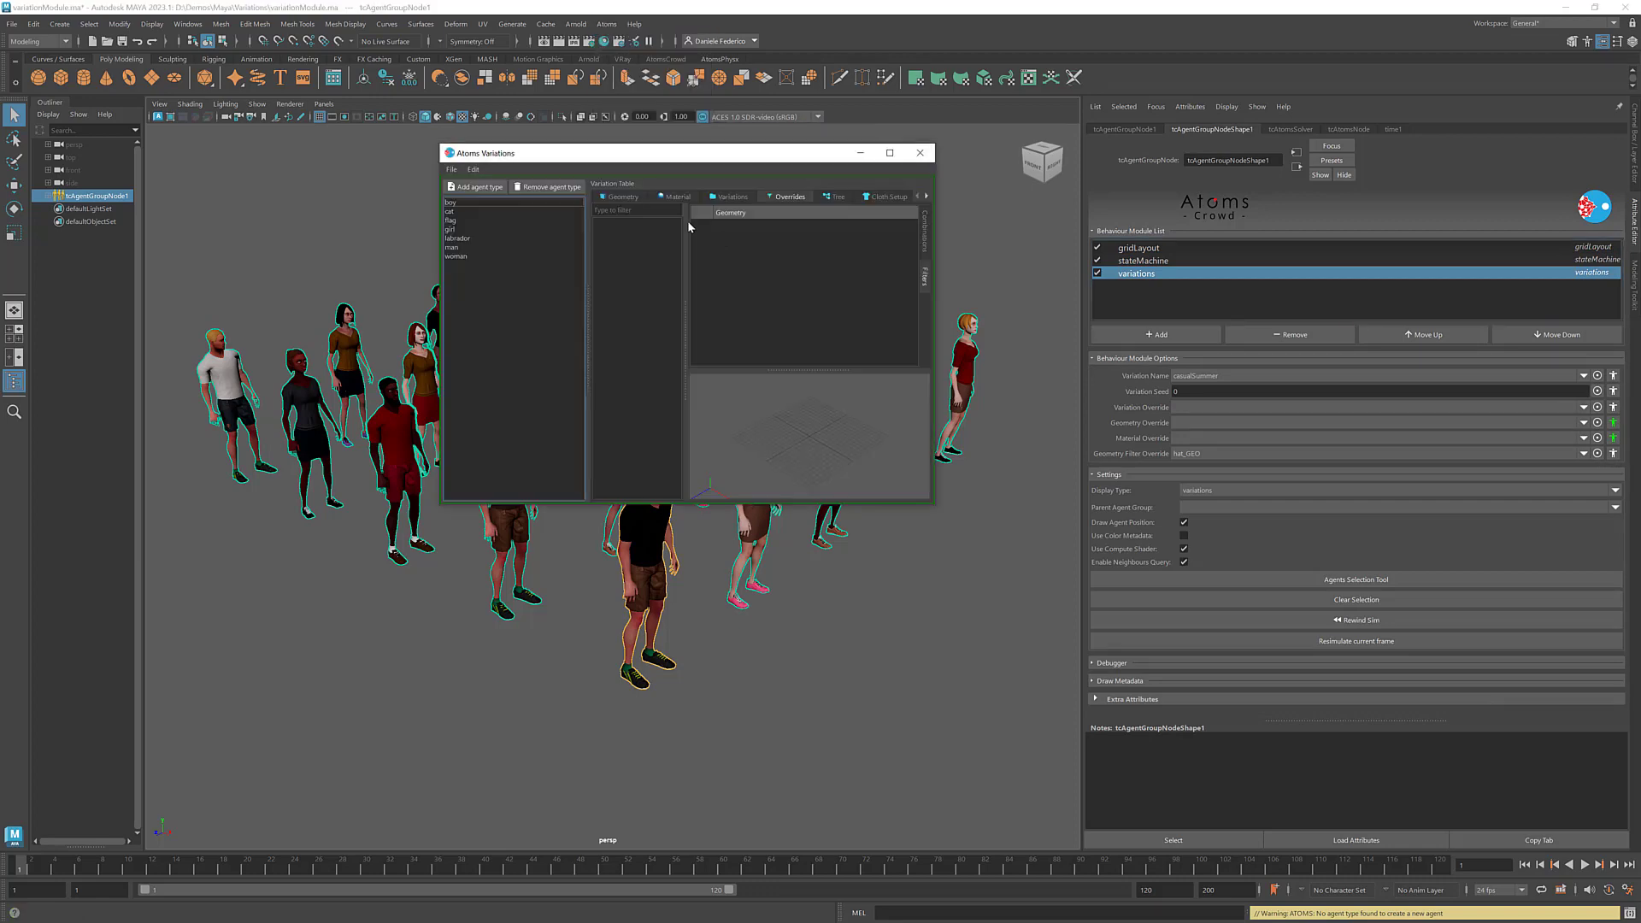
{"action": "left_click_drag", "start_coordinate": [666, 156], "coordinate": [542, 99]}
{"action": "left_click_drag", "start_coordinate": [807, 451], "coordinate": [926, 591]}
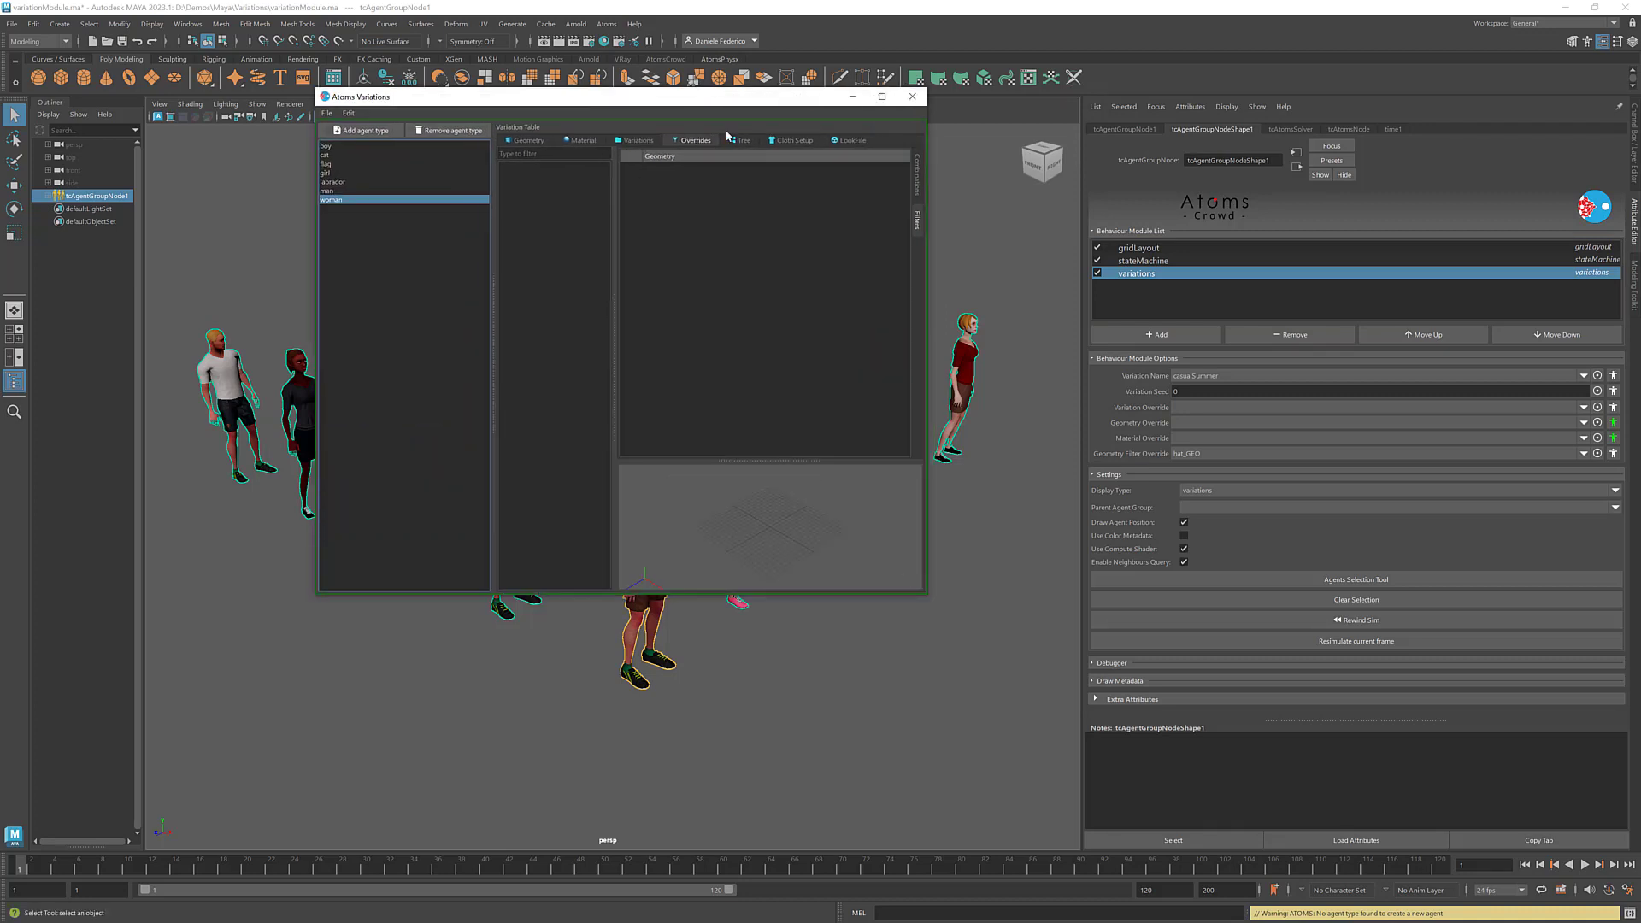
{"action": "left_click", "coordinate": [740, 140]}
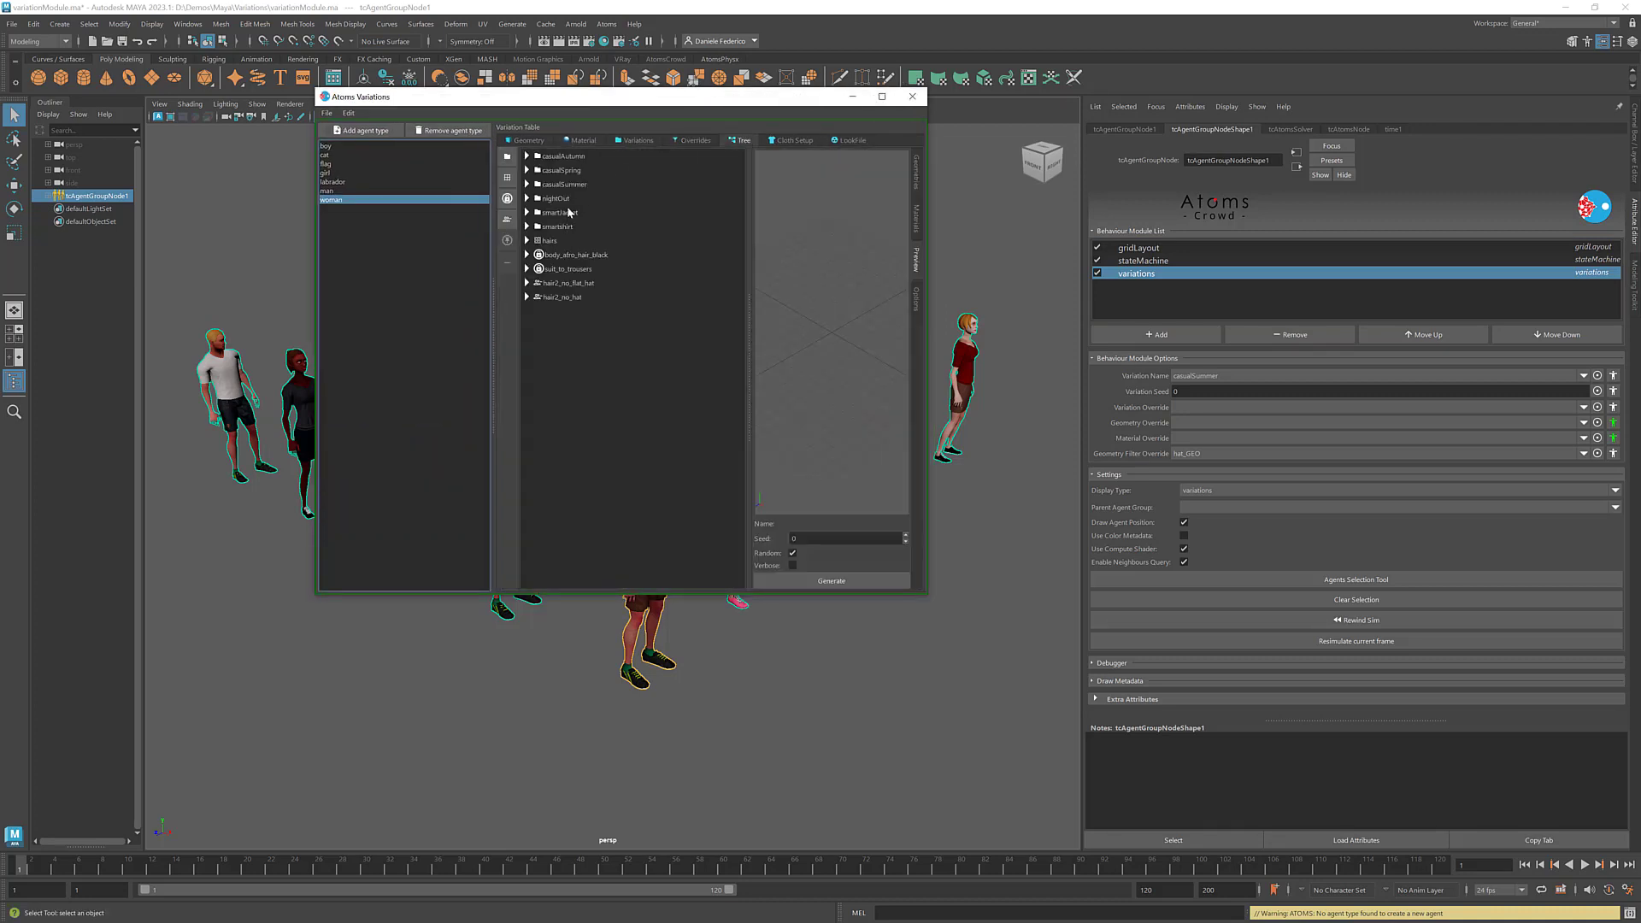
{"action": "left_click_drag", "start_coordinate": [636, 99], "coordinate": [542, 521]}
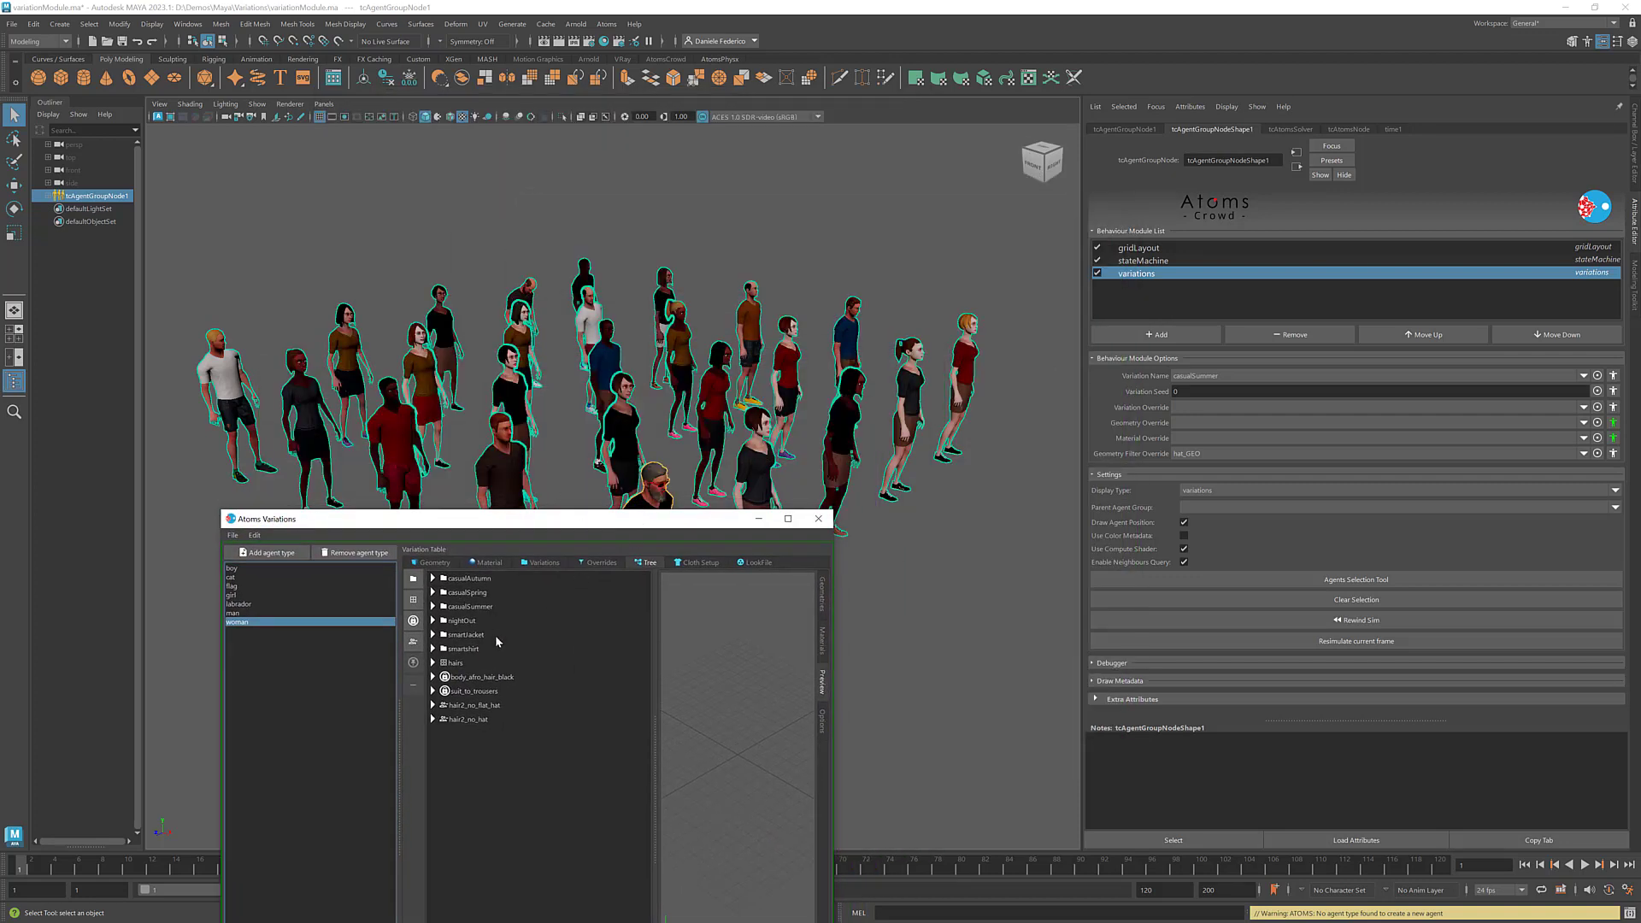
{"action": "left_click", "coordinate": [818, 518]}
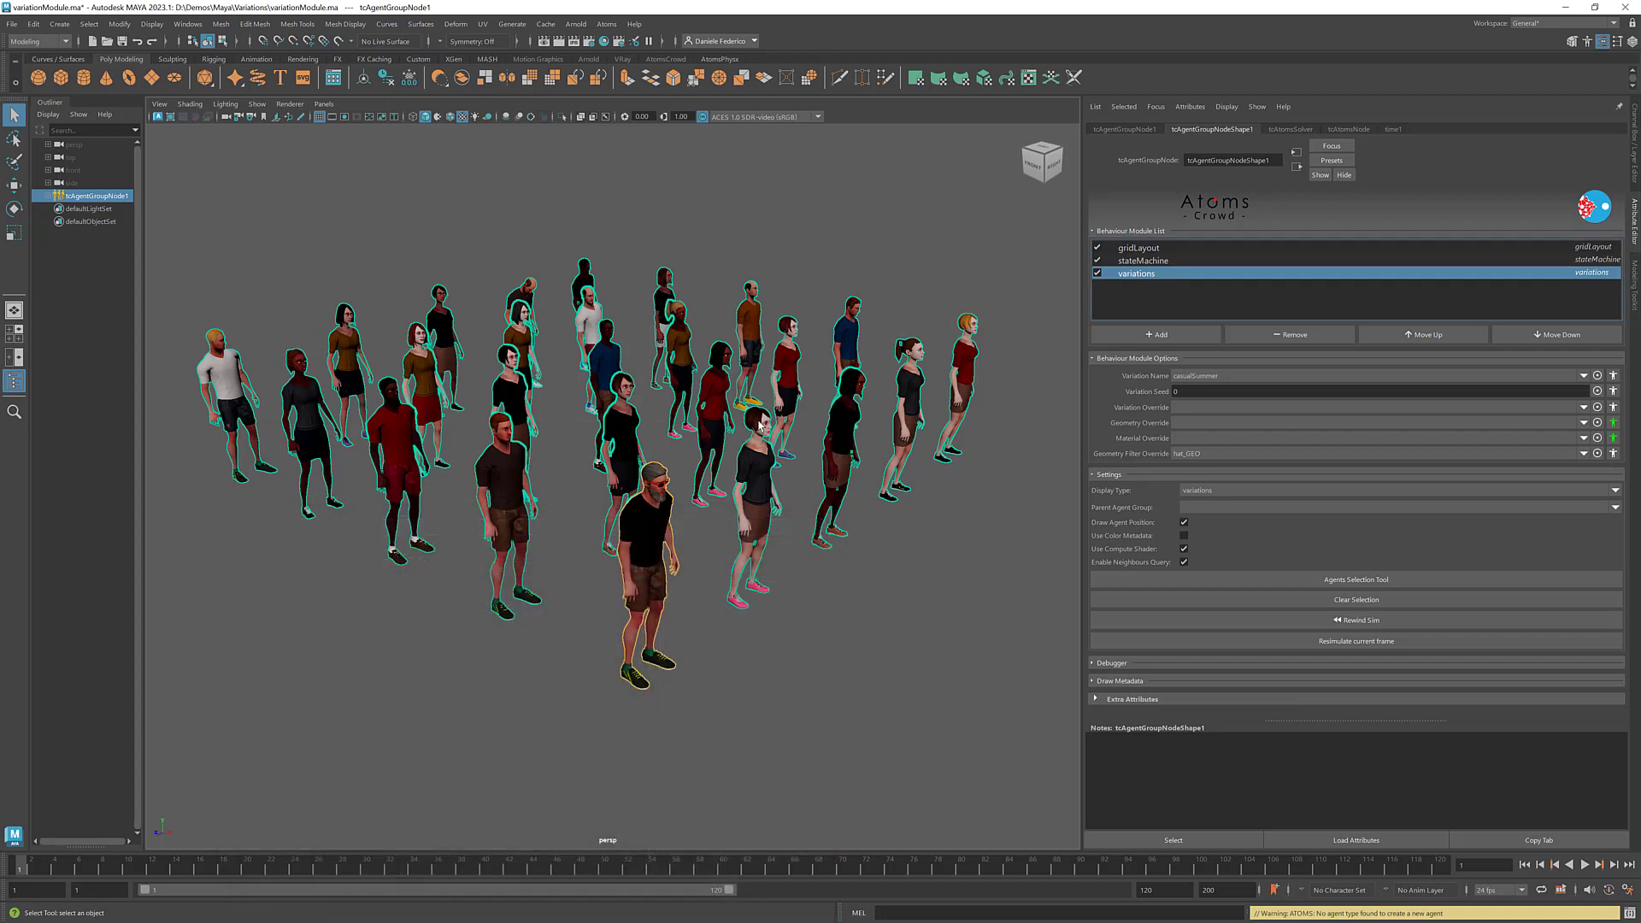
{"action": "left_click_drag", "start_coordinate": [801, 430], "coordinate": [639, 399], "text": "alt"}
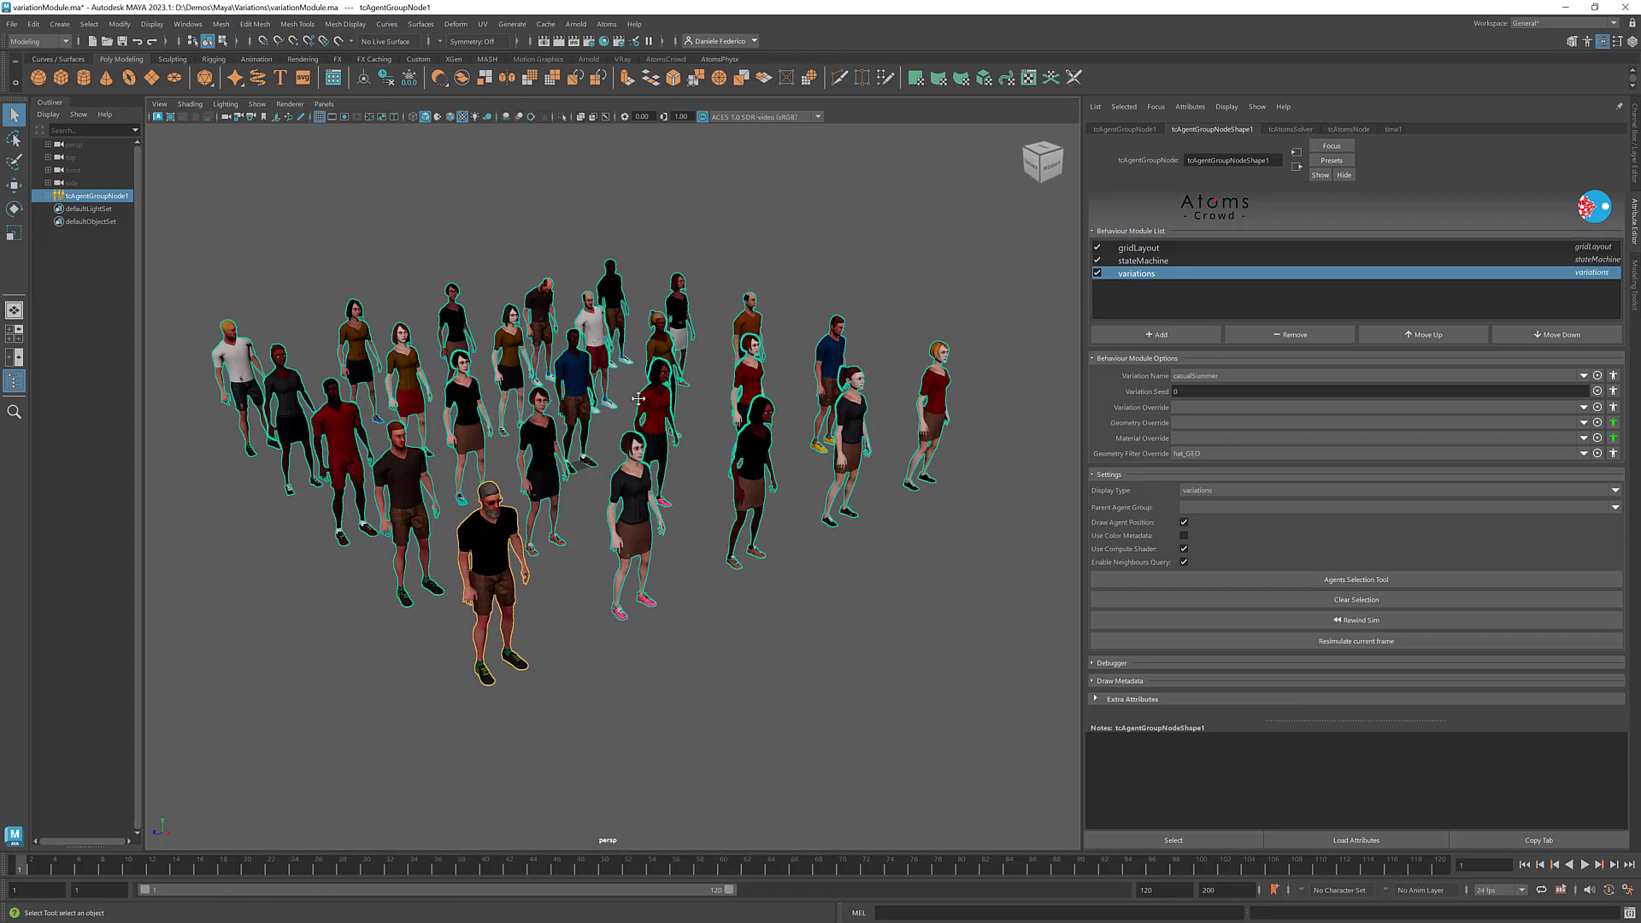
{"action": "middle_click_drag", "start_coordinate": [638, 399], "coordinate": [650, 412], "text": "alt"}
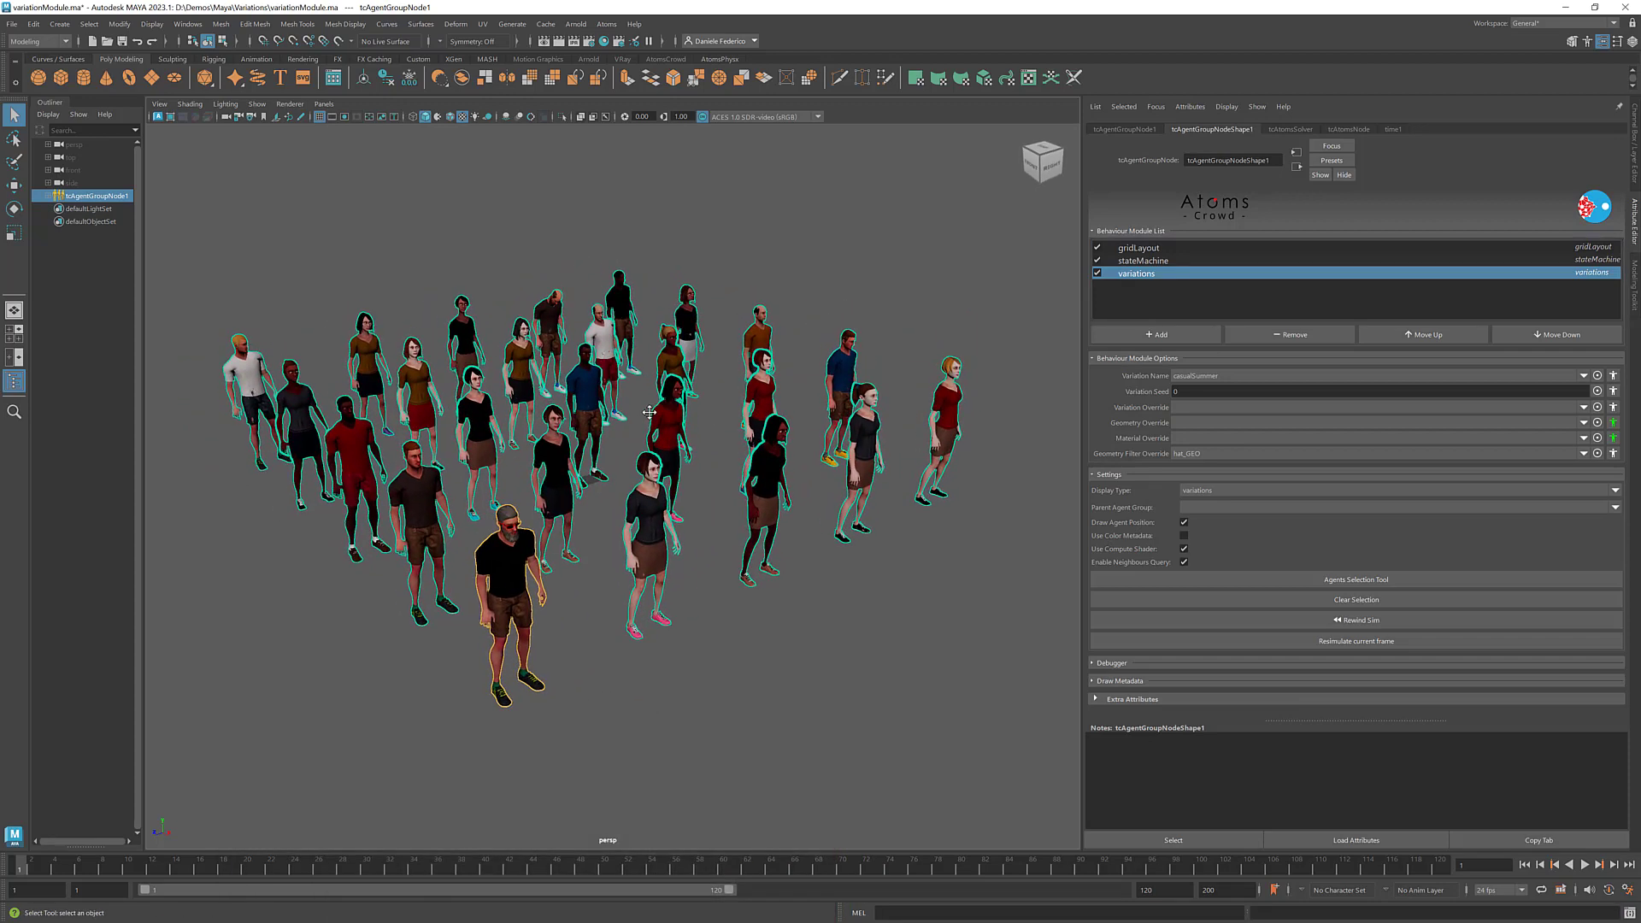